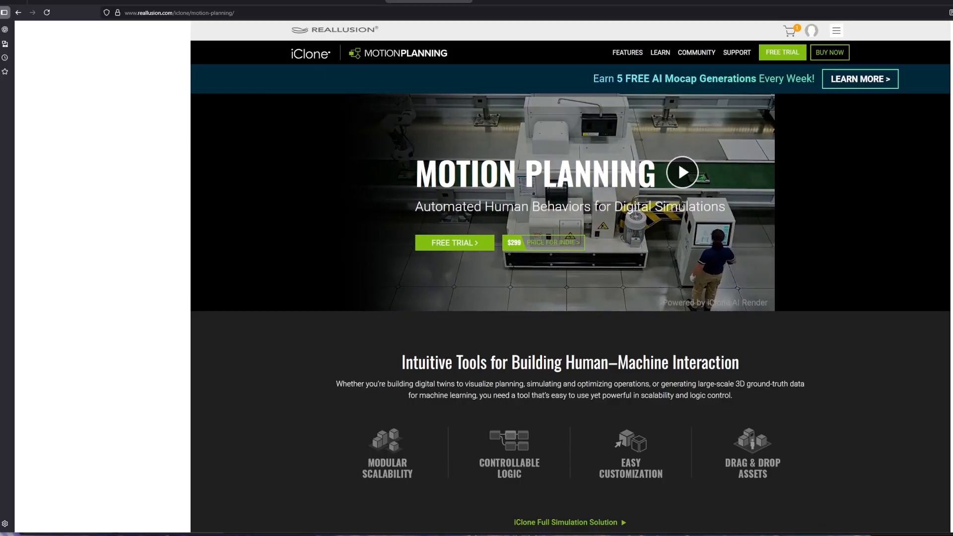
# Step: Switch to the Reallusion store's perpetual-license pricing page
pyautogui.click(72, 1)
# Step: Highlight the Motion Planning (Indie) and Motion Planning product names on the pricing page
pyautogui.click(931, 296)
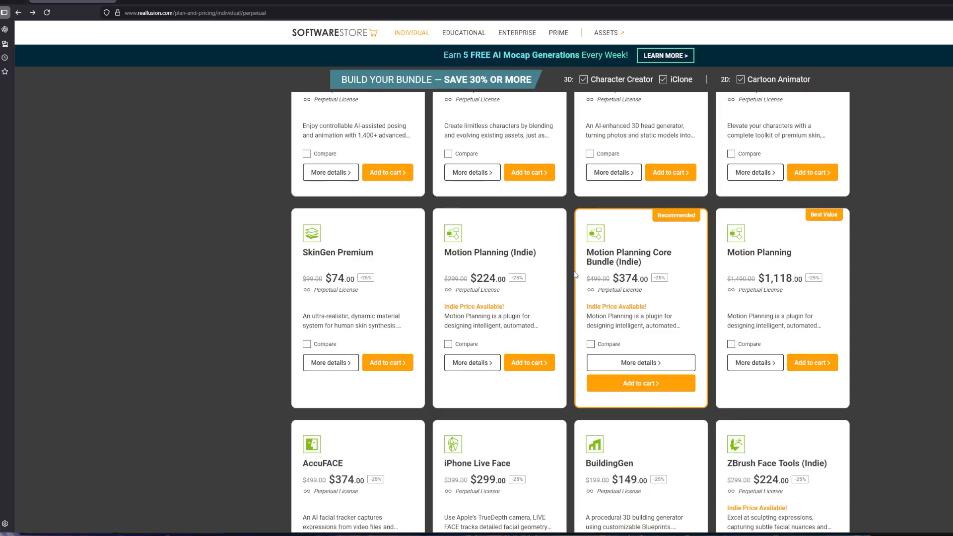
pyautogui.moveTo(460, 253); pyautogui.dragTo(534, 253)
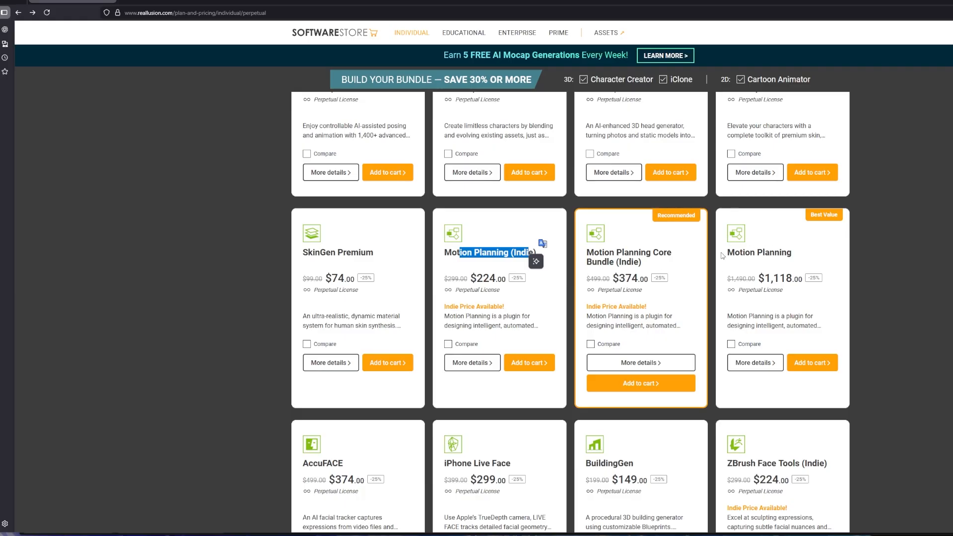
pyautogui.moveTo(739, 253); pyautogui.dragTo(791, 253)
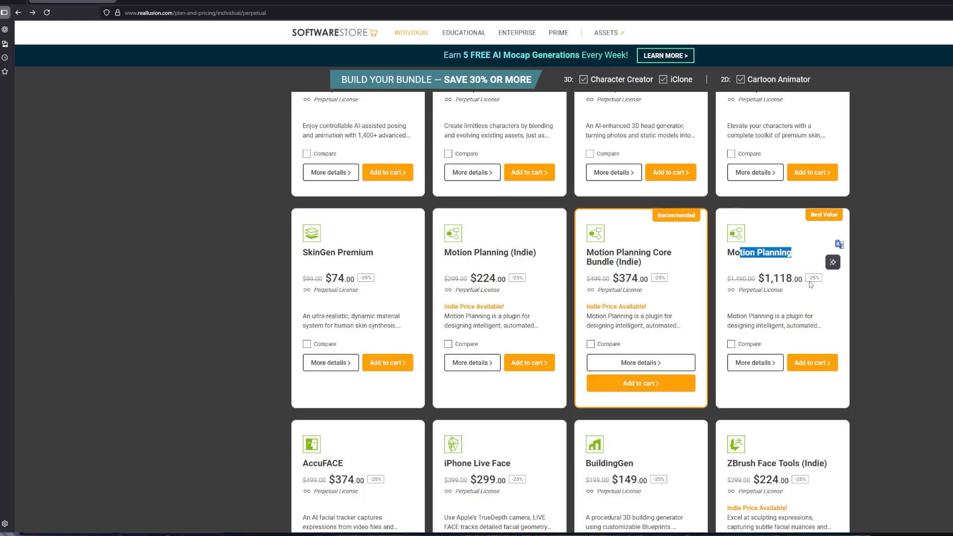
pyautogui.click(754, 269)
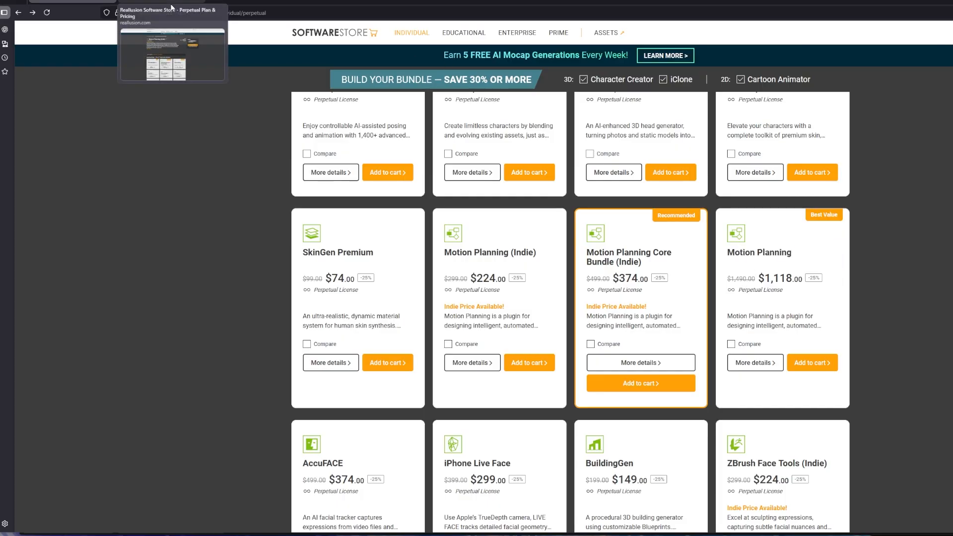
# Step: Compare the Motion Planning (Indie), Core Bundle (Indie) and Motion Planning pages, then return to the overview
pyautogui.click(172, 6)
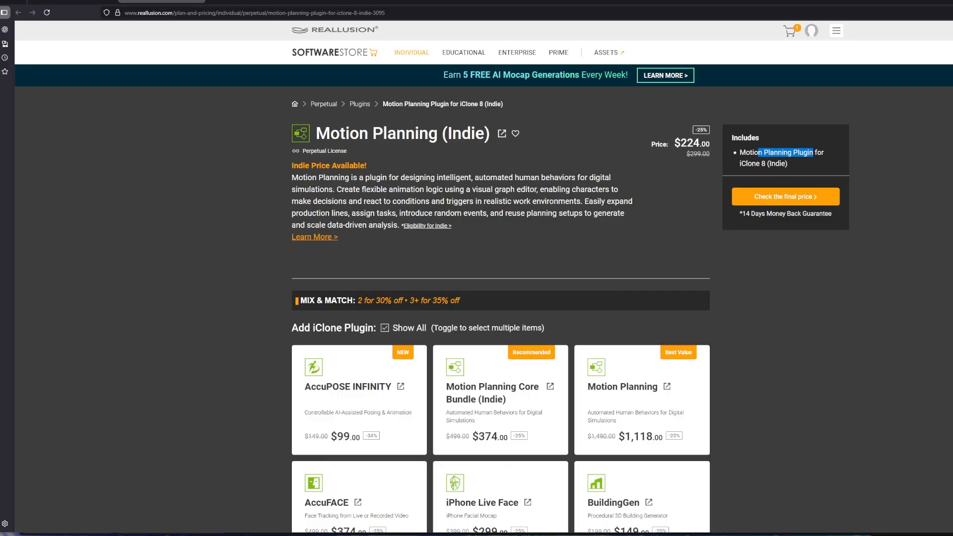
pyautogui.click(252, 2)
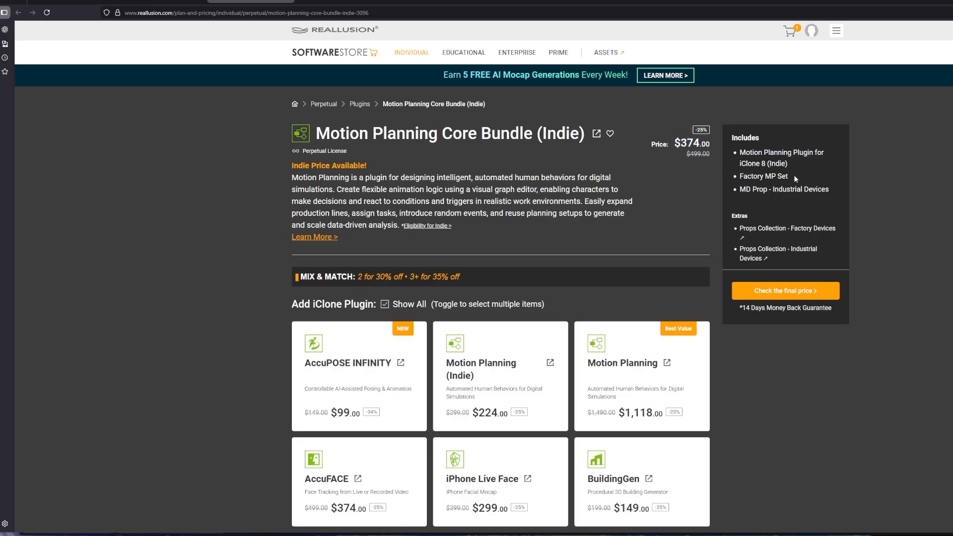
pyautogui.moveTo(752, 177); pyautogui.dragTo(795, 190)
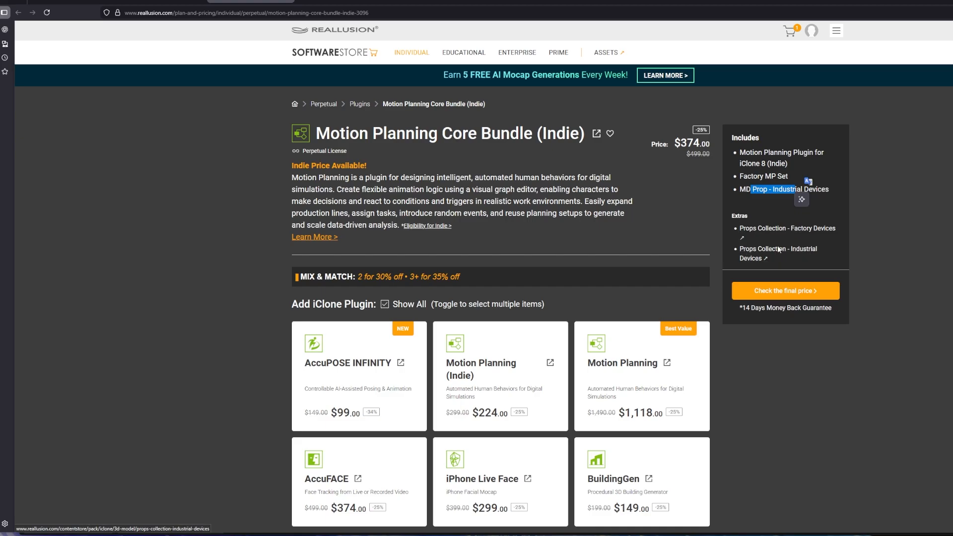
pyautogui.click(328, 3)
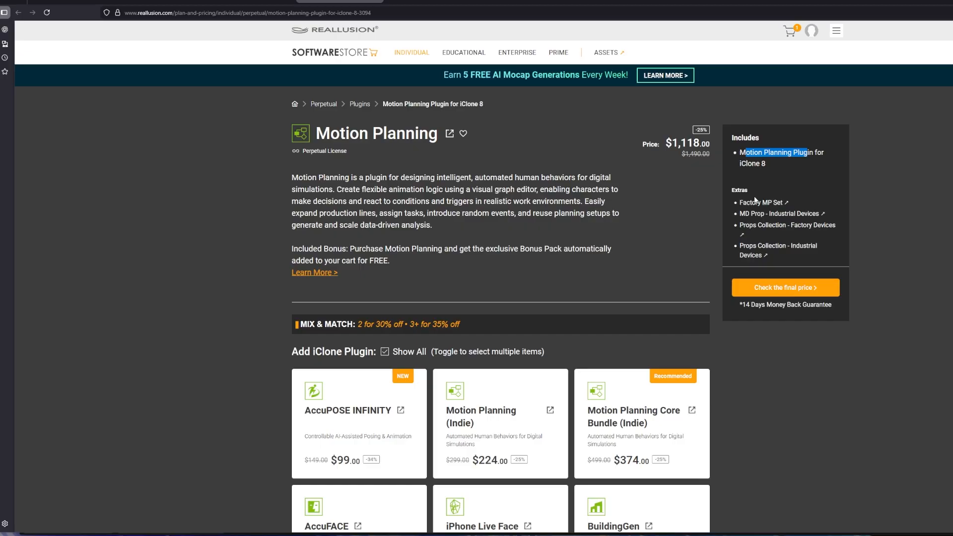
pyautogui.click(244, 2)
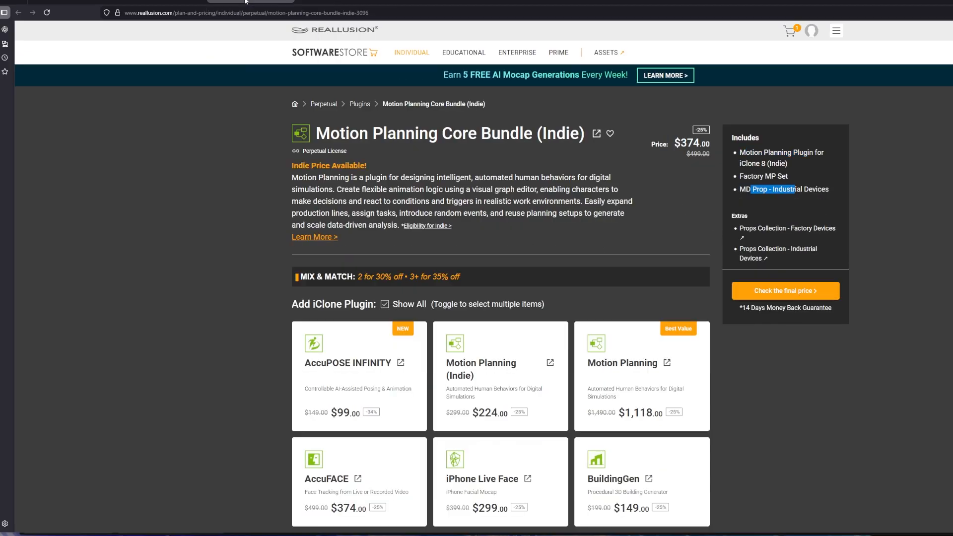
pyautogui.click(415, 1)
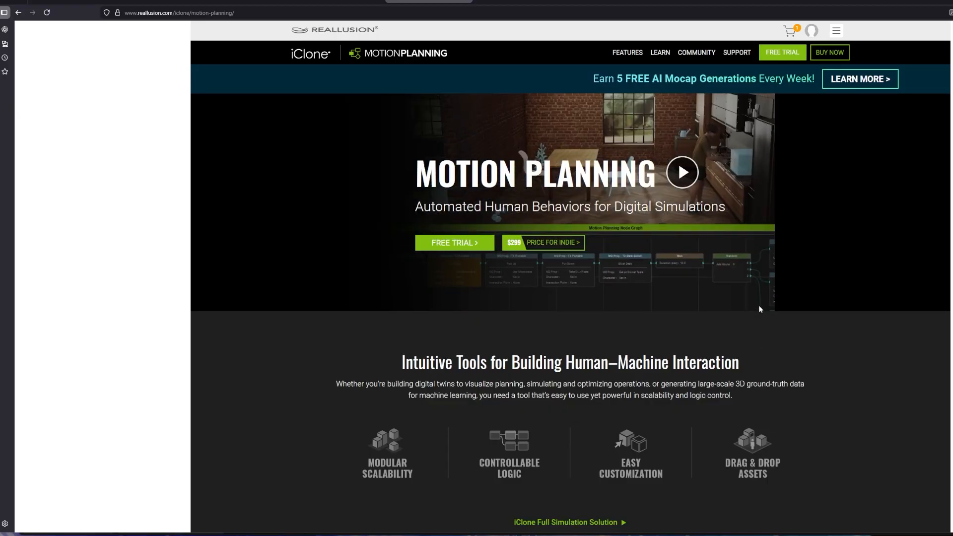
pyautogui.scroll(-6, 602, 304)
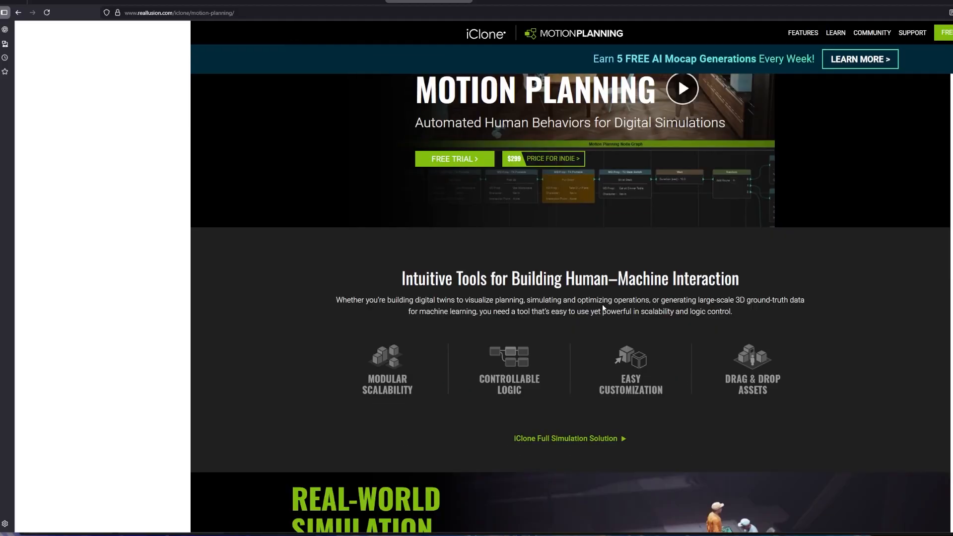
pyautogui.scroll(-3, 603, 310)
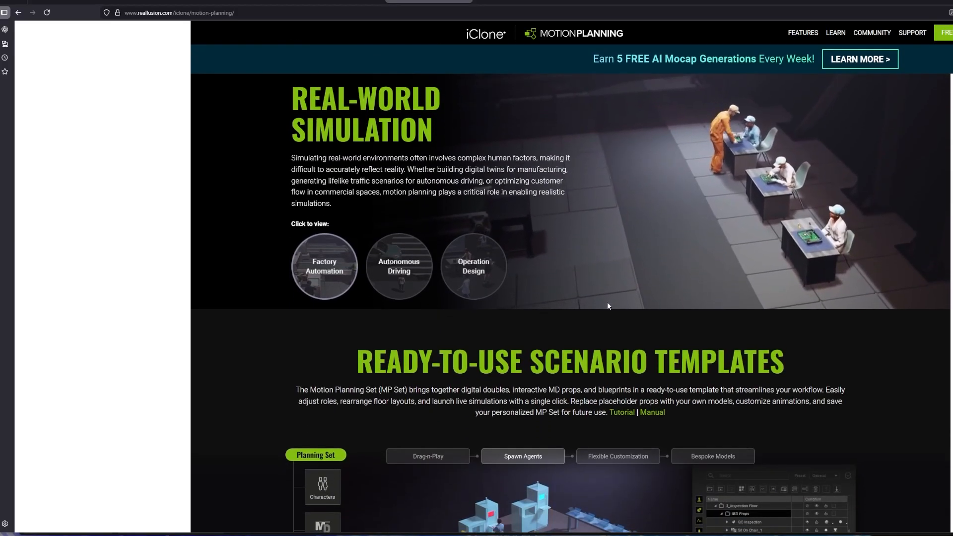
pyautogui.scroll(1, 608, 302)
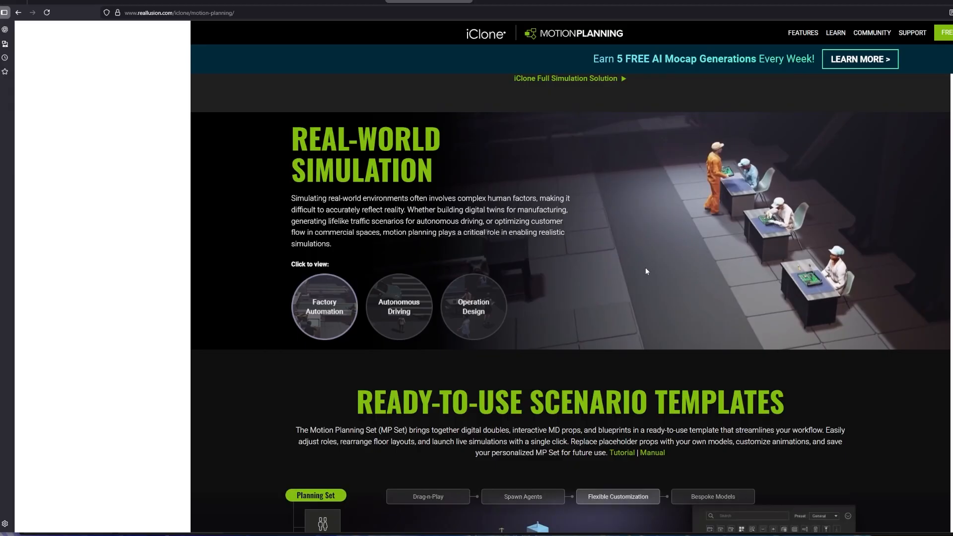
pyautogui.scroll(-3, 651, 270)
pyautogui.scroll(-3, 634, 279)
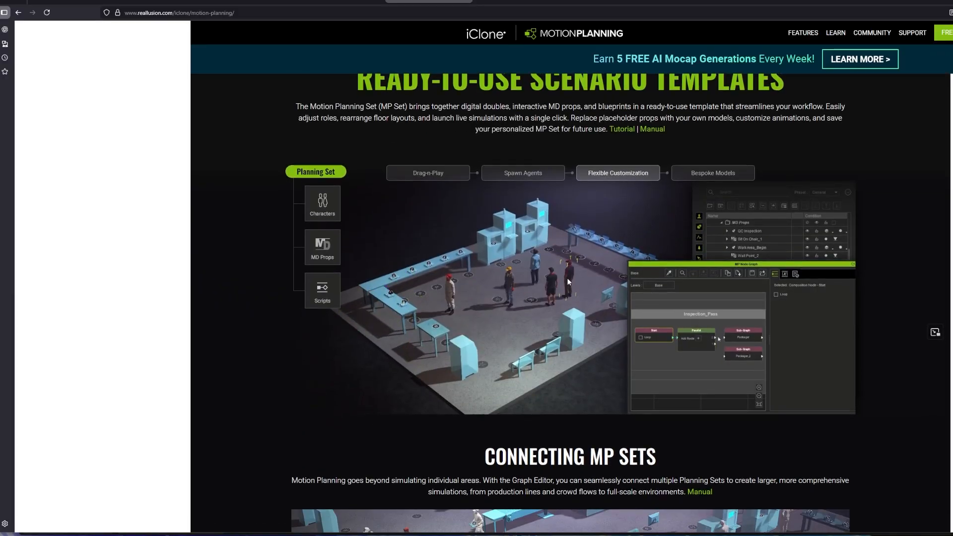
pyautogui.scroll(-4, 583, 303)
pyautogui.scroll(-8, 580, 292)
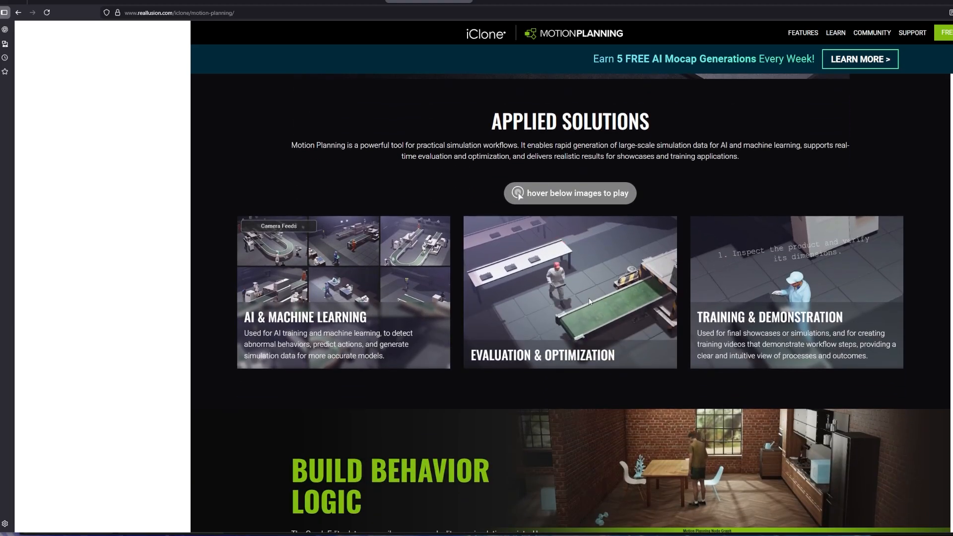
pyautogui.moveTo(374, 283)
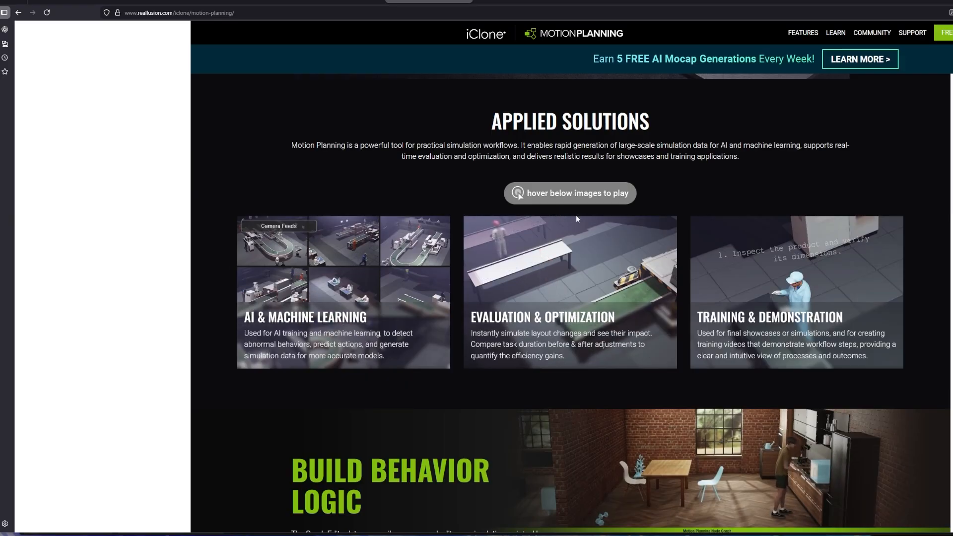
pyautogui.scroll(4, 664, 263)
pyautogui.scroll(15, 663, 263)
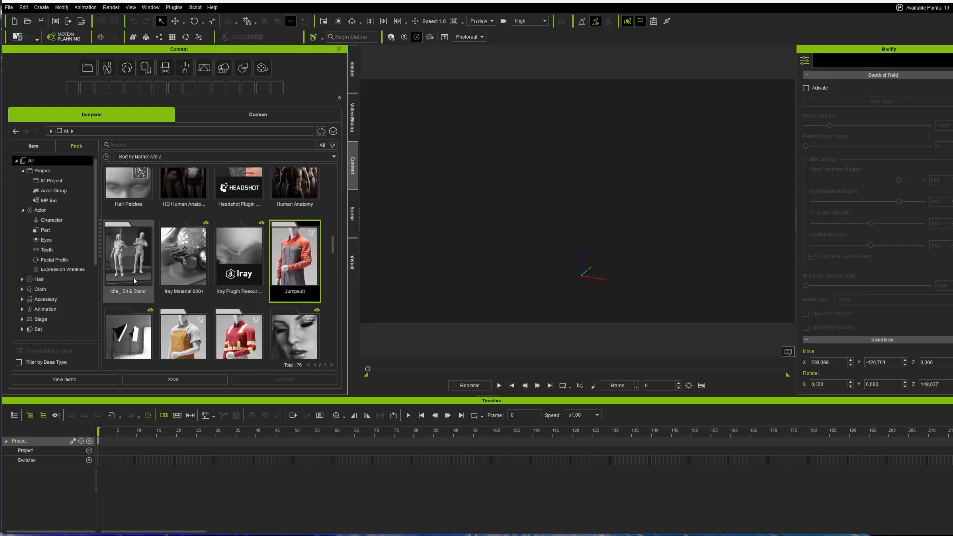
pyautogui.scroll(3, 139, 258)
pyautogui.scroll(10, 147, 253)
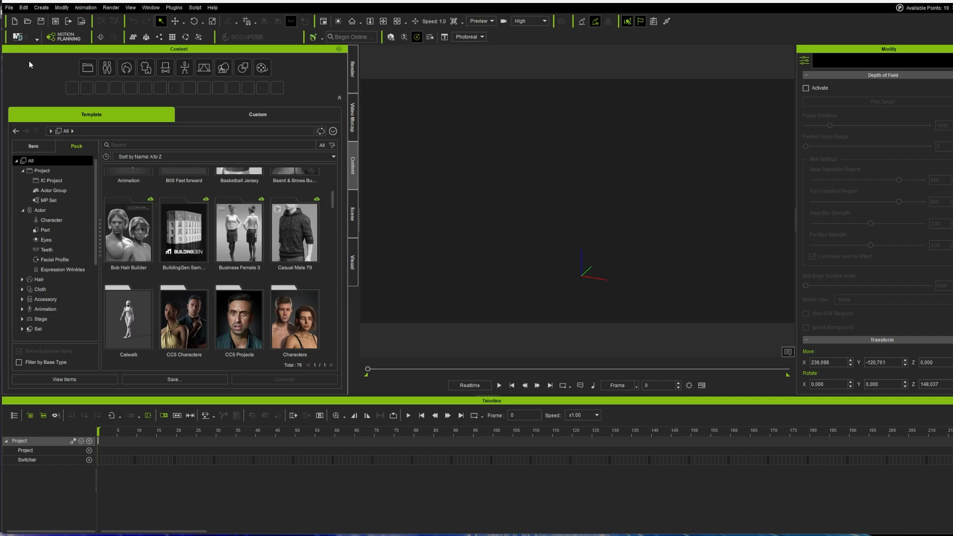
pyautogui.click(66, 39)
pyautogui.click(132, 195)
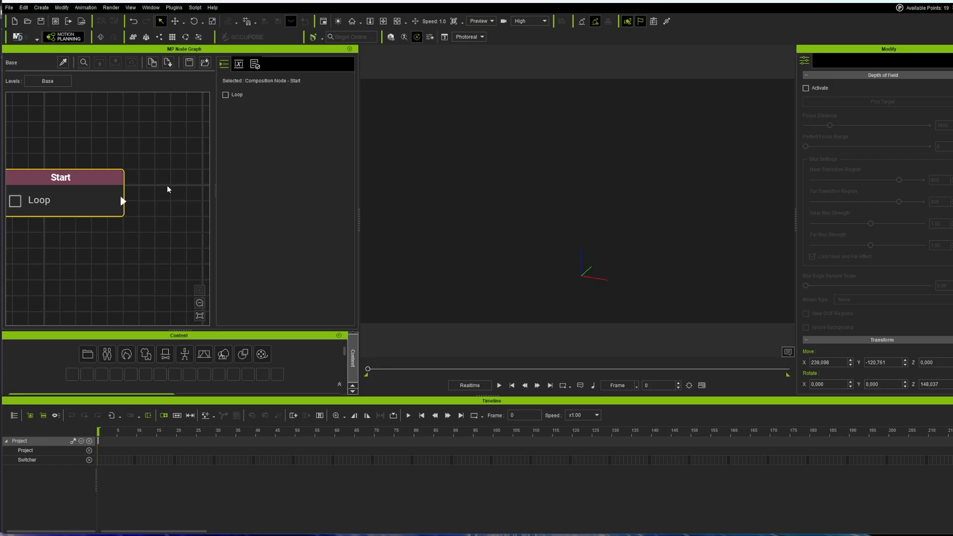
pyautogui.click(63, 38)
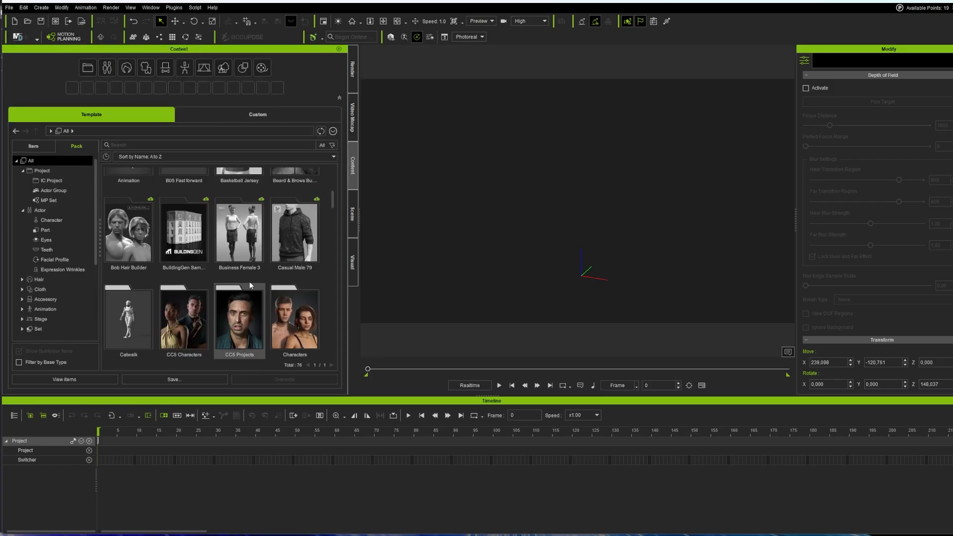
pyautogui.scroll(-1, 285, 247)
pyautogui.moveTo(333, 202); pyautogui.dragTo(335, 207)
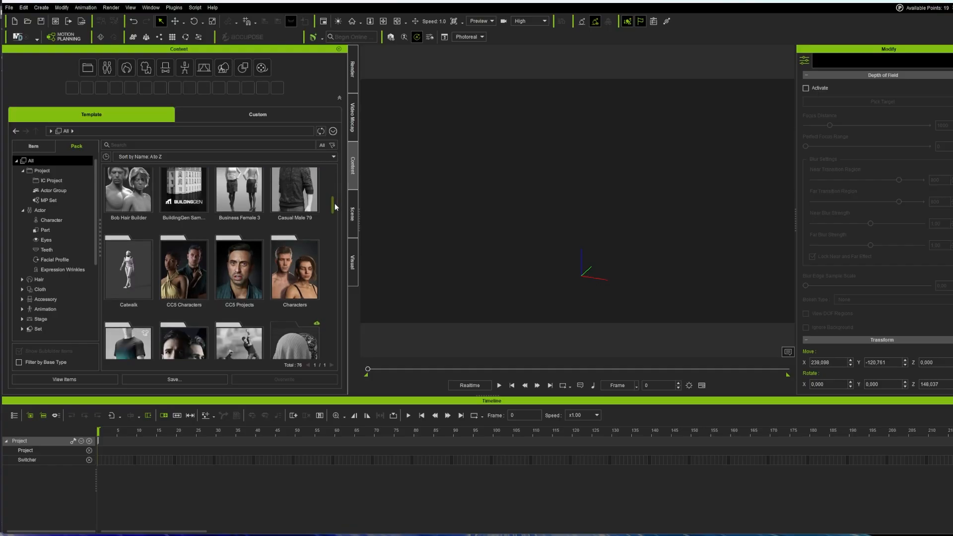
pyautogui.hotkey('alt', 'Tab')
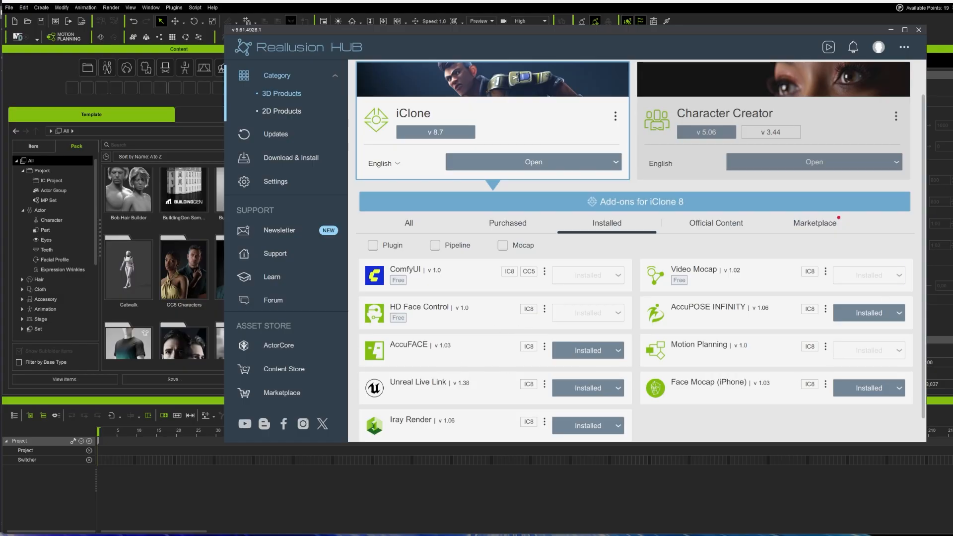
pyautogui.click(891, 30)
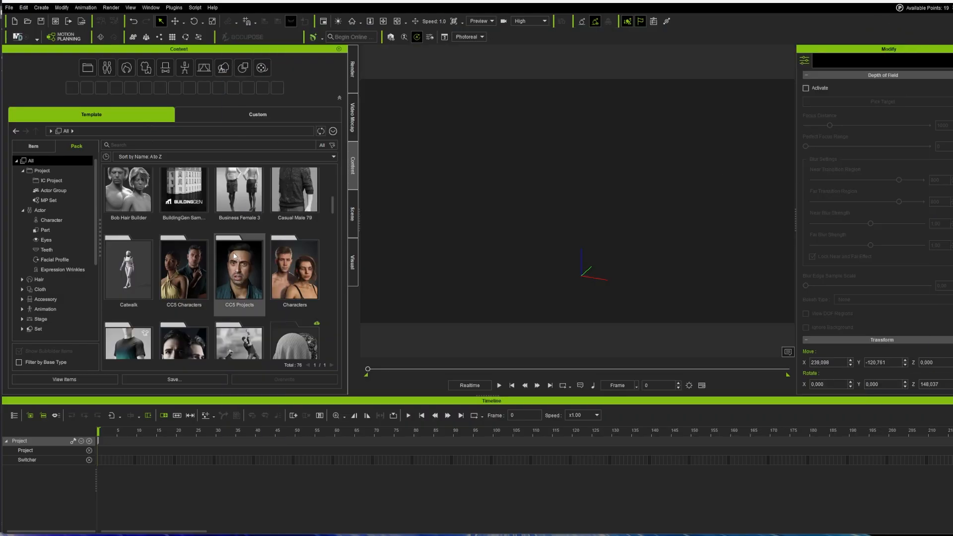
# Step: Browse the pack grid and open the Props Collection - Factory Devices pack
pyautogui.scroll(2, 233, 244)
pyautogui.scroll(2, 232, 244)
pyautogui.scroll(-5, 240, 247)
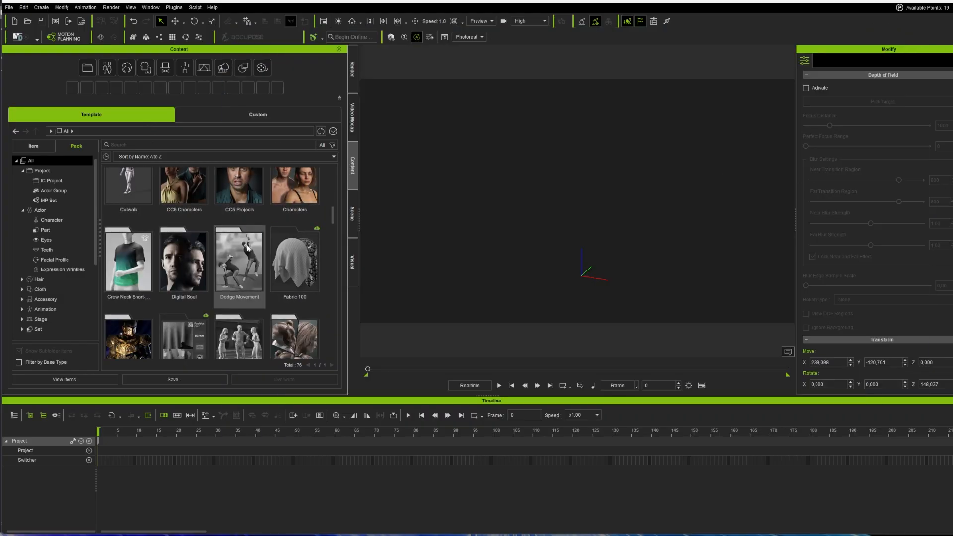
pyautogui.moveTo(333, 223); pyautogui.dragTo(330, 281)
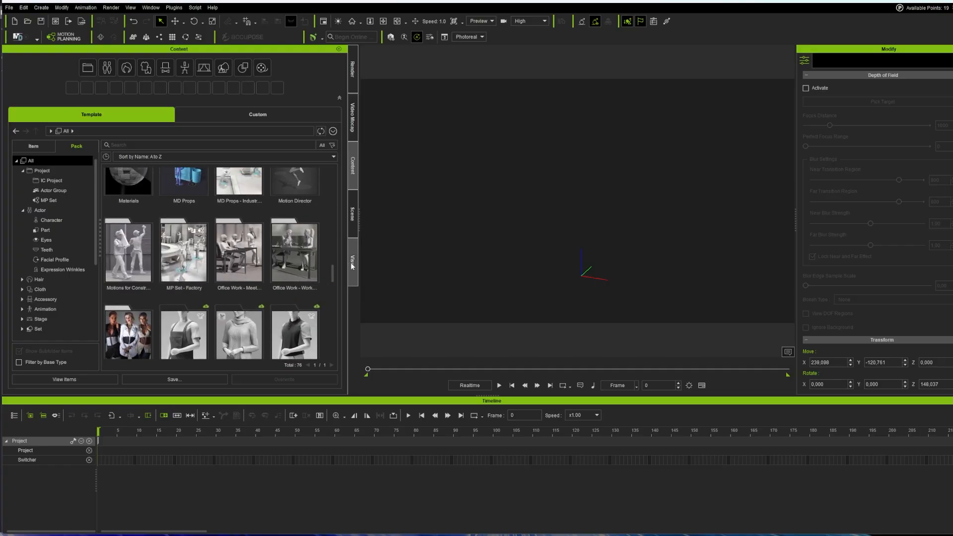
pyautogui.scroll(1, 334, 271)
pyautogui.moveTo(333, 271); pyautogui.dragTo(322, 303)
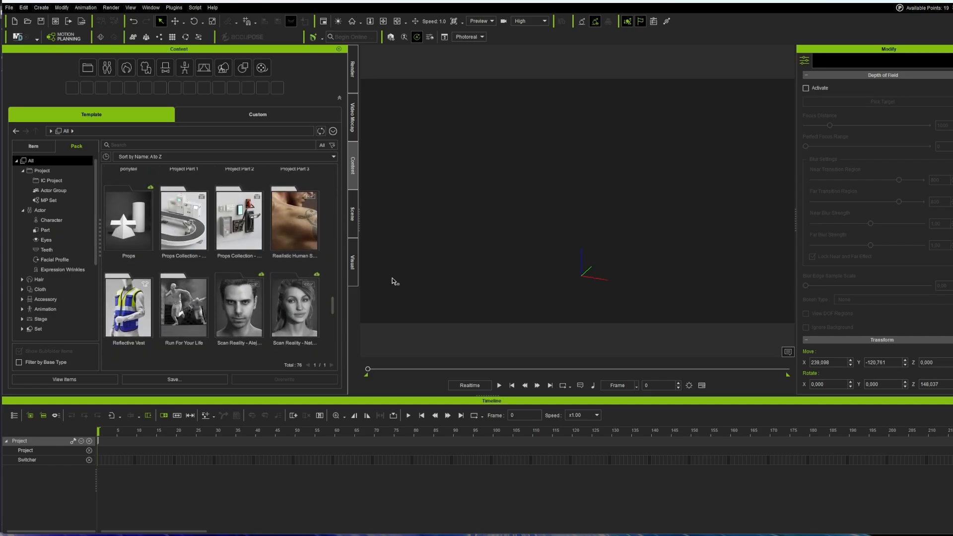
pyautogui.moveTo(333, 308); pyautogui.dragTo(328, 295)
pyautogui.scroll(-2, 325, 290)
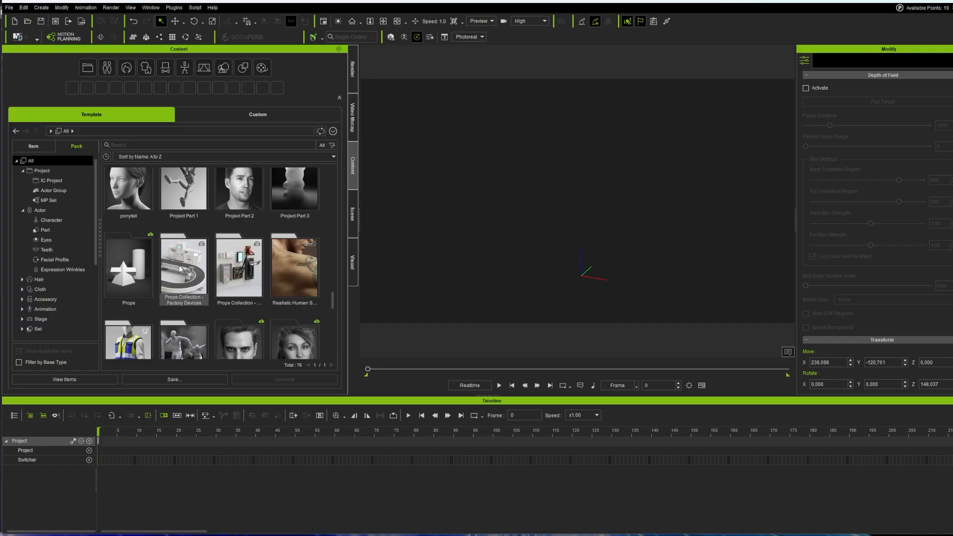
pyautogui.click(180, 269)
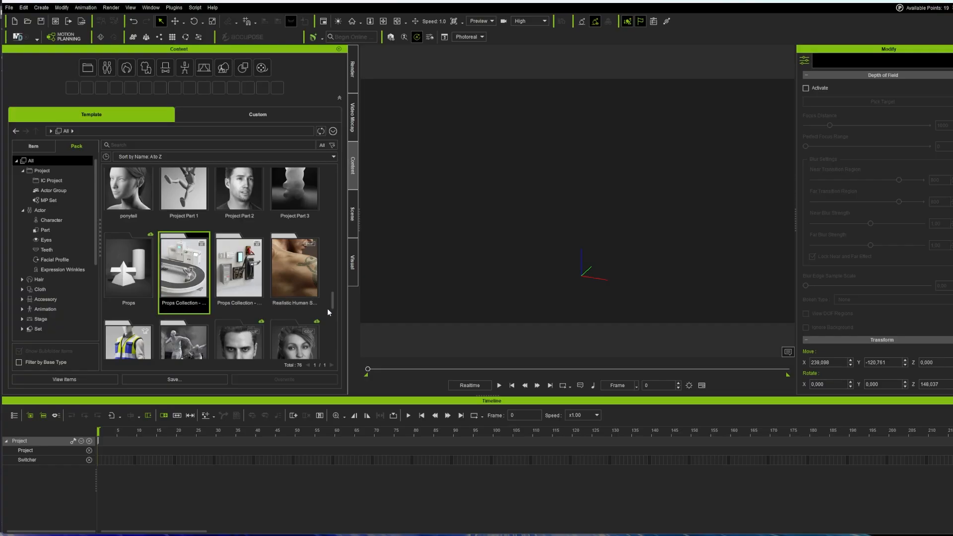
pyautogui.moveTo(335, 303)
pyautogui.mouseDown()
pyautogui.moveTo(332, 176)
pyautogui.moveTo(329, 344)
pyautogui.moveTo(338, 301)
pyautogui.mouseUp()
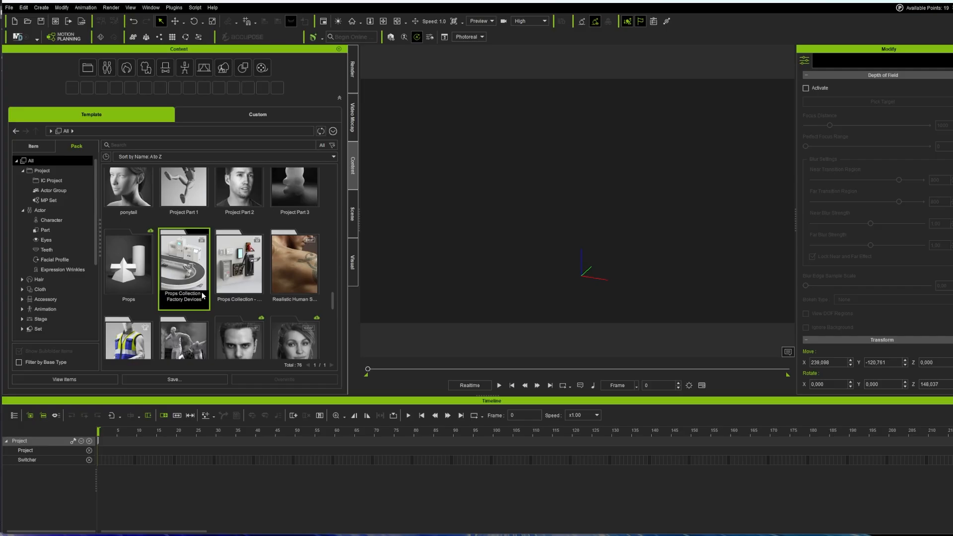
pyautogui.doubleClick(185, 264)
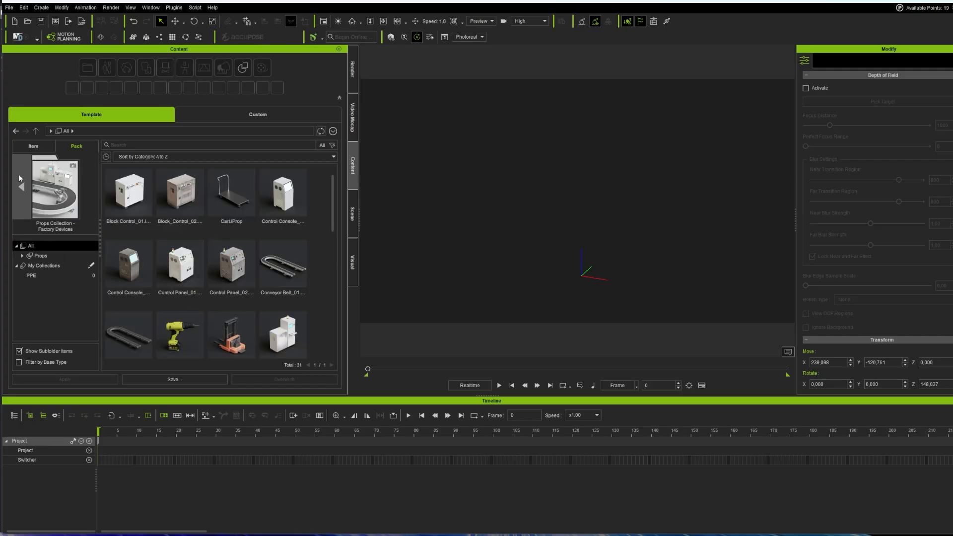
# Step: Return to the full pack list and select the MP Set - Factory pack
pyautogui.click(21, 186)
pyautogui.scroll(2, 260, 282)
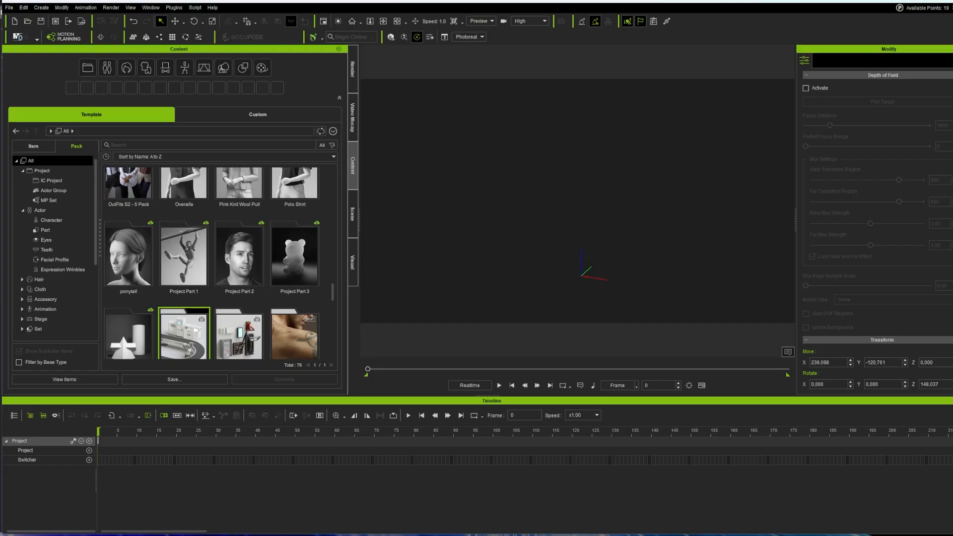
pyautogui.scroll(2, 195, 238)
pyautogui.click(192, 257)
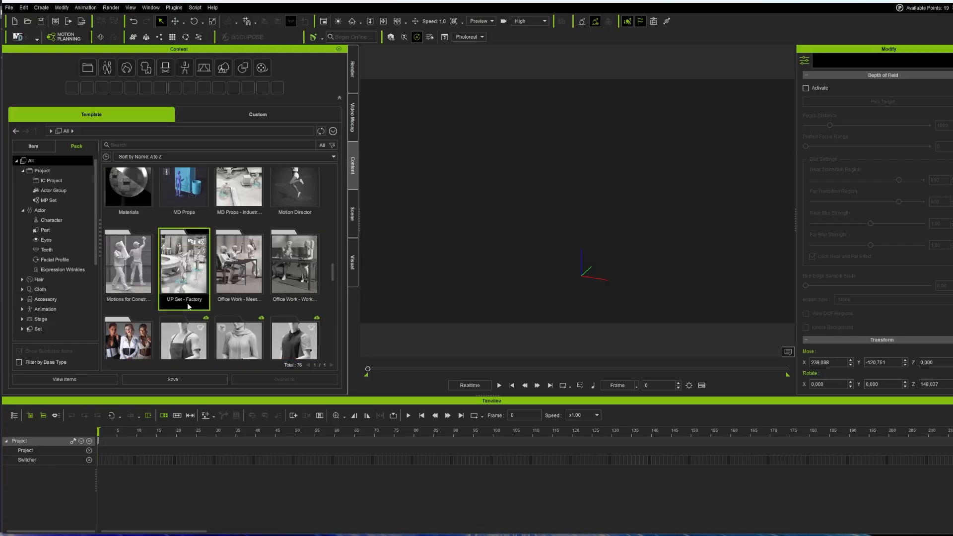
pyautogui.scroll(1, 255, 213)
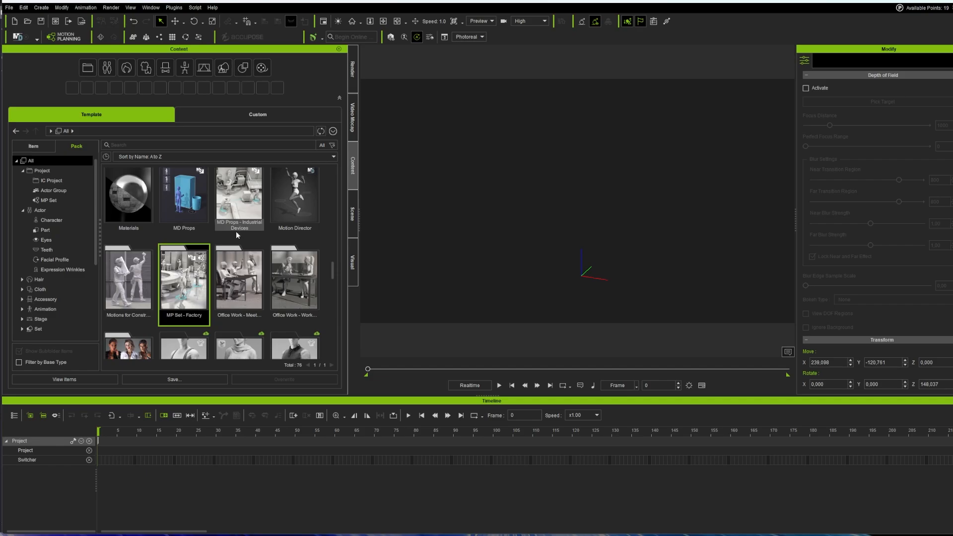
# Step: Open MP Set - Factory, filter to Projects, and load the Transfer Around project into the viewport
pyautogui.doubleClick(184, 279)
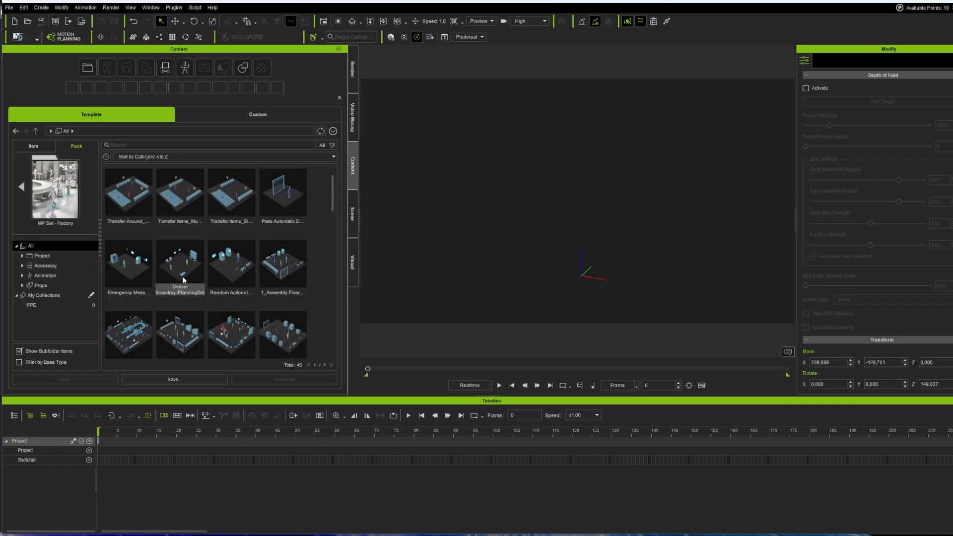
pyautogui.click(39, 257)
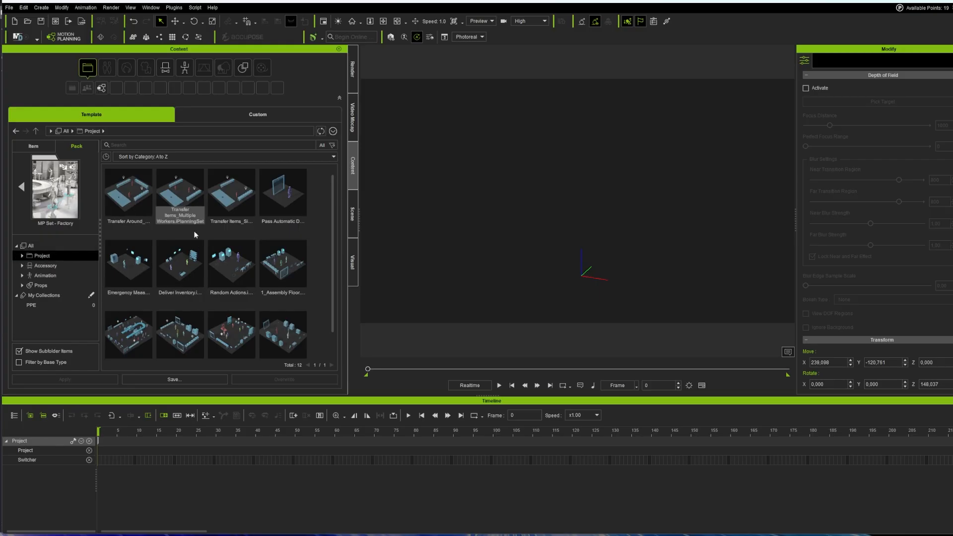
pyautogui.moveTo(132, 193); pyautogui.dragTo(530, 205)
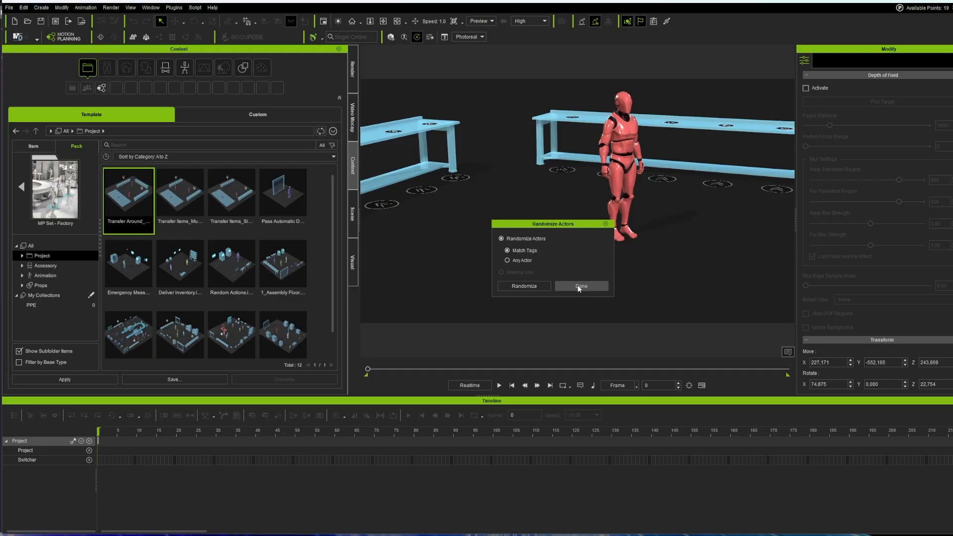
# Step: Randomize the red dummy into a new character and accept the result
pyautogui.click(526, 287)
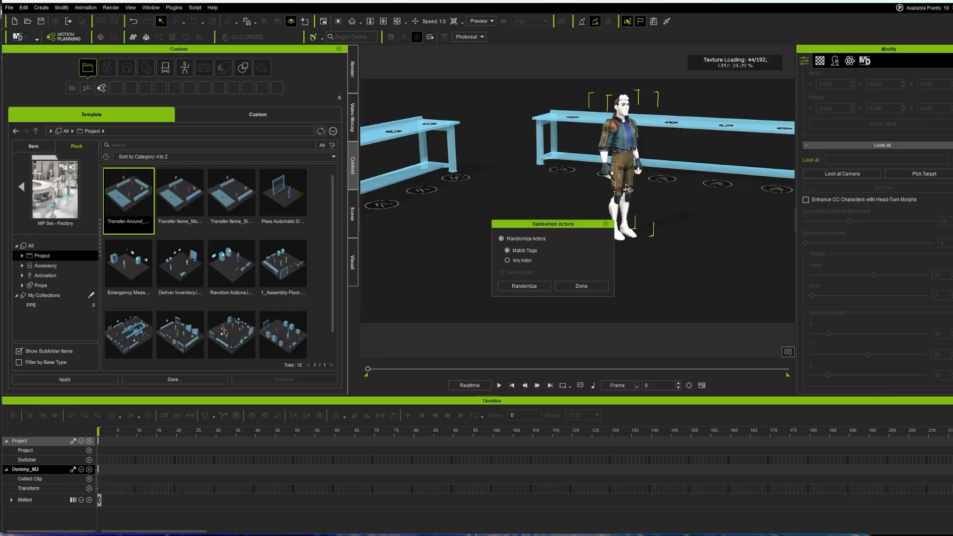
pyautogui.moveTo(553, 224); pyautogui.dragTo(537, 207)
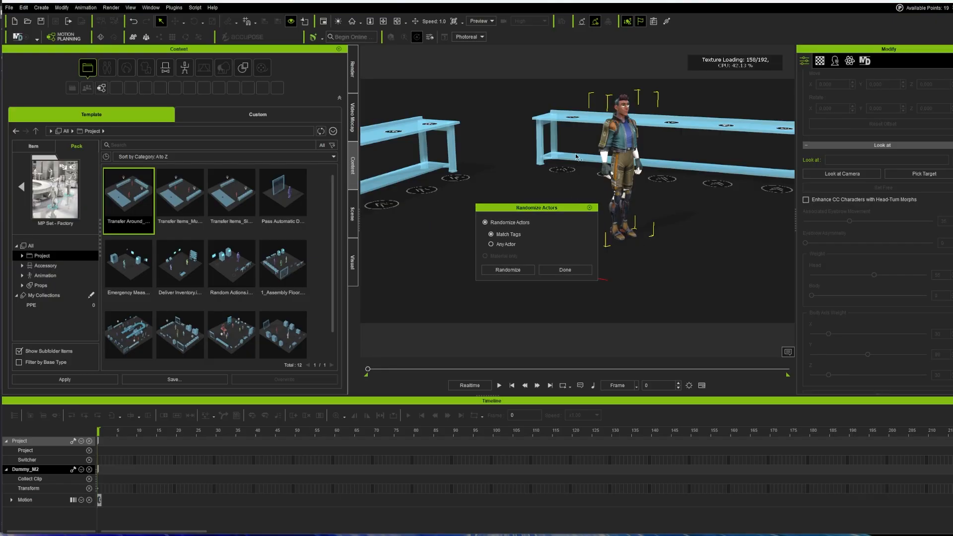
pyautogui.click(566, 272)
# Step: Open the character's Edit Tags dialog to review its tags, then close it
pyautogui.scroll(2, 613, 239)
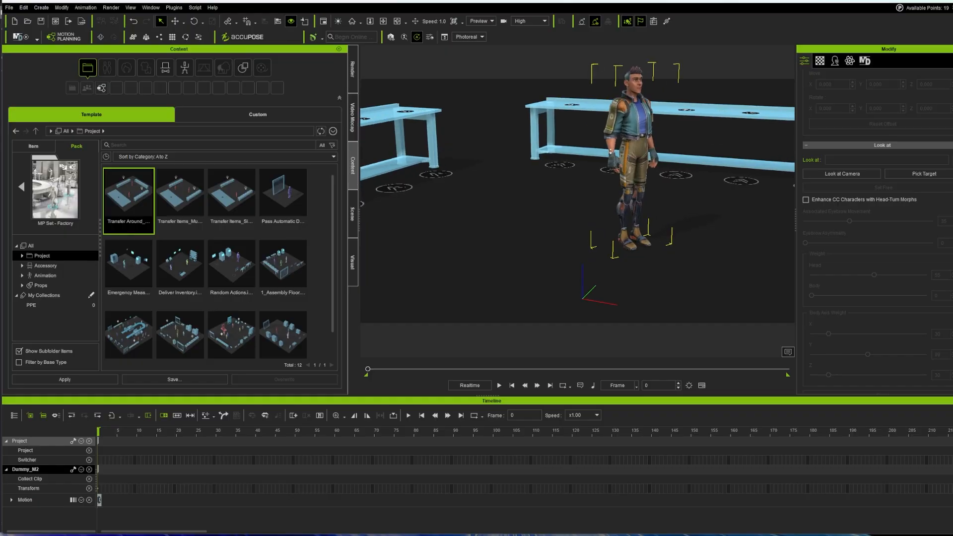
pyautogui.rightClick(635, 116)
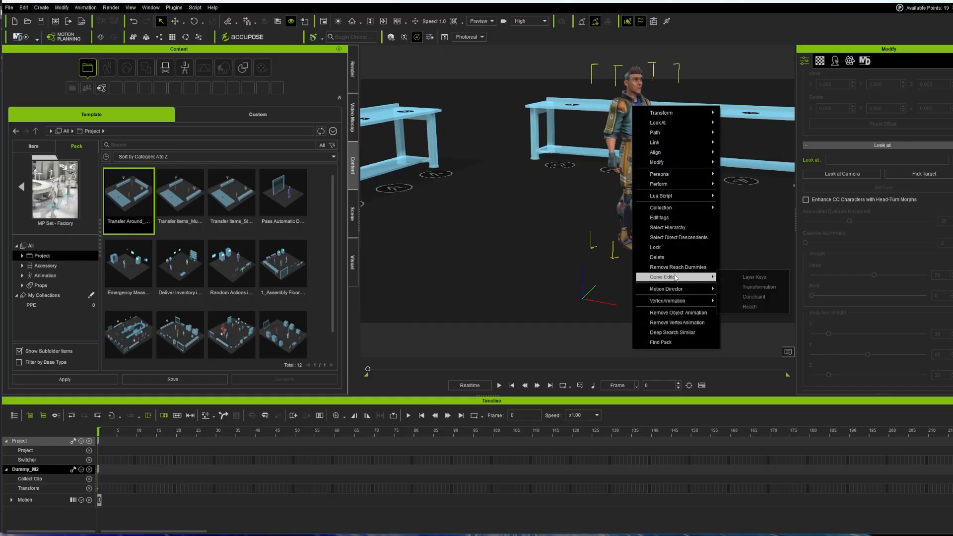
pyautogui.click(659, 218)
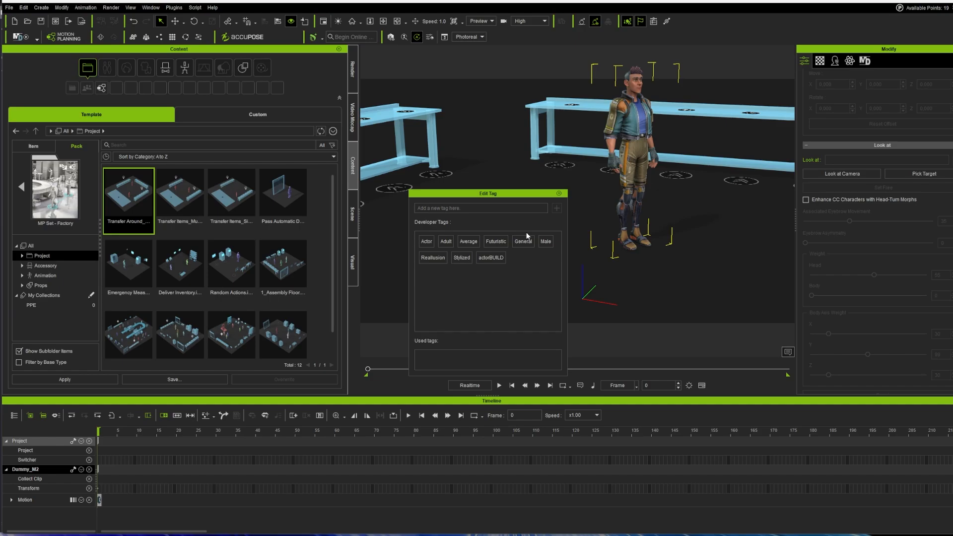
pyautogui.click(559, 193)
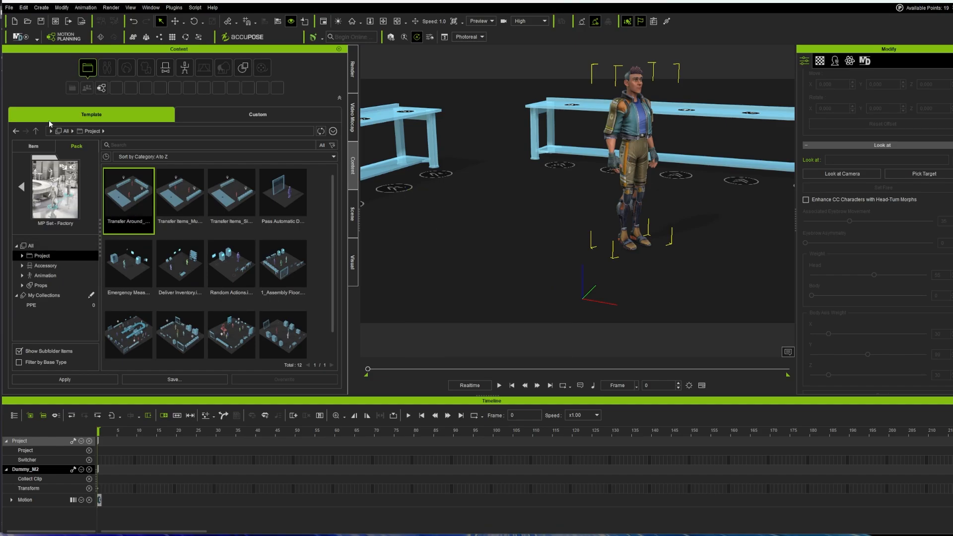
# Step: Return to the pack list, open the Reflective Vest pack, and select the first vest
pyautogui.click(22, 190)
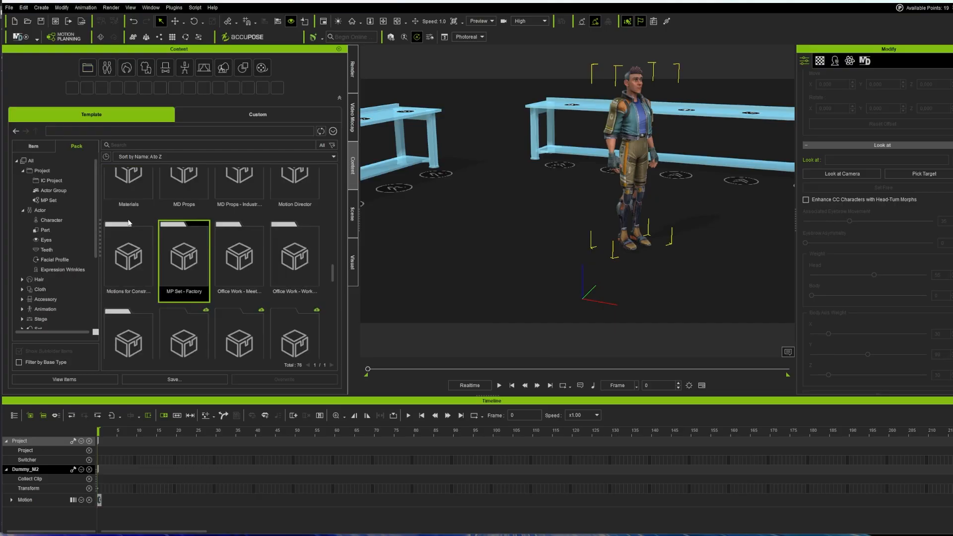
pyautogui.scroll(-10, 192, 287)
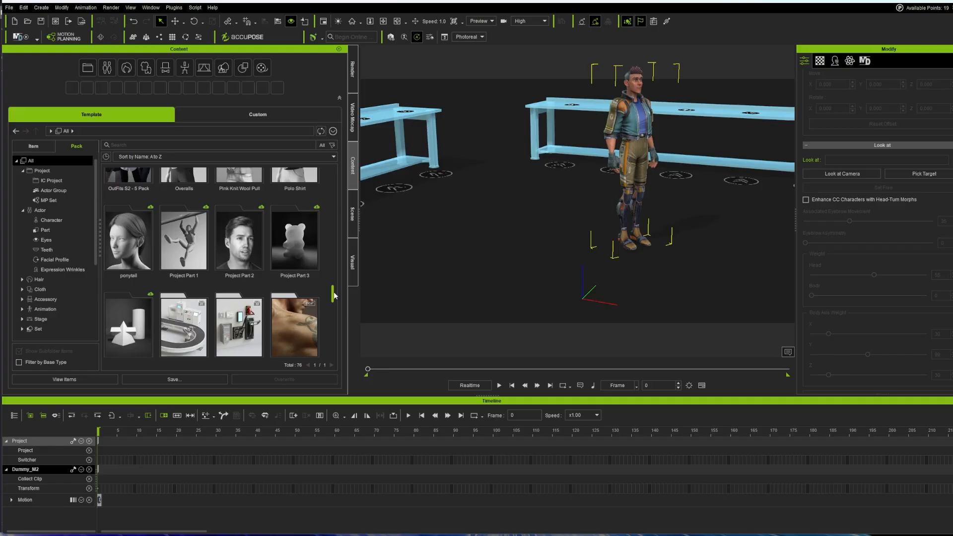
pyautogui.moveTo(332, 294); pyautogui.dragTo(334, 314)
pyautogui.doubleClick(130, 240)
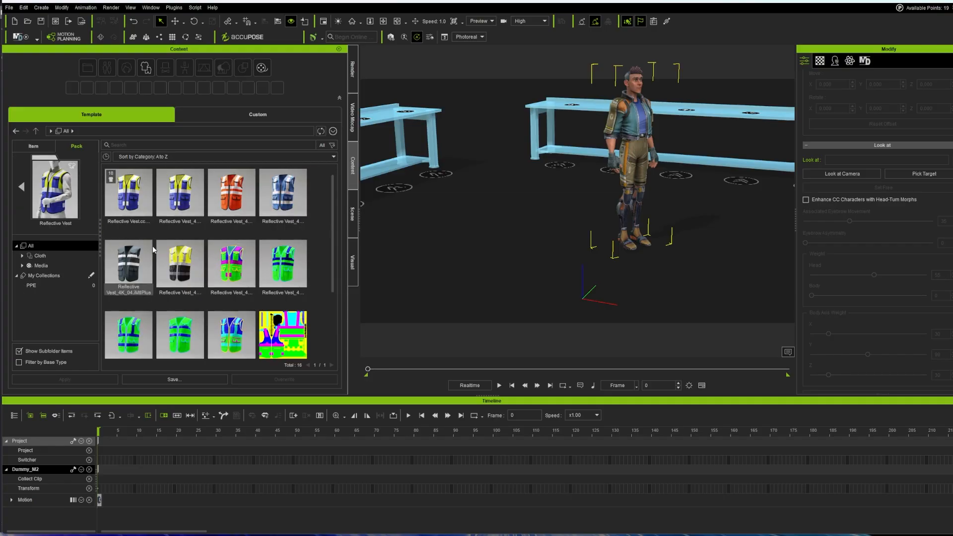
pyautogui.click(130, 196)
# Step: Select the run of vests and view their Content Information and collection settings
pyautogui.scroll(-1, 228, 266)
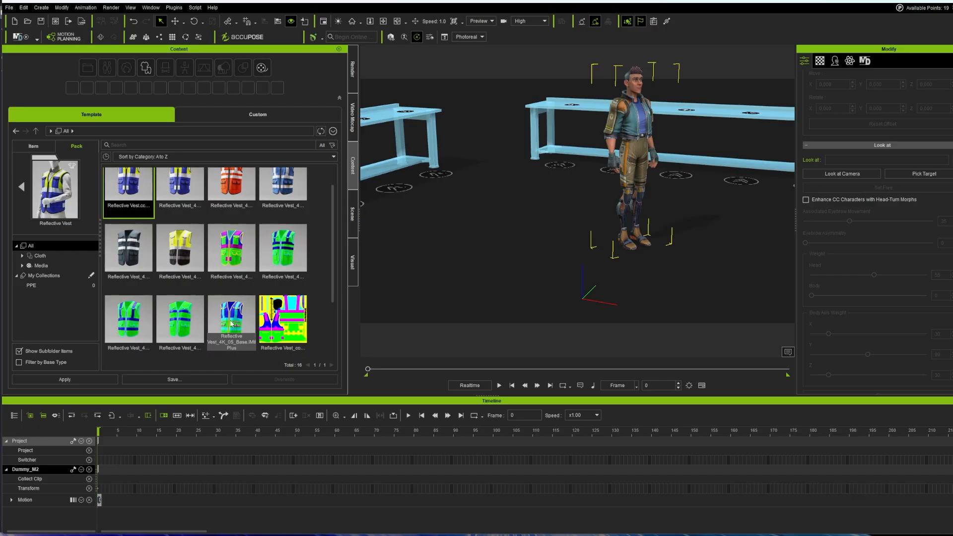
pyautogui.keyDown('shift'); pyautogui.click(230, 315); pyautogui.keyUp('shift')
pyautogui.rightClick(230, 315)
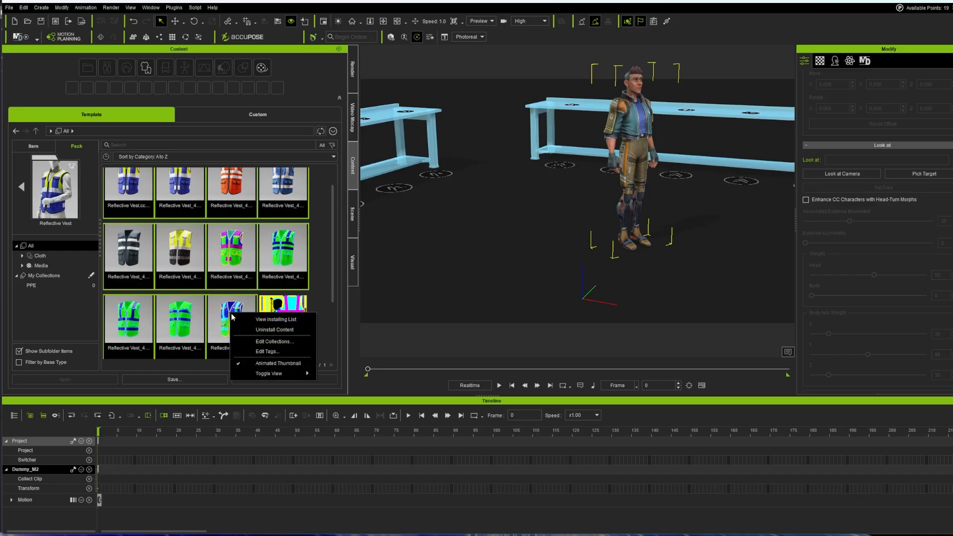
pyautogui.click(278, 348)
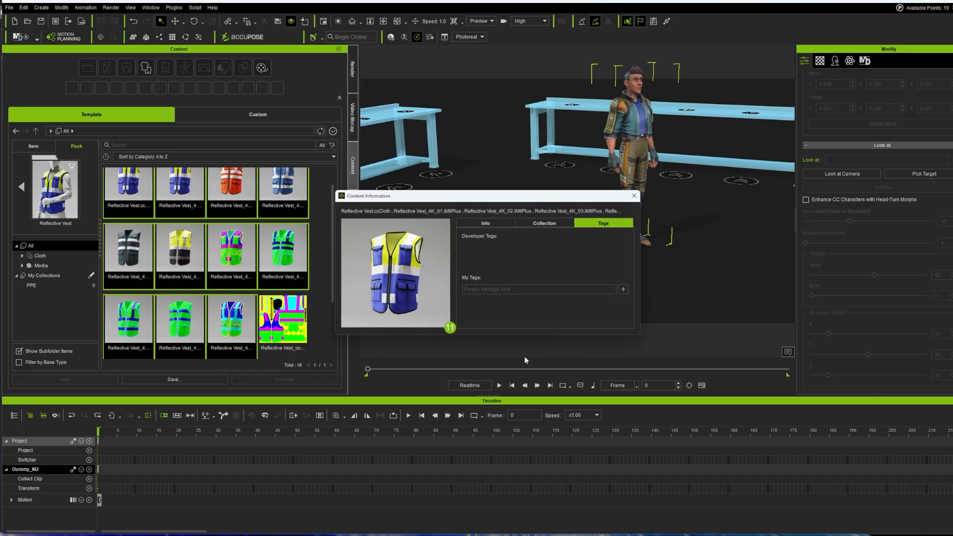
pyautogui.click(545, 223)
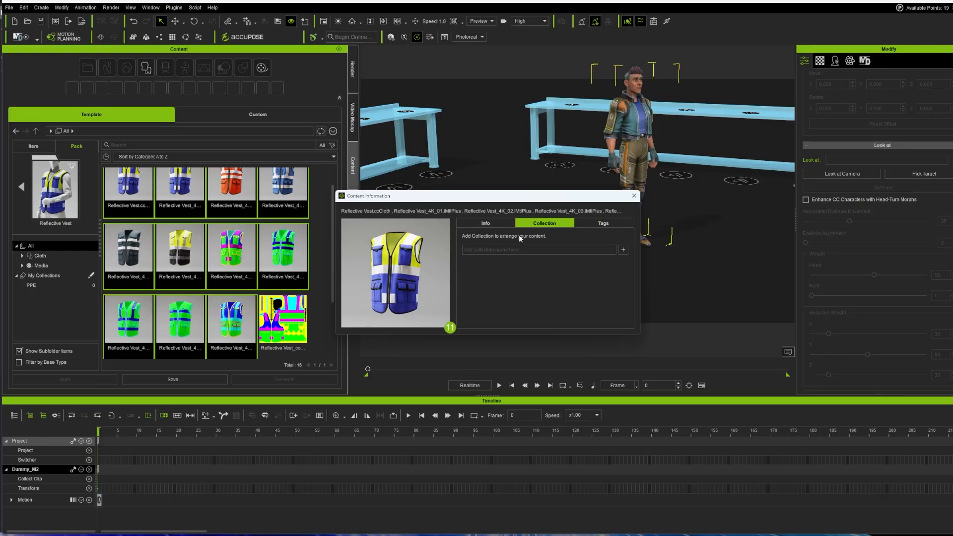
pyautogui.click(633, 196)
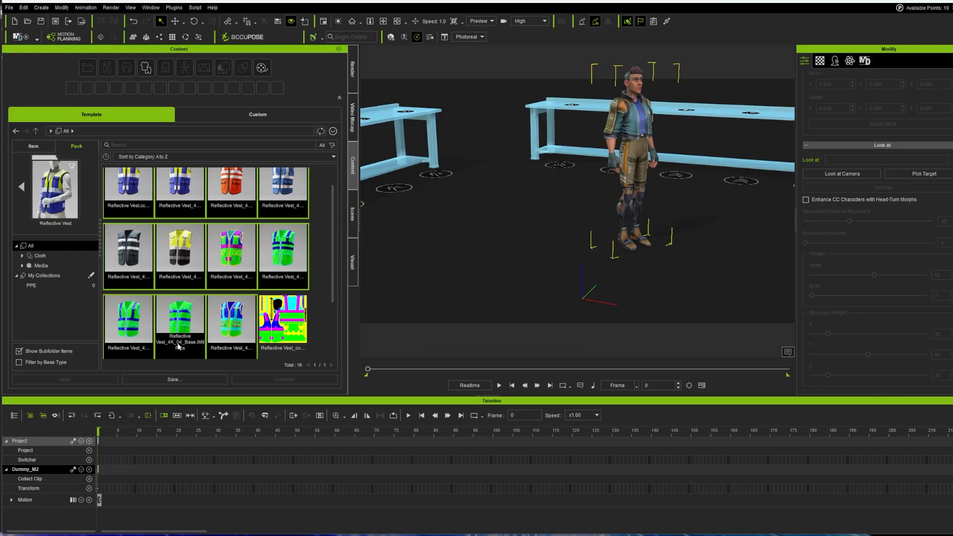
# Step: Create a new Vests collection in the My Collections editor
pyautogui.click(92, 275)
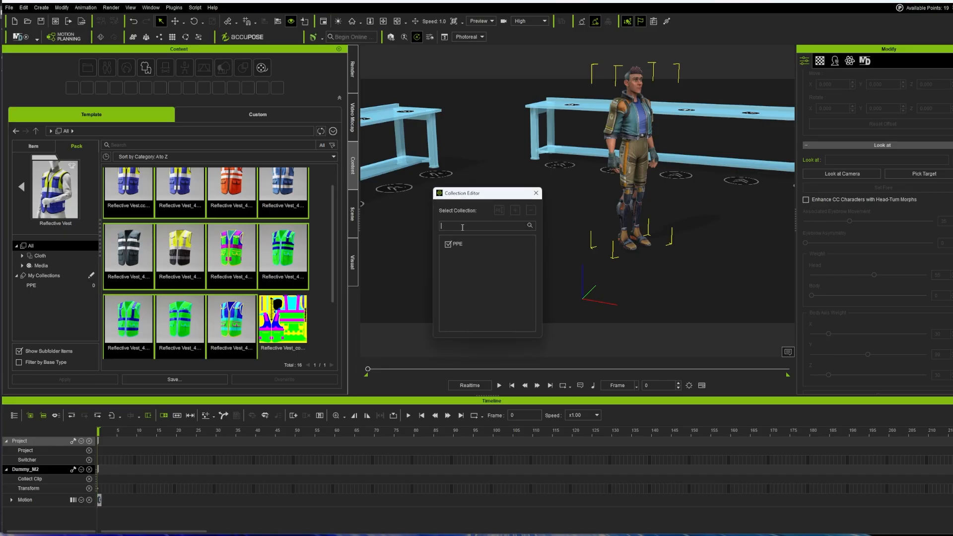
pyautogui.write('Vests')
pyautogui.click(514, 212)
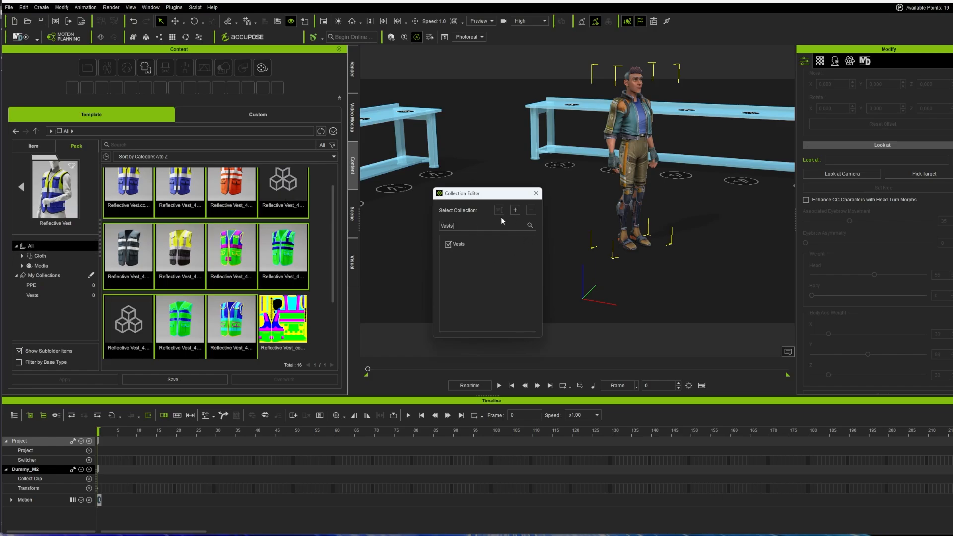
pyautogui.click(536, 193)
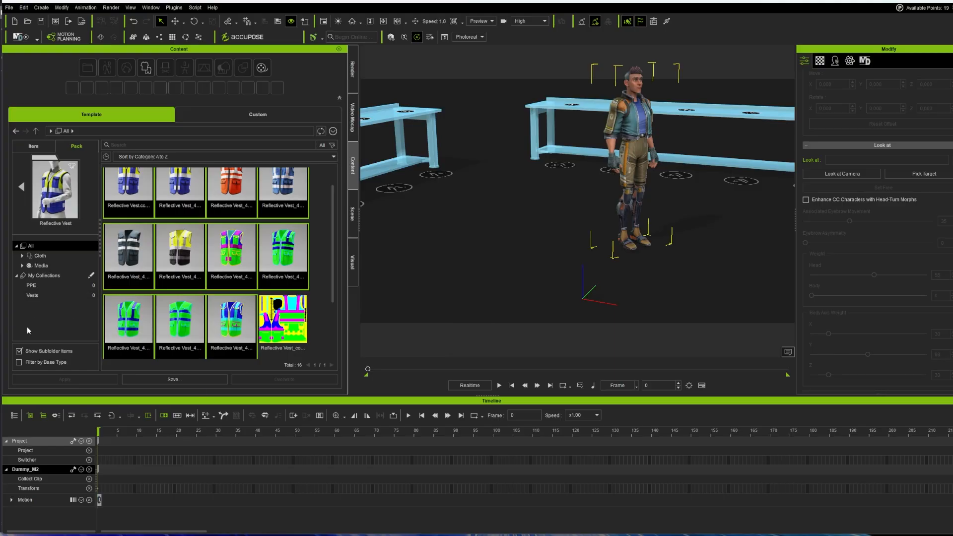
# Step: Check the empty Vests and PPE collections, then reselect eleven vests in the pack
pyautogui.click(35, 296)
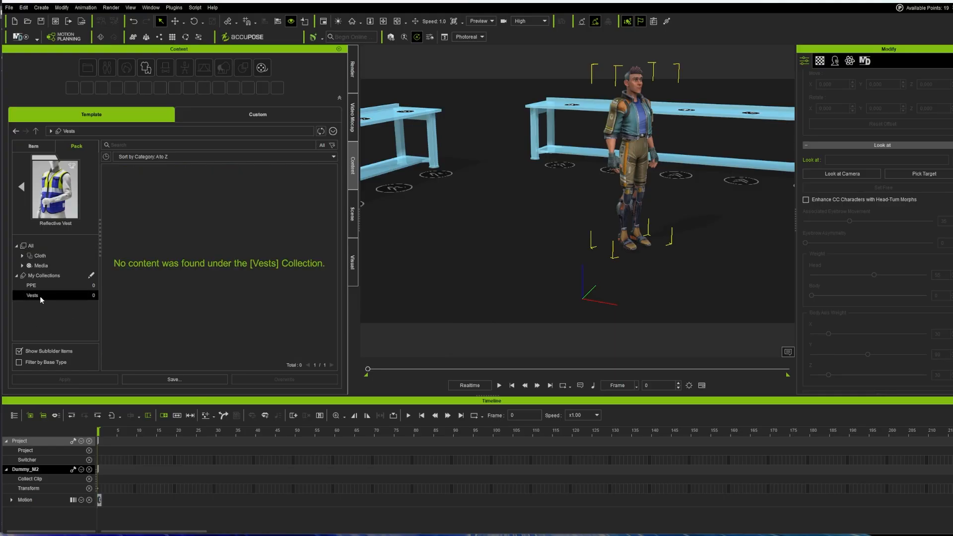
pyautogui.click(34, 285)
pyautogui.click(39, 296)
pyautogui.click(35, 286)
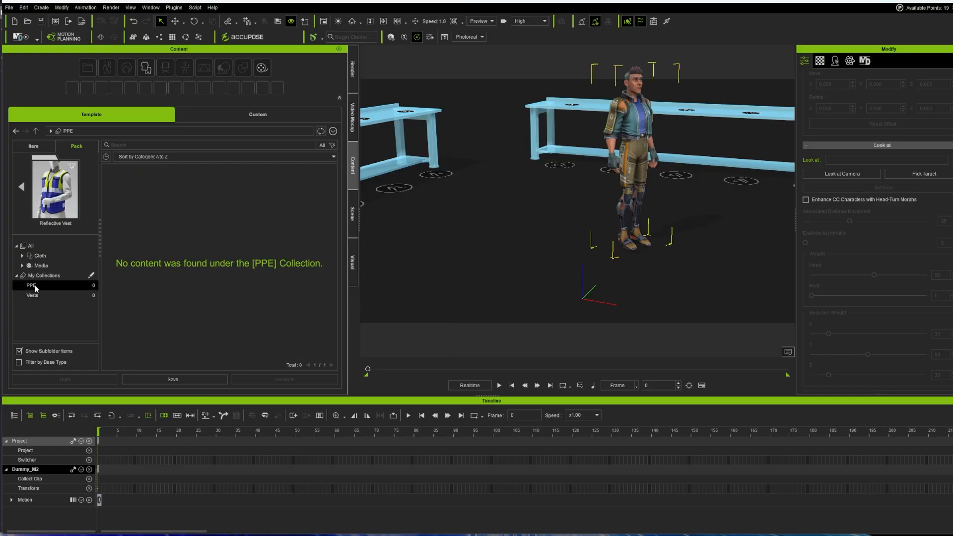
pyautogui.click(40, 256)
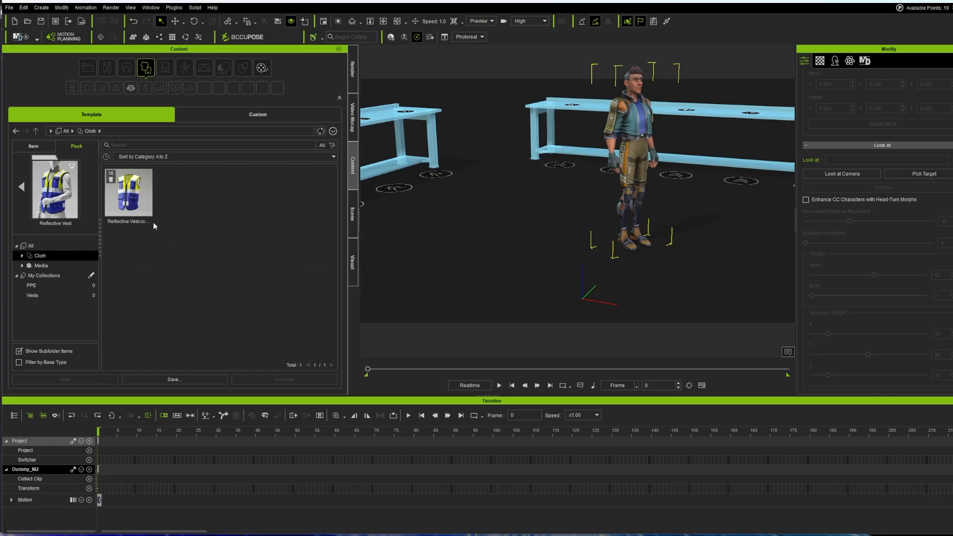
pyautogui.click(31, 245)
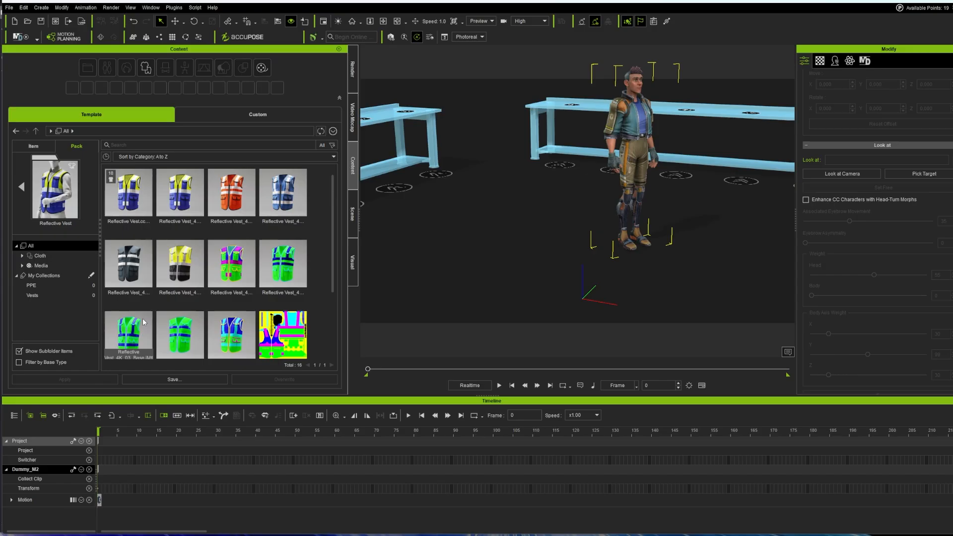
pyautogui.click(141, 206)
pyautogui.keyDown('shift'); pyautogui.click(225, 334); pyautogui.keyUp('shift')
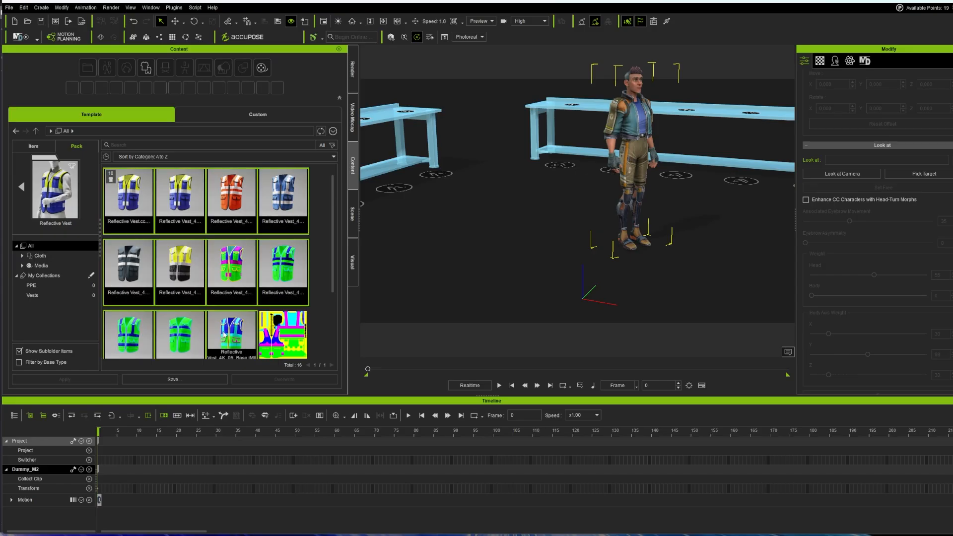
pyautogui.click(91, 275)
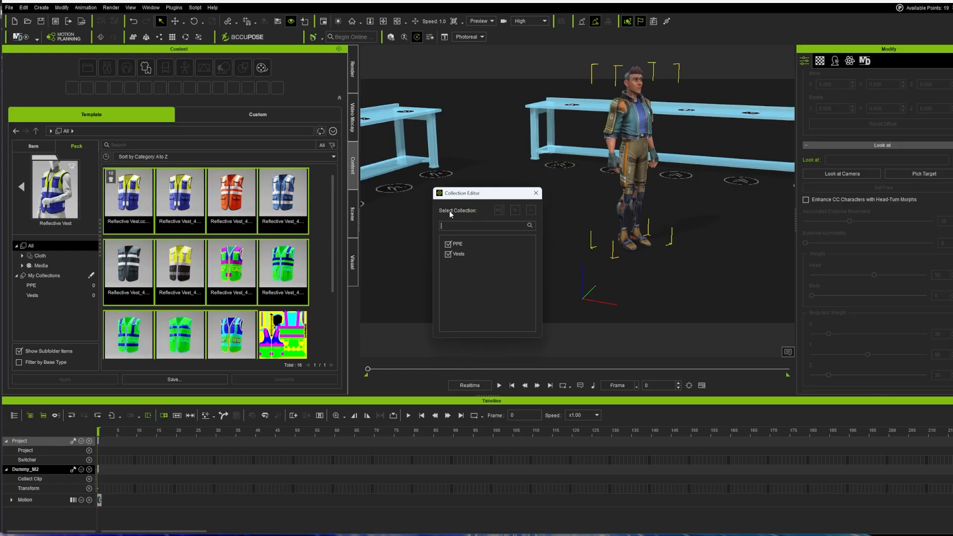
# Step: Add the Reflective Vest pack to the Vests collection via Edit Collections
pyautogui.click(536, 193)
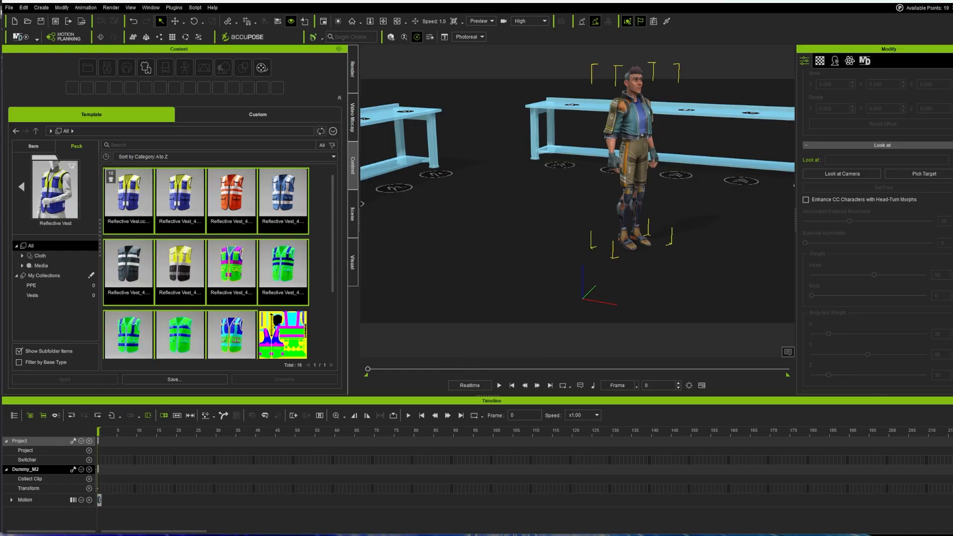
pyautogui.scroll(-1, 206, 263)
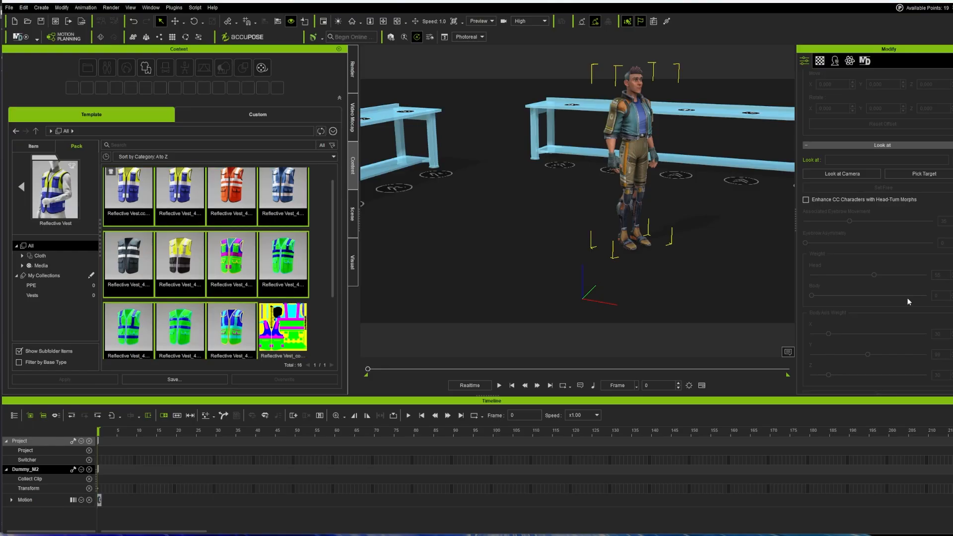
pyautogui.rightClick(179, 261)
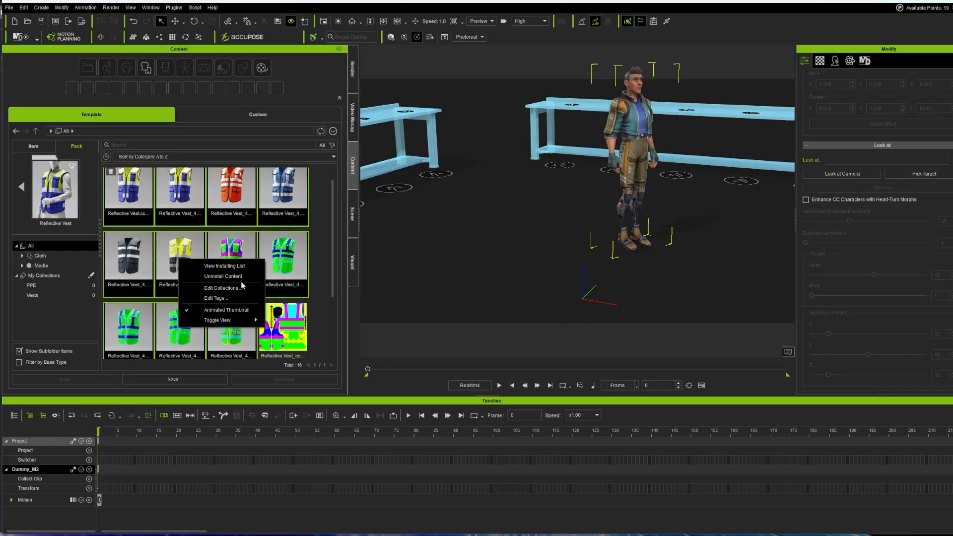
pyautogui.click(228, 288)
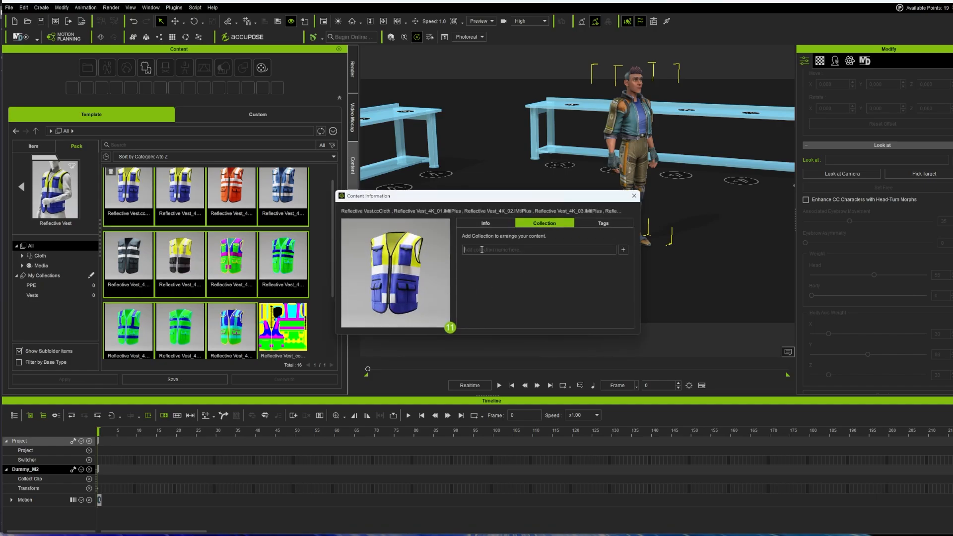
pyautogui.write('Vests')
pyautogui.click(622, 250)
# Step: Tag the pack Worker and Vests, then view the Vests collection's 11 items
pyautogui.click(608, 224)
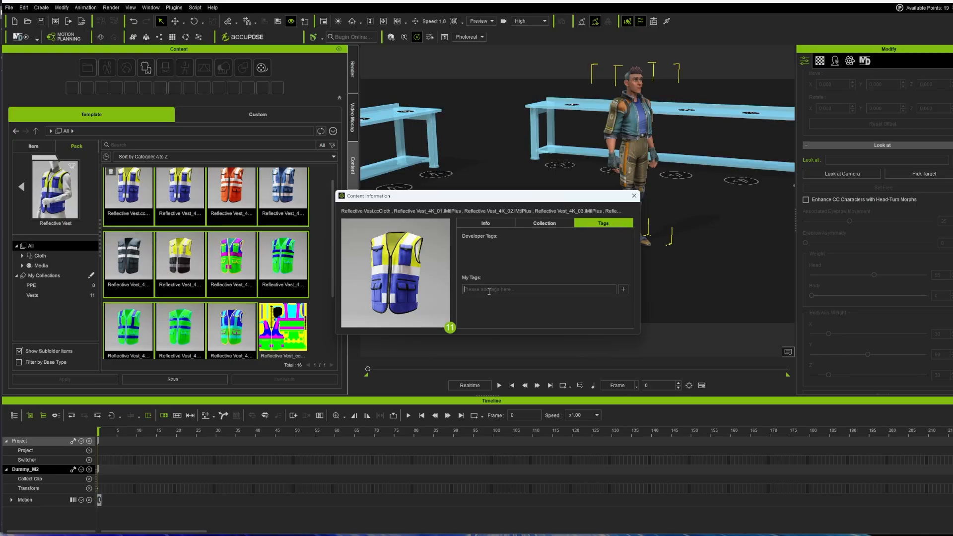
pyautogui.write('Wor')
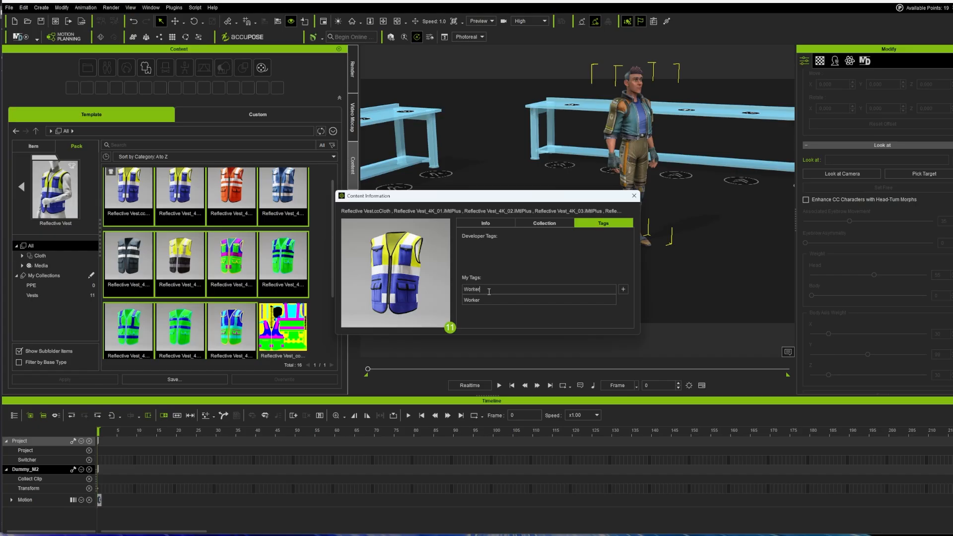
pyautogui.write('ker')
pyautogui.press('Return')
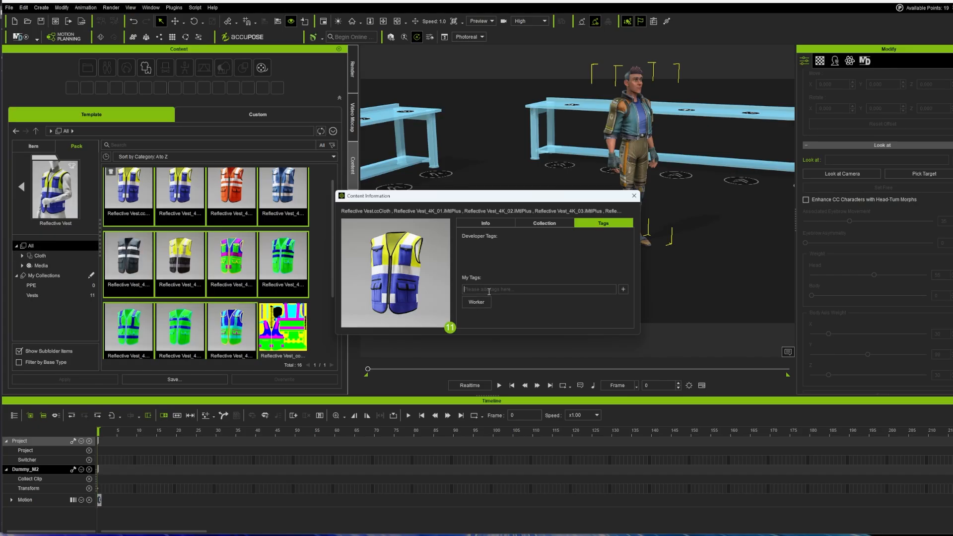
pyautogui.write('Vests')
pyautogui.press('Return')
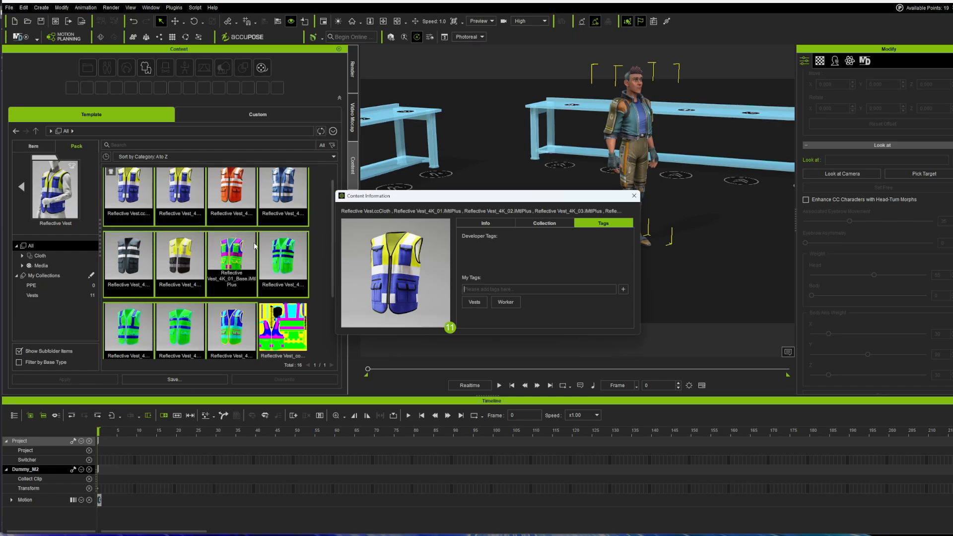
pyautogui.click(634, 196)
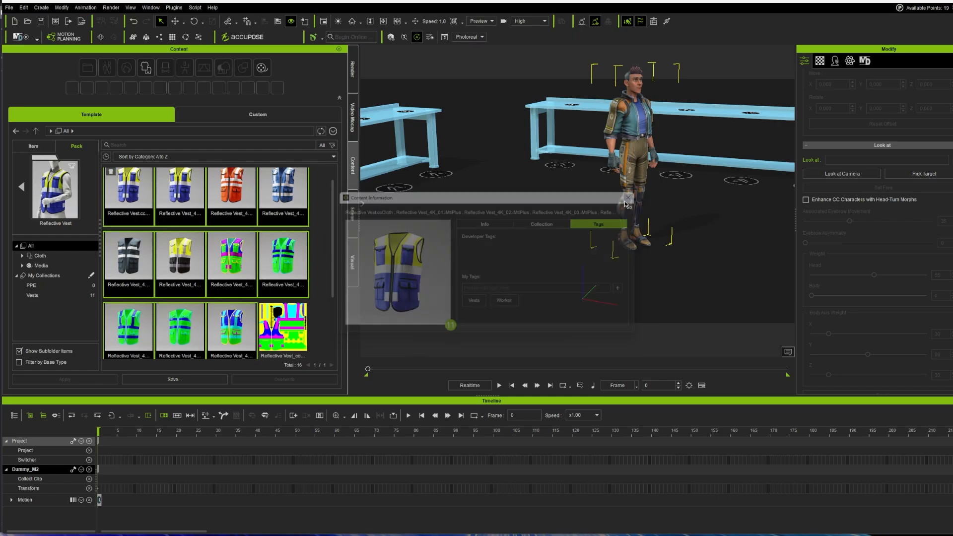
pyautogui.click(33, 295)
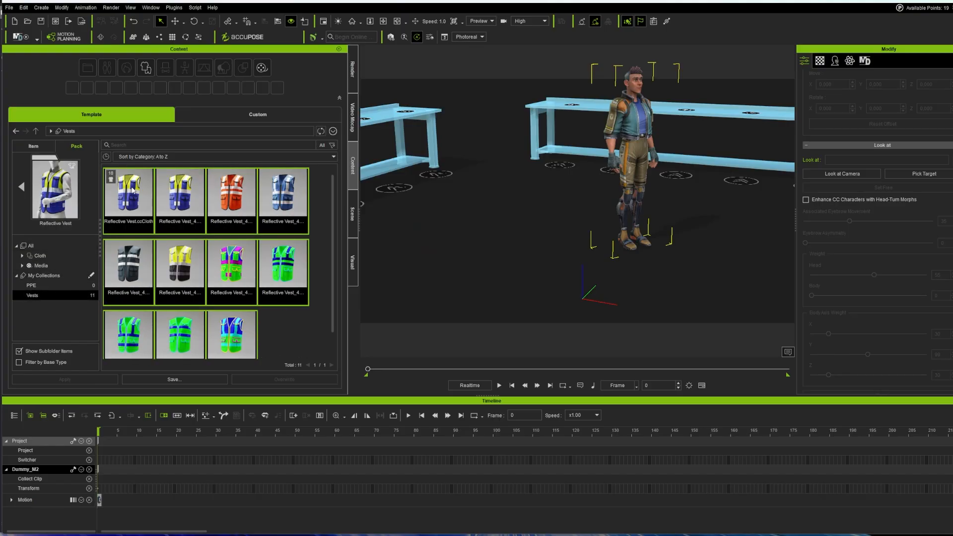
# Step: Swap the scene character for HD Aaron from the CC5 Characters pack
pyautogui.click(33, 146)
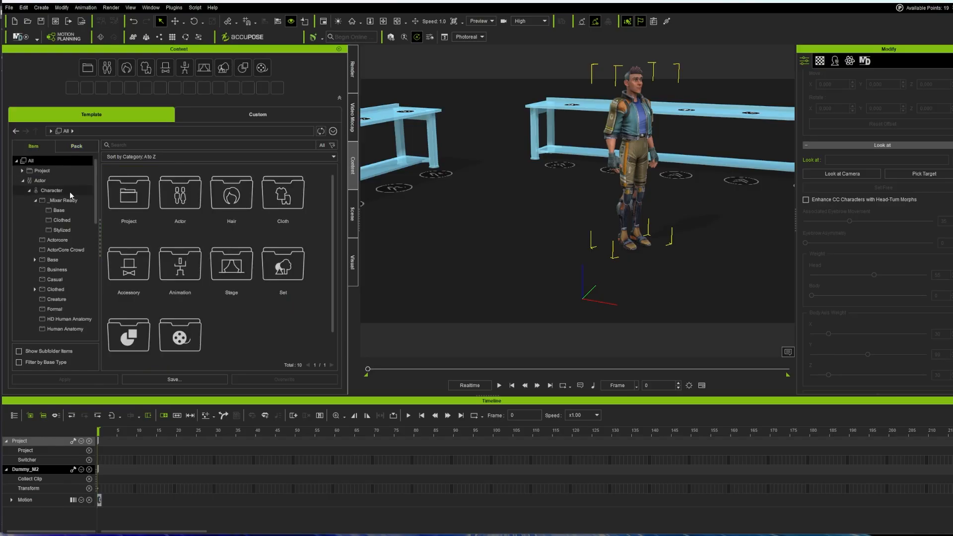
pyautogui.click(42, 179)
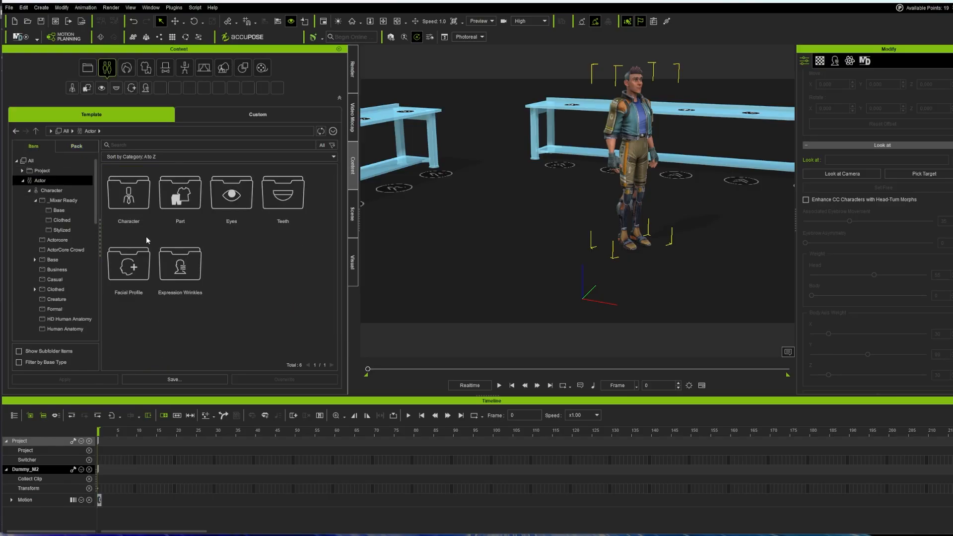
pyautogui.click(128, 198)
pyautogui.doubleClick(128, 199)
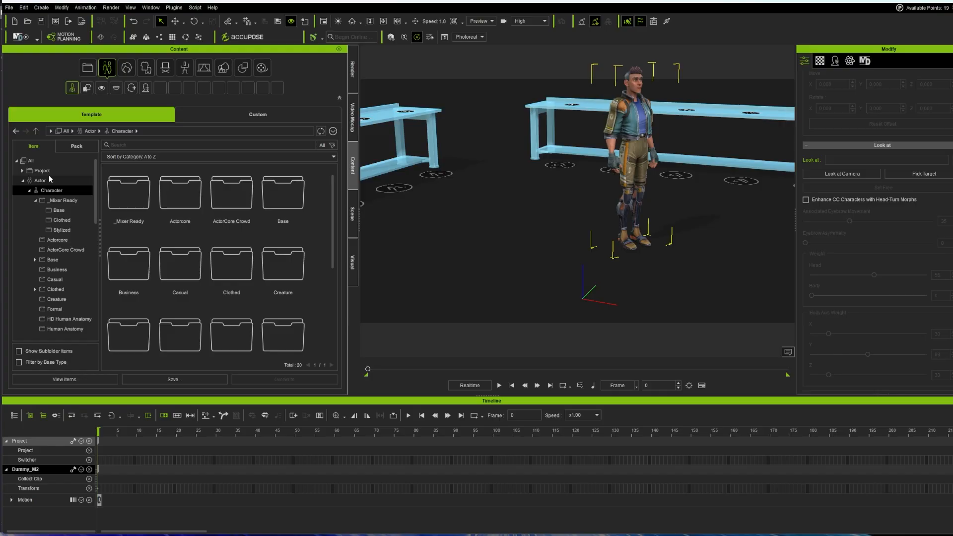
pyautogui.click(75, 148)
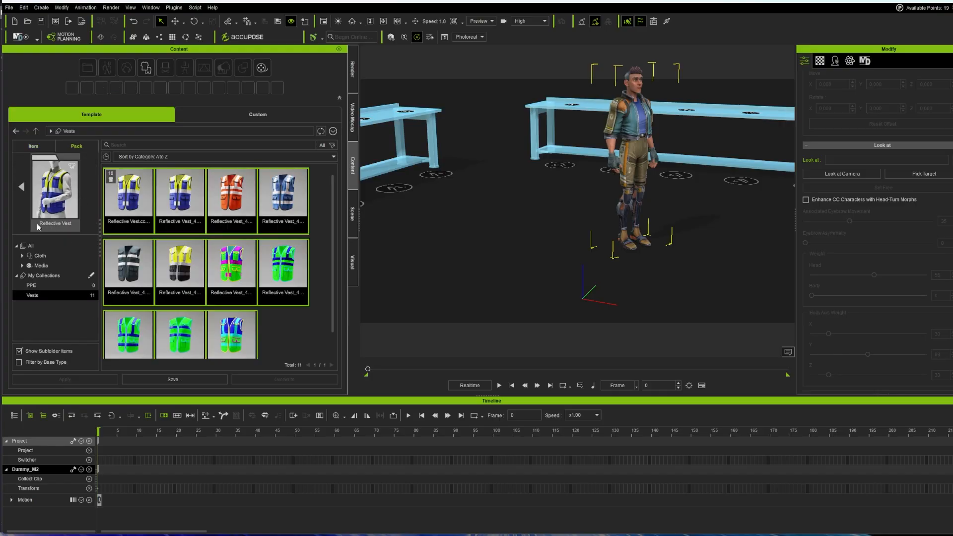
pyautogui.click(20, 190)
pyautogui.scroll(3, 222, 244)
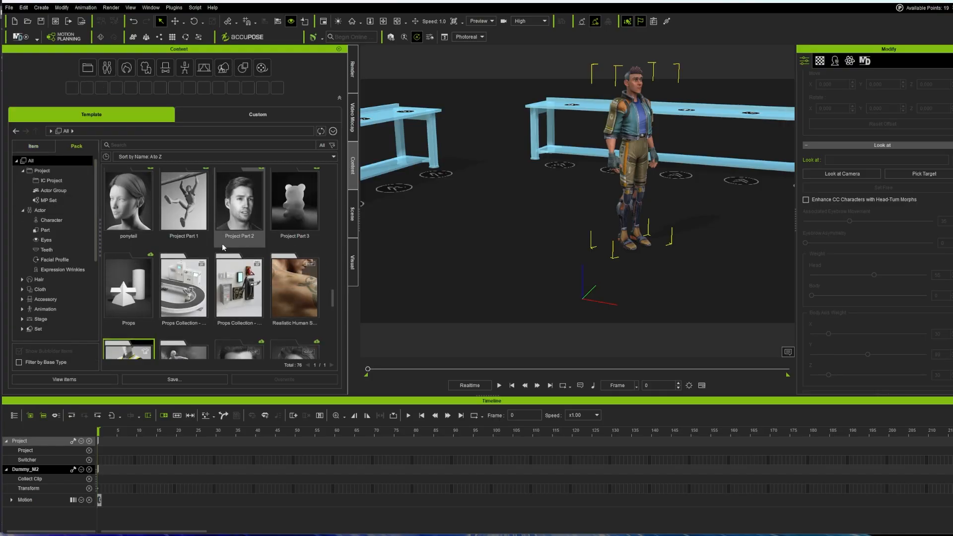
pyautogui.scroll(10, 213, 248)
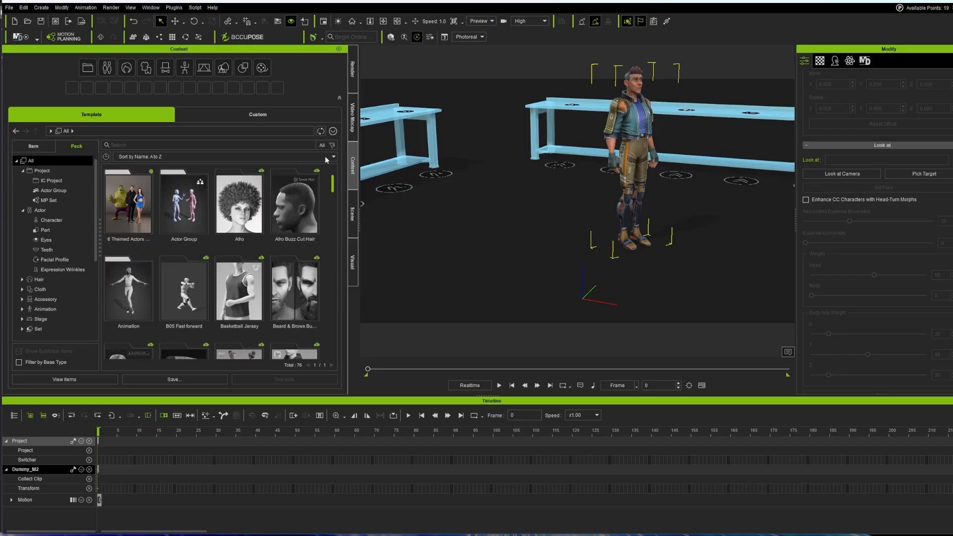
pyautogui.scroll(-2, 218, 275)
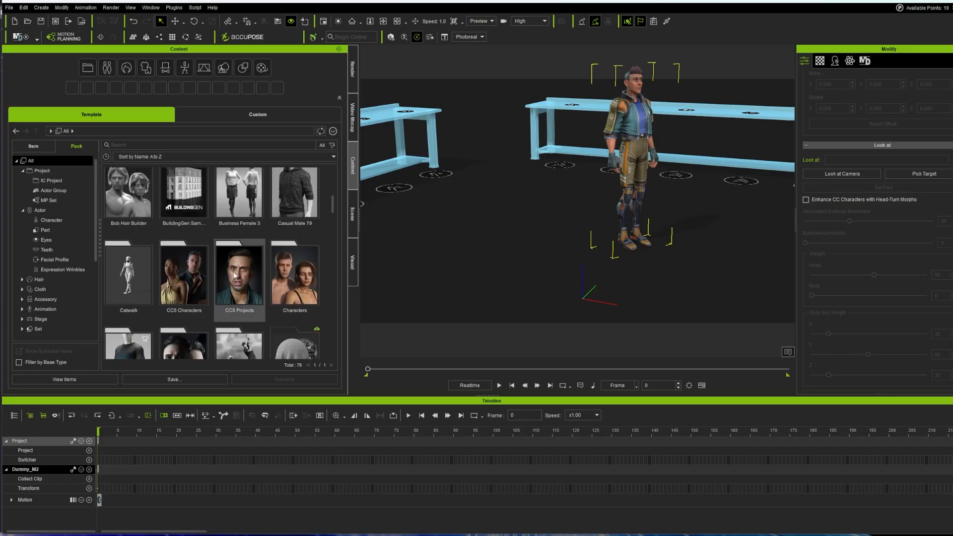
pyautogui.doubleClick(183, 281)
pyautogui.moveTo(124, 198); pyautogui.dragTo(633, 135)
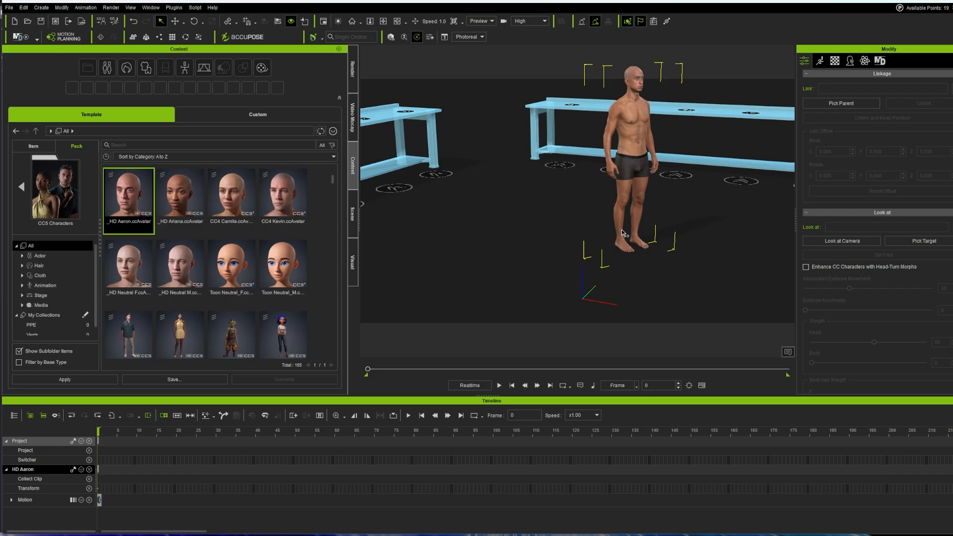
# Step: Orbit and zoom around the characters and benches, then open the Motion Planning node graph
pyautogui.scroll(-5, 581, 239)
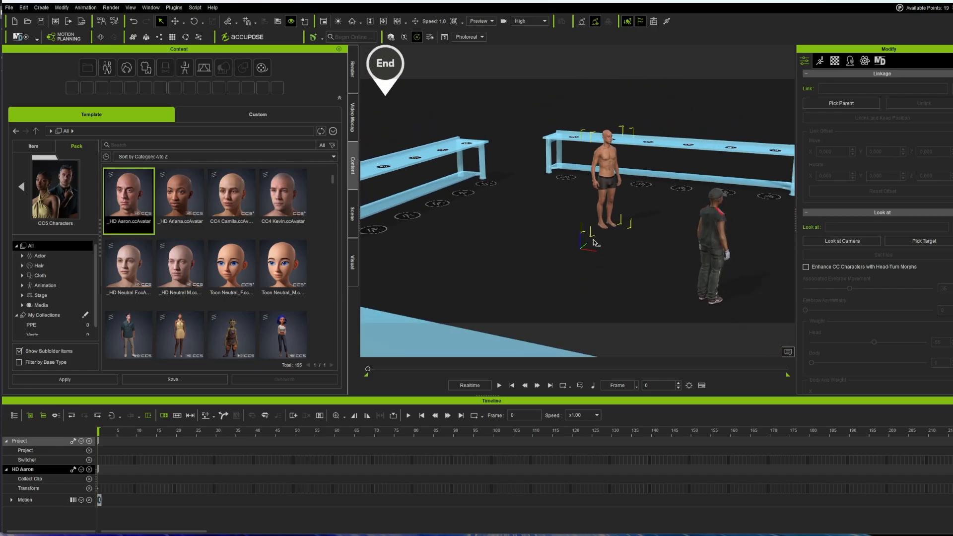
pyautogui.scroll(-3, 596, 242)
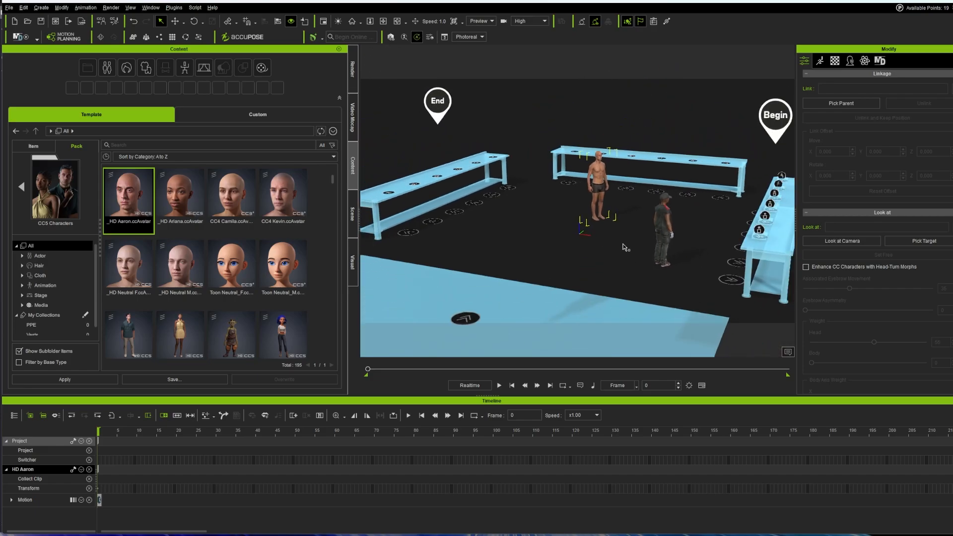
pyautogui.moveTo(624, 247); pyautogui.dragTo(661, 225, button='middle')
pyautogui.moveTo(661, 225); pyautogui.dragTo(487, 250, button='right')
pyautogui.scroll(10, 516, 243)
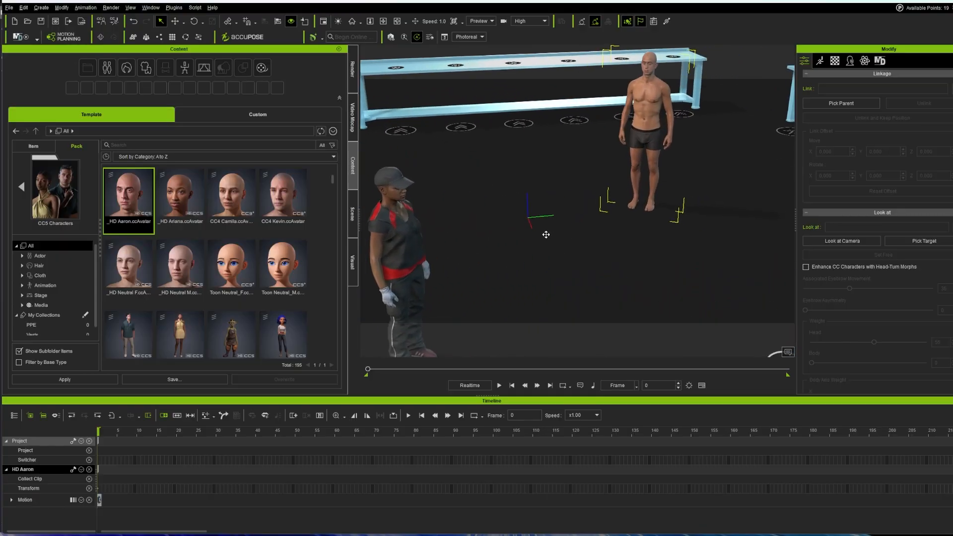
pyautogui.moveTo(546, 235); pyautogui.dragTo(451, 206, button='right')
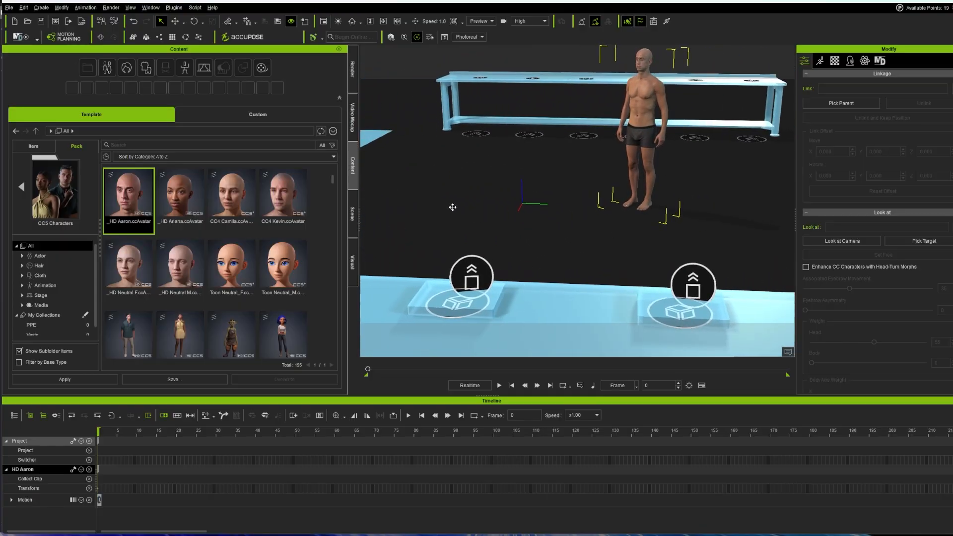
pyautogui.moveTo(451, 207); pyautogui.dragTo(597, 238, button='middle')
pyautogui.scroll(-4, 597, 237)
pyautogui.moveTo(597, 238); pyautogui.dragTo(540, 246, button='right')
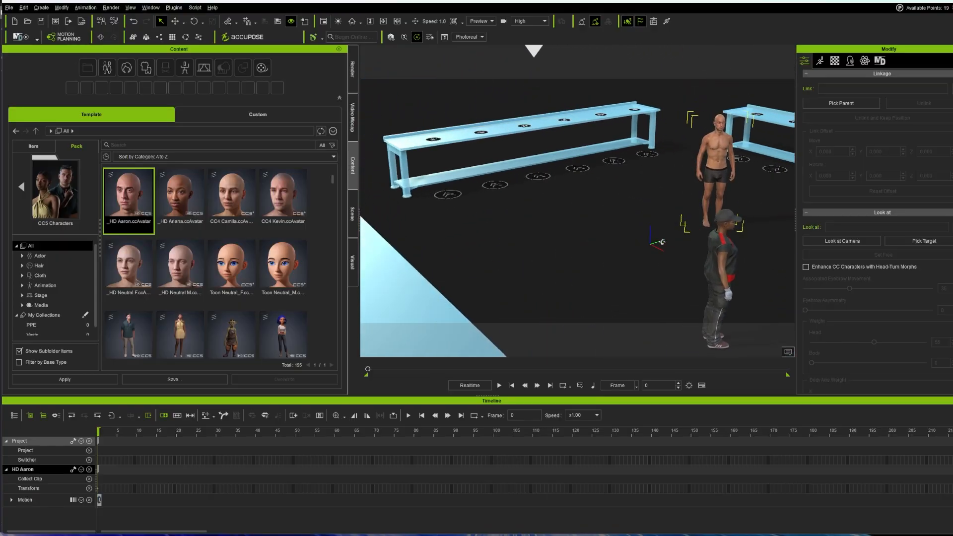
pyautogui.scroll(-2, 540, 247)
pyautogui.moveTo(541, 247); pyautogui.dragTo(519, 258, button='middle')
pyautogui.moveTo(519, 258)
pyautogui.mouseDown(button='right')
pyautogui.moveTo(561, 256)
pyautogui.moveTo(530, 265)
pyautogui.mouseUp(button='right')
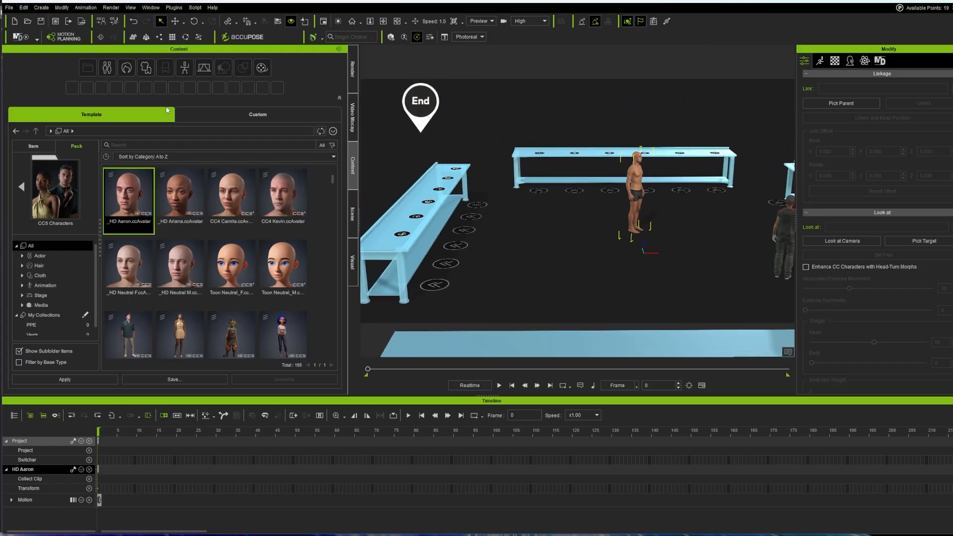
pyautogui.click(64, 39)
# Step: Zoom out of the MP Node Graph, deselect the Start node and widen the graph panel
pyautogui.scroll(-10, 141, 218)
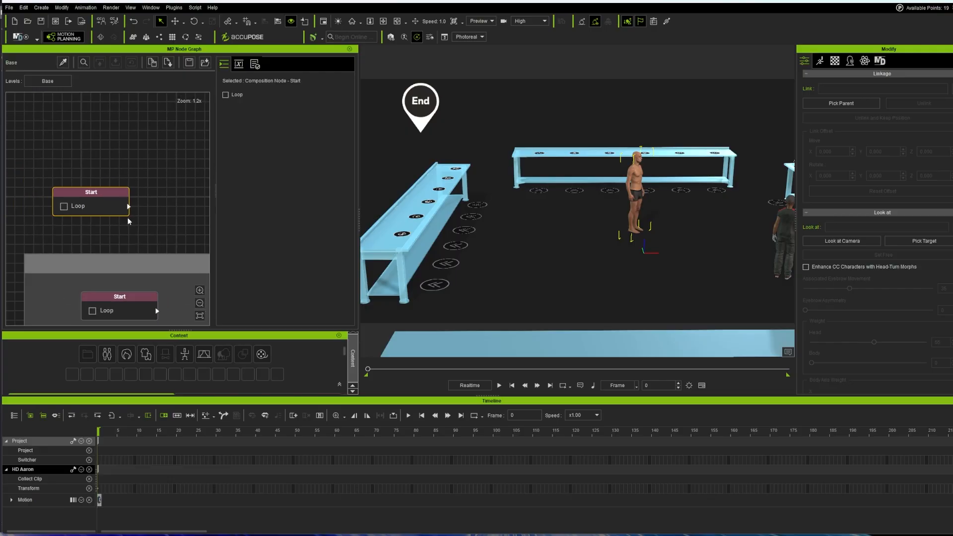
pyautogui.click(178, 192)
pyautogui.scroll(3, 146, 255)
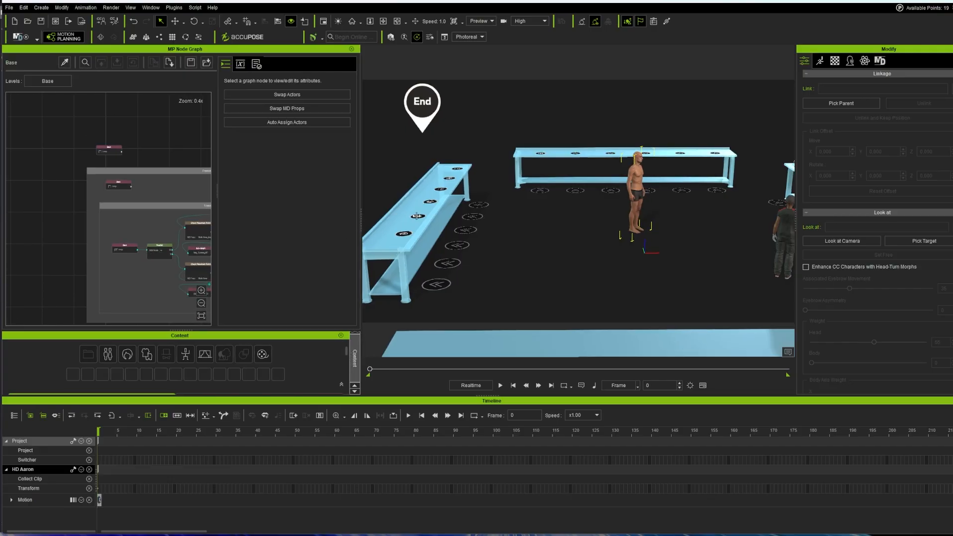
pyautogui.moveTo(357, 238); pyautogui.dragTo(509, 239)
# Step: Select the Check Placement Point node and pan and zoom across the Transfer Around_Multiple Workers nodes
pyautogui.click(205, 235)
pyautogui.moveTo(237, 144); pyautogui.dragTo(198, 144)
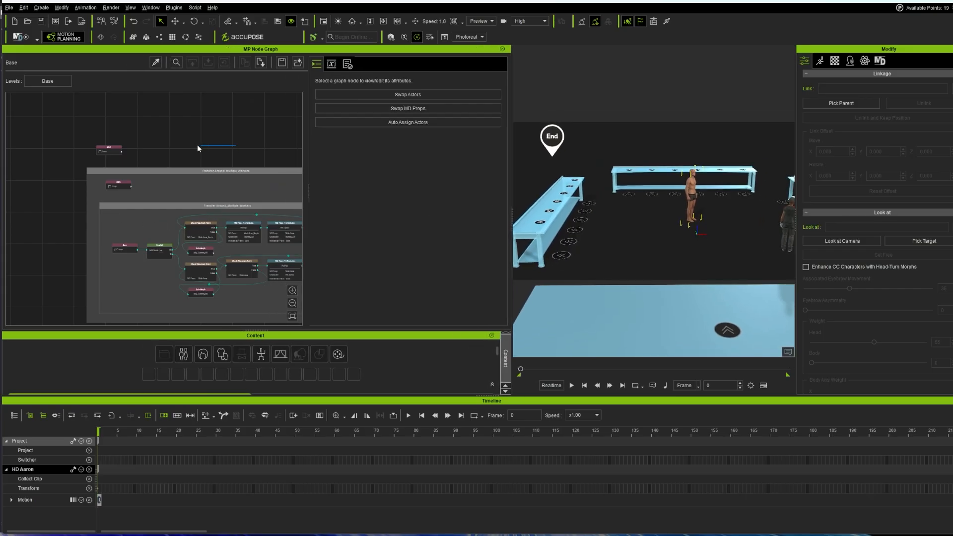
pyautogui.moveTo(218, 161); pyautogui.dragTo(133, 147, button='middle')
pyautogui.scroll(2, 70, 240)
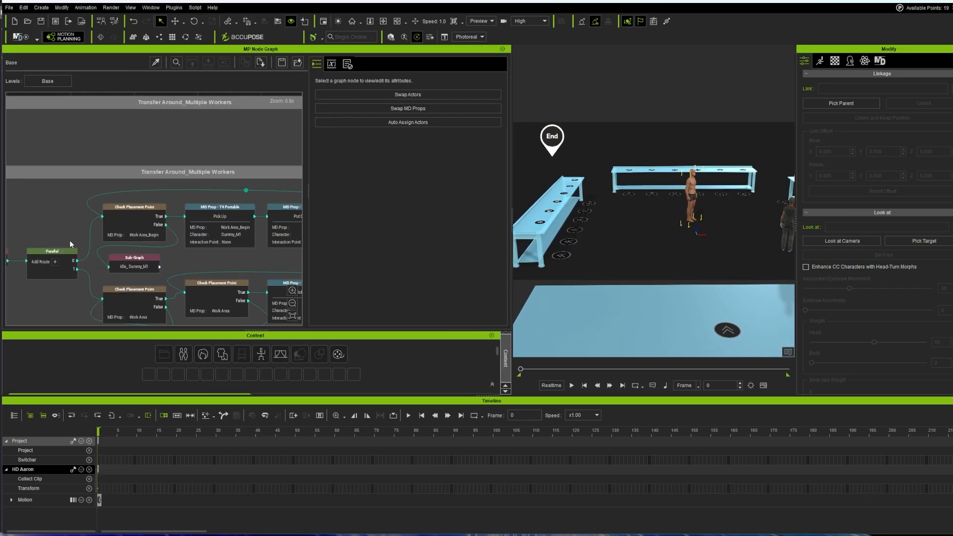
pyautogui.scroll(-3, 172, 196)
pyautogui.scroll(2, 66, 114)
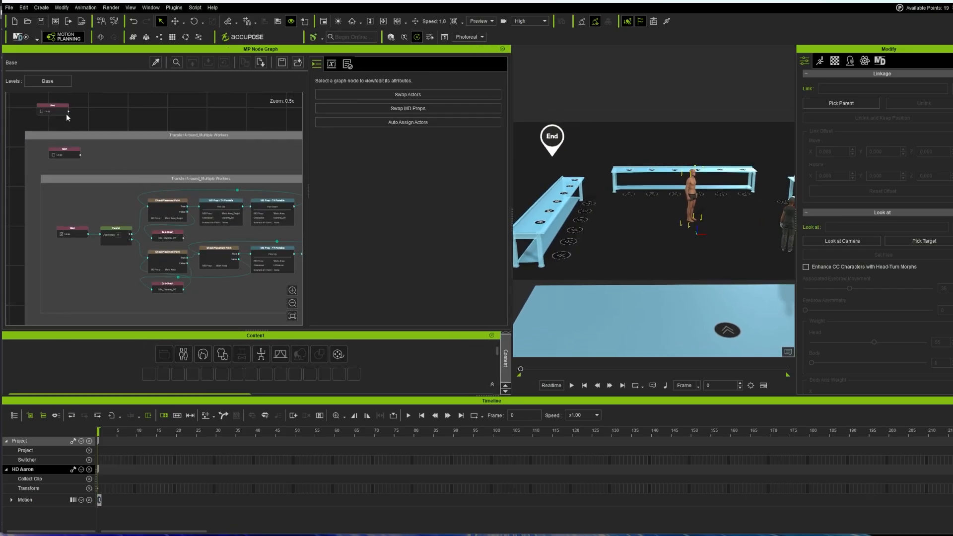
# Step: Play the motion-planning simulation with a wider 3D view, then stop it at frame 0
pyautogui.click(17, 40)
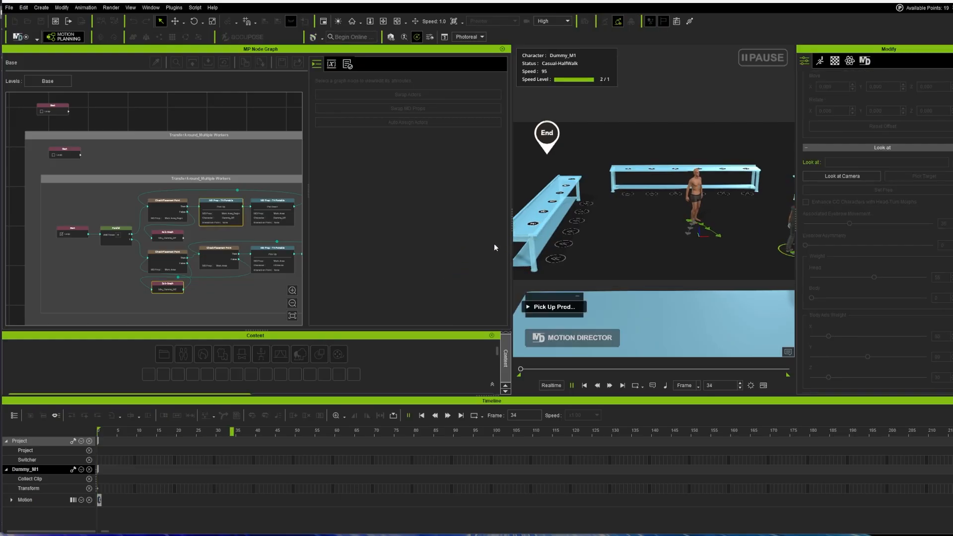
pyautogui.moveTo(511, 245); pyautogui.dragTo(323, 248)
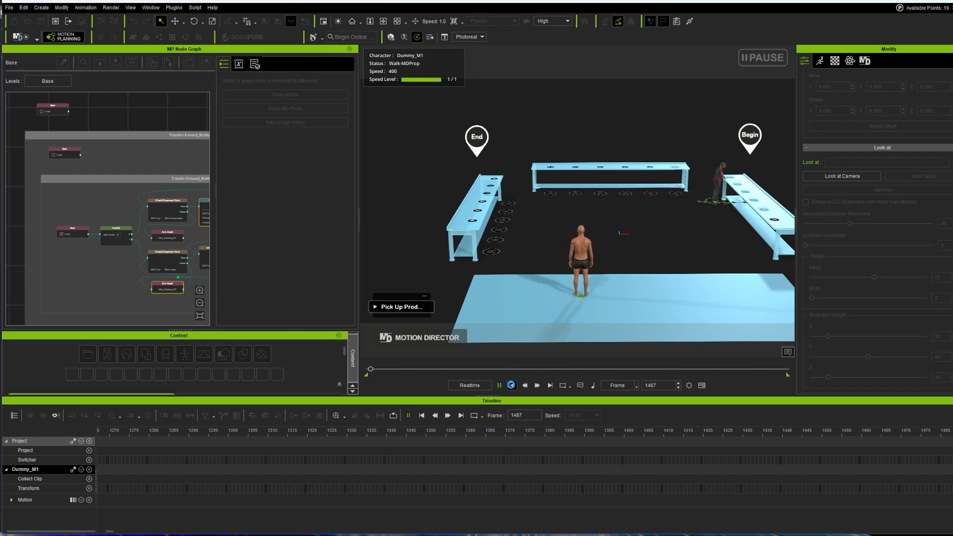
pyautogui.click(512, 385)
# Step: Shift the Work Area table slightly sideways with the Move gizmo
pyautogui.click(608, 193)
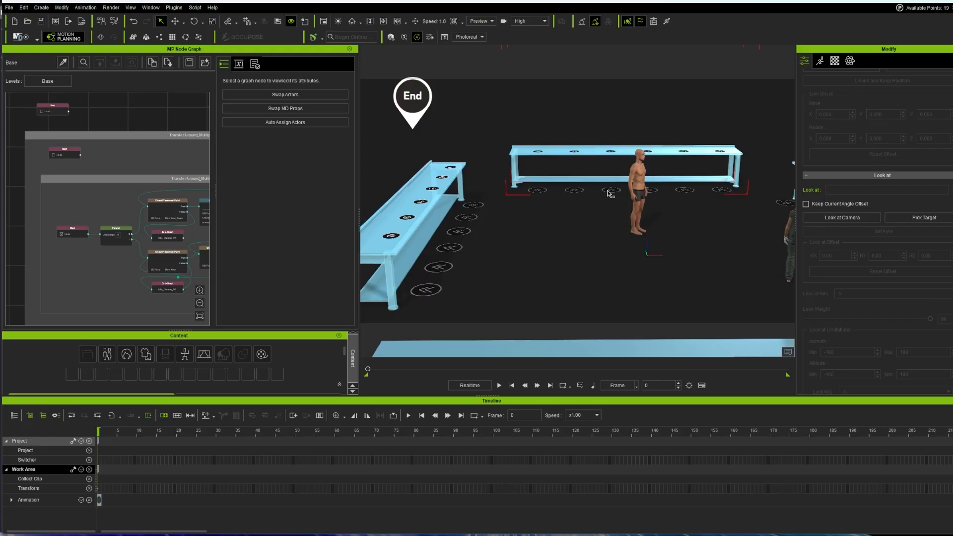
pyautogui.press('e')
pyautogui.press('w')
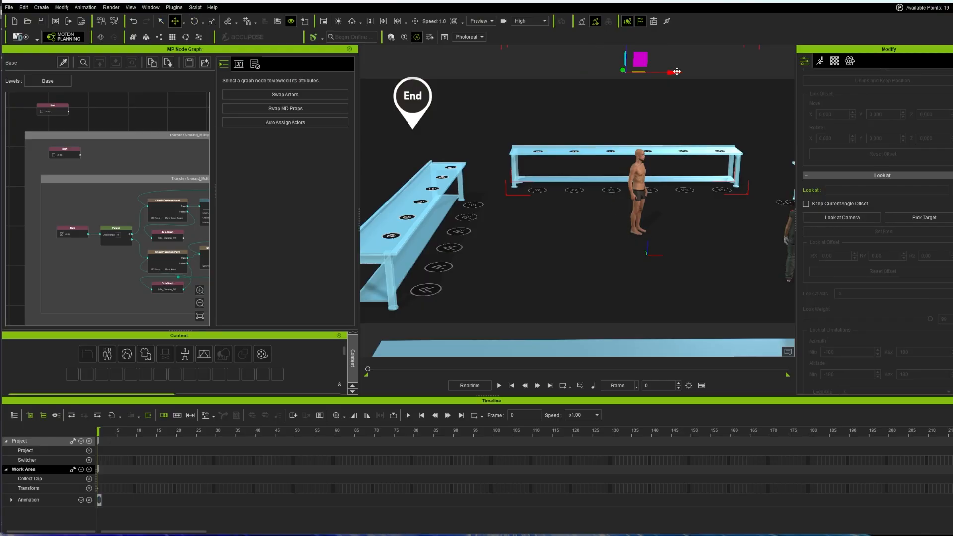
pyautogui.moveTo(673, 73); pyautogui.dragTo(690, 85)
# Step: Rotate the Work Area table around its vertical axis
pyautogui.scroll(-4, 604, 191)
pyautogui.press('e')
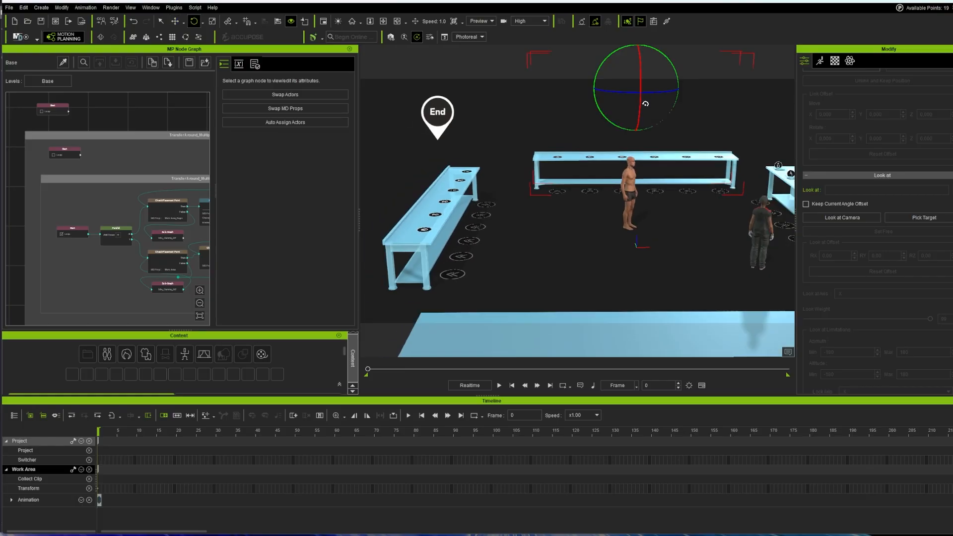
pyautogui.moveTo(630, 93); pyautogui.dragTo(611, 89)
pyautogui.press('w')
# Step: Rotate the Work Area_End table out of its corner and start the MD simulation
pyautogui.click(458, 216)
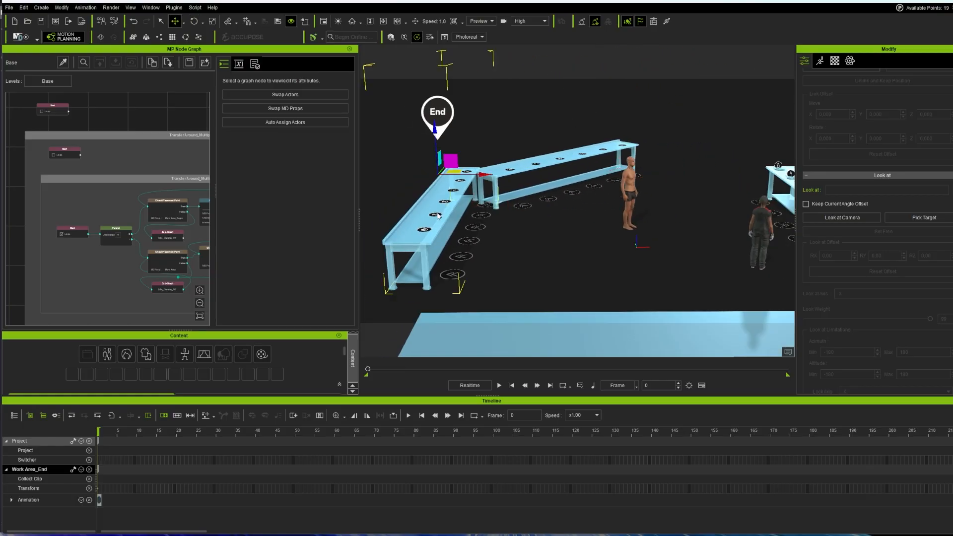
pyautogui.press('e')
pyautogui.moveTo(442, 186)
pyautogui.mouseDown()
pyautogui.moveTo(466, 176)
pyautogui.moveTo(440, 178)
pyautogui.mouseUp()
pyautogui.press('w')
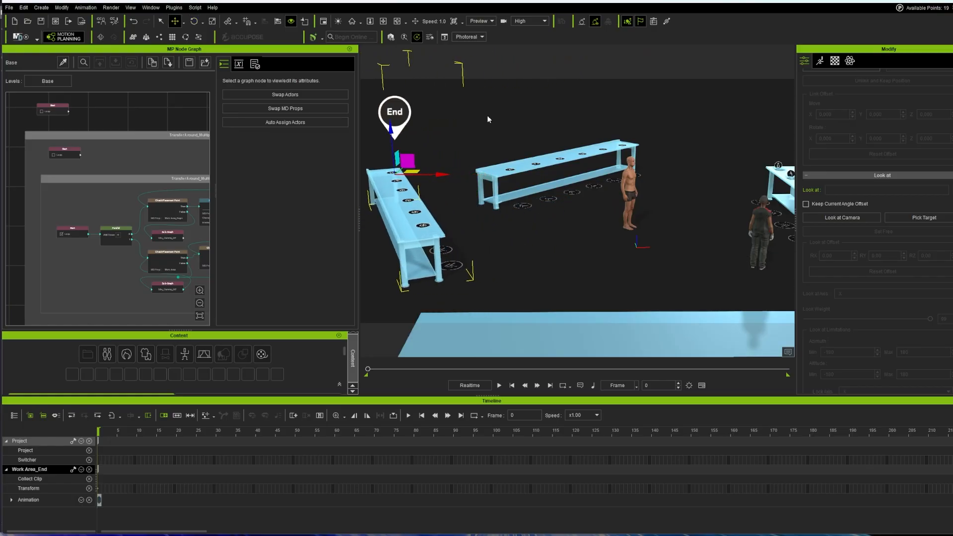
pyautogui.click(21, 37)
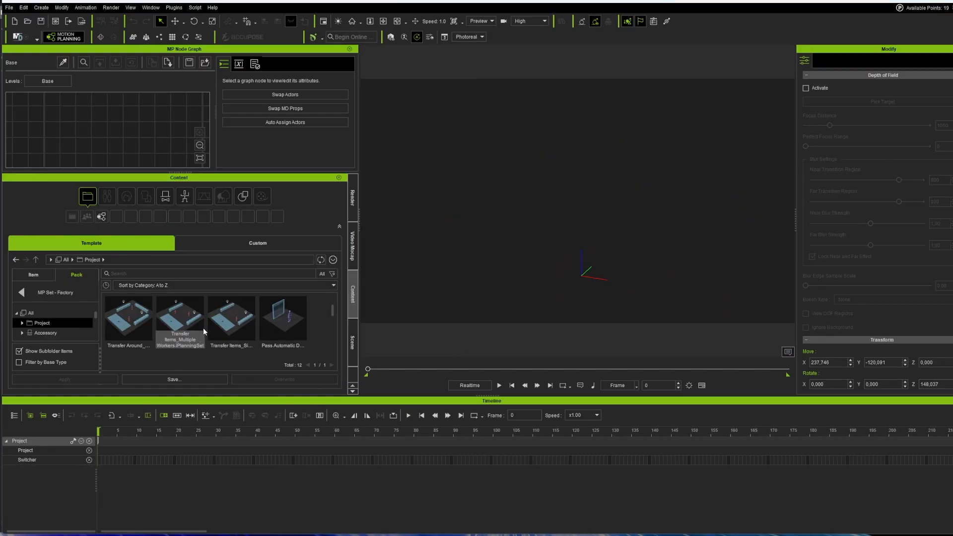
# Step: Load the 2_Production Floor template into the scene and randomize its actors
pyautogui.scroll(-3, 203, 332)
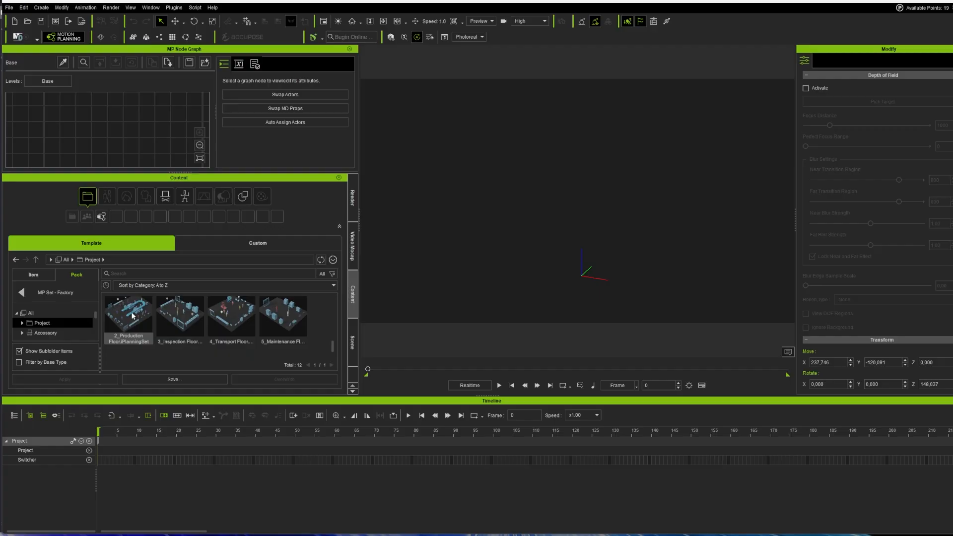
pyautogui.moveTo(132, 318); pyautogui.dragTo(558, 237)
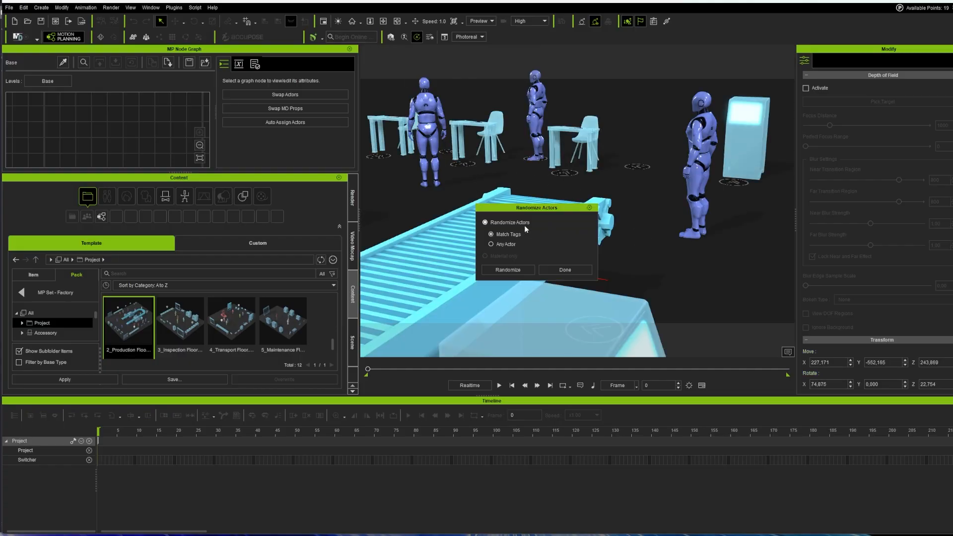
pyautogui.click(508, 271)
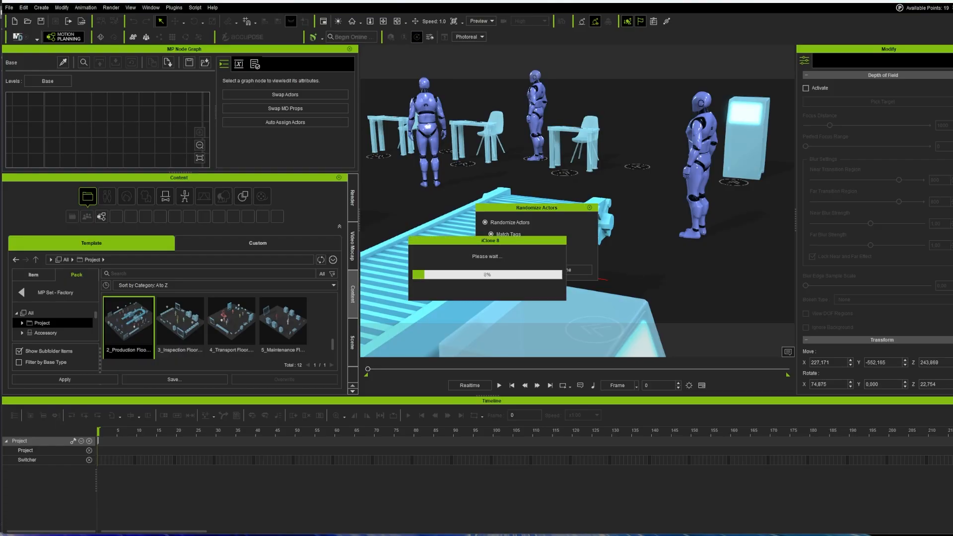
# Step: Review the randomized workers, keep whole-actor randomization rather than materials only, and confirm with Done
pyautogui.keyDown('alt'); pyautogui.moveTo(471, 198); pyautogui.dragTo(538, 197); pyautogui.keyUp('alt')
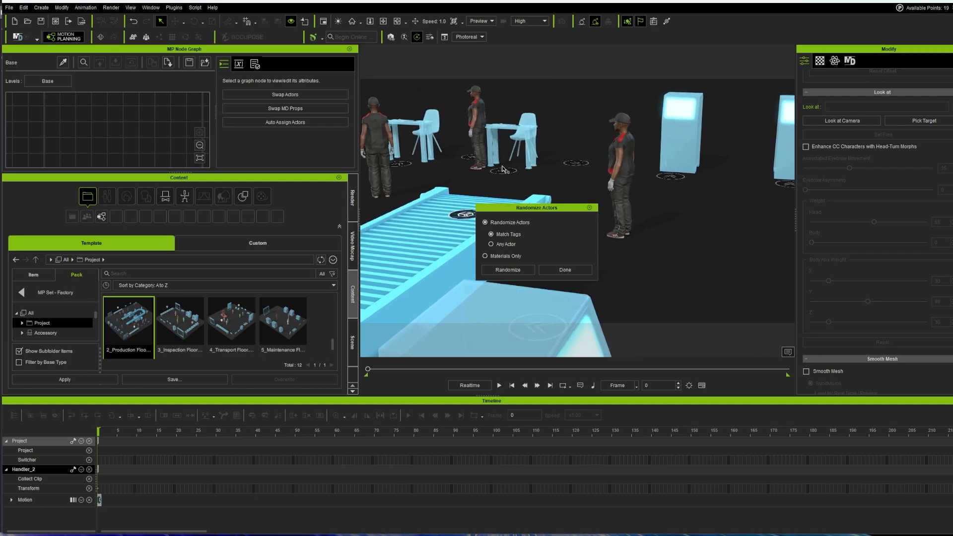
pyautogui.keyDown('alt'); pyautogui.moveTo(538, 198); pyautogui.dragTo(764, 276, button='middle'); pyautogui.keyUp('alt')
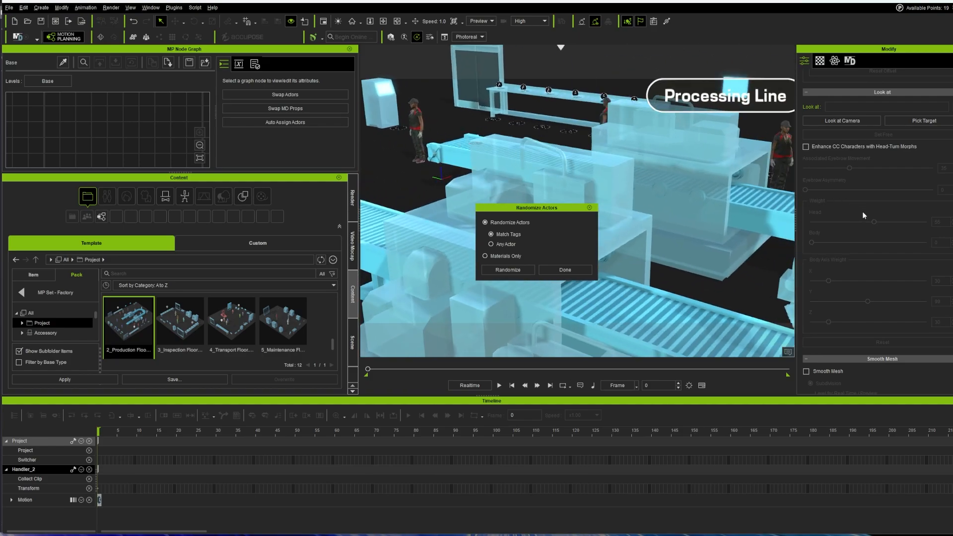
pyautogui.keyDown('alt'); pyautogui.moveTo(729, 211); pyautogui.dragTo(563, 119); pyautogui.keyUp('alt')
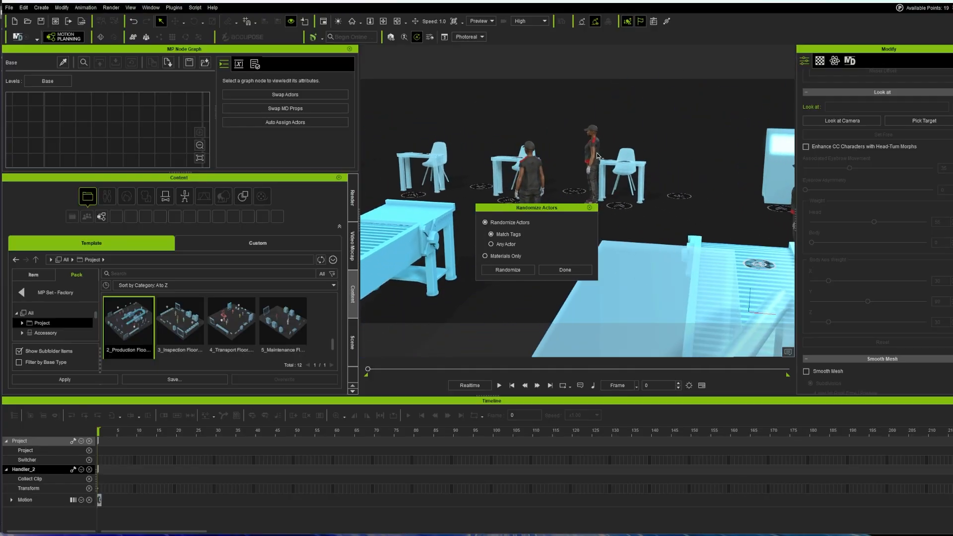
pyautogui.click(495, 256)
pyautogui.click(486, 223)
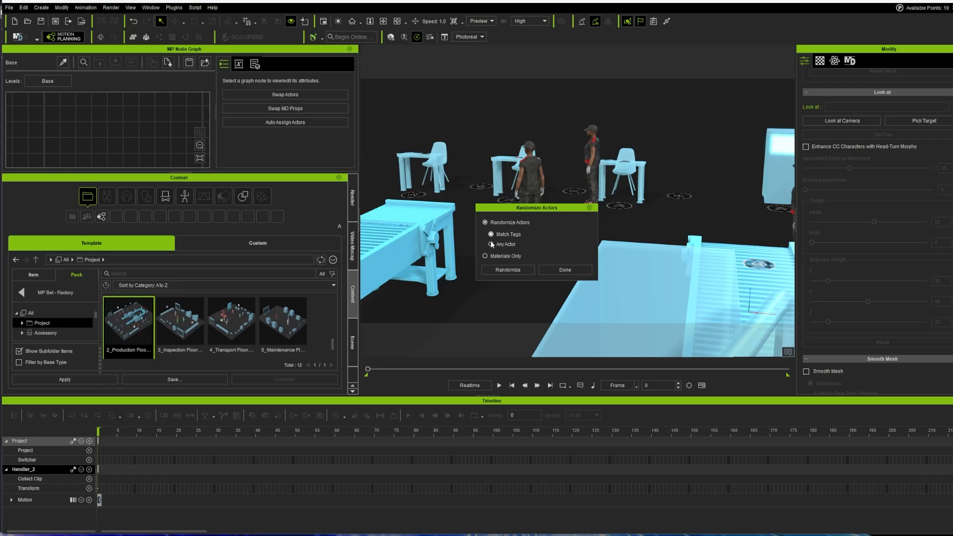
pyautogui.click(568, 270)
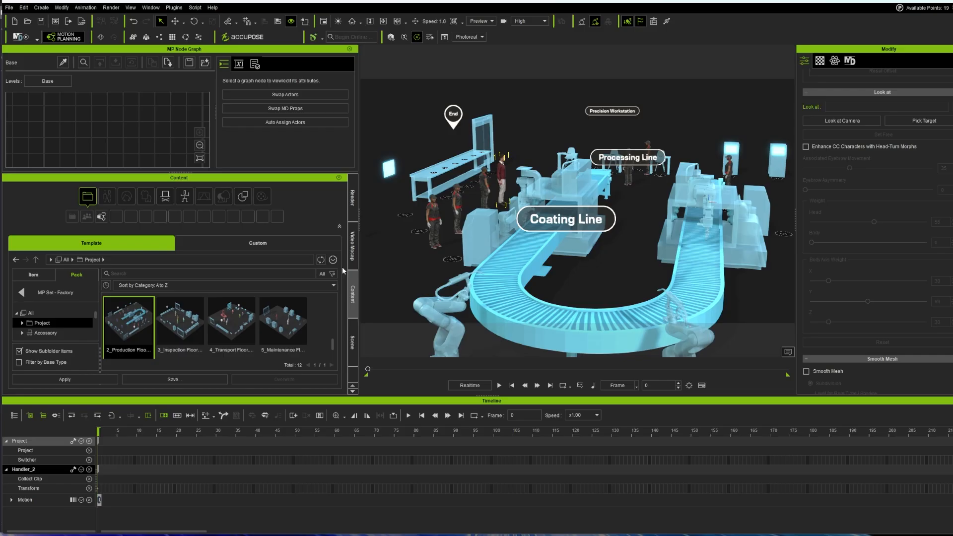
# Step: Bring the node groups into view and enlarge the docked MP Node Graph area
pyautogui.scroll(-5, 134, 149)
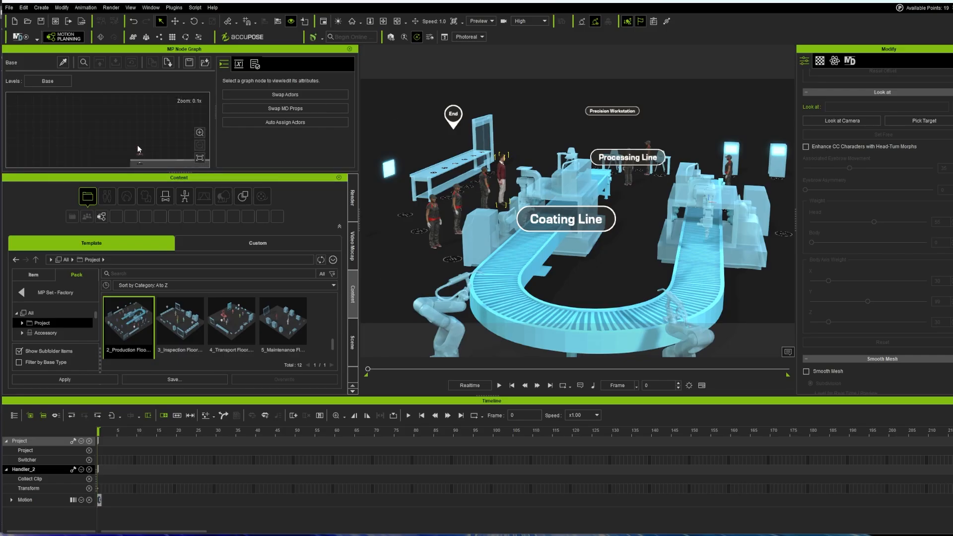
pyautogui.moveTo(158, 131); pyautogui.dragTo(97, 78, button='middle')
pyautogui.scroll(4, 120, 126)
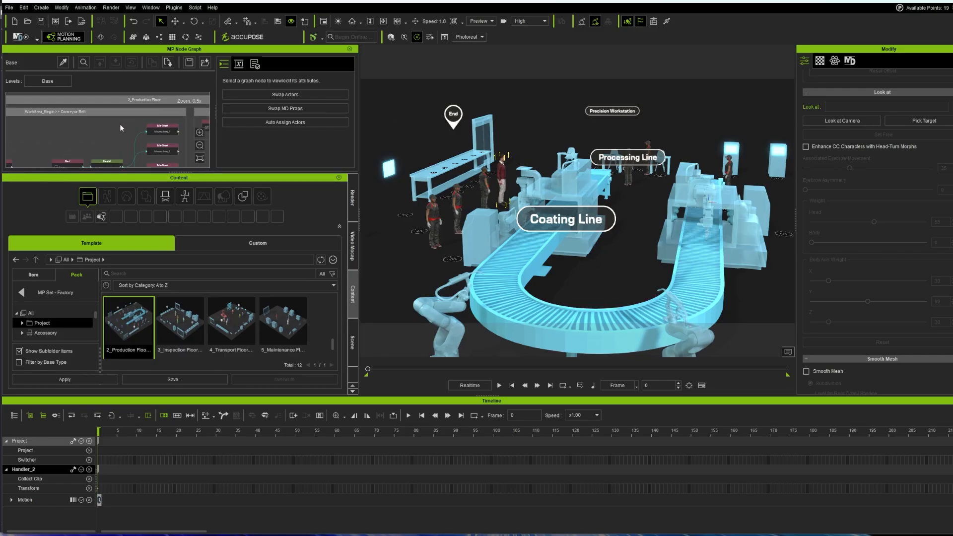
pyautogui.scroll(-4, 120, 126)
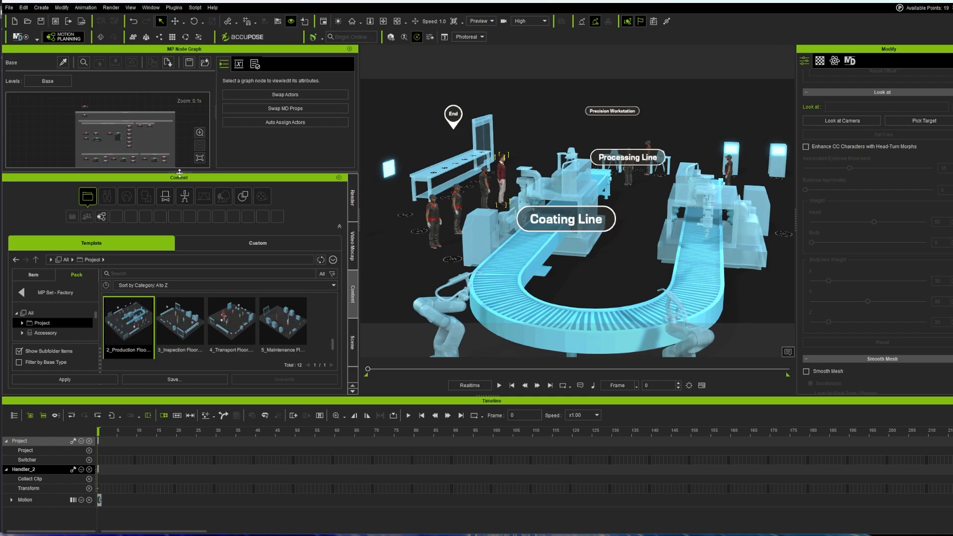
pyautogui.moveTo(179, 173); pyautogui.dragTo(171, 364)
pyautogui.scroll(4, 133, 164)
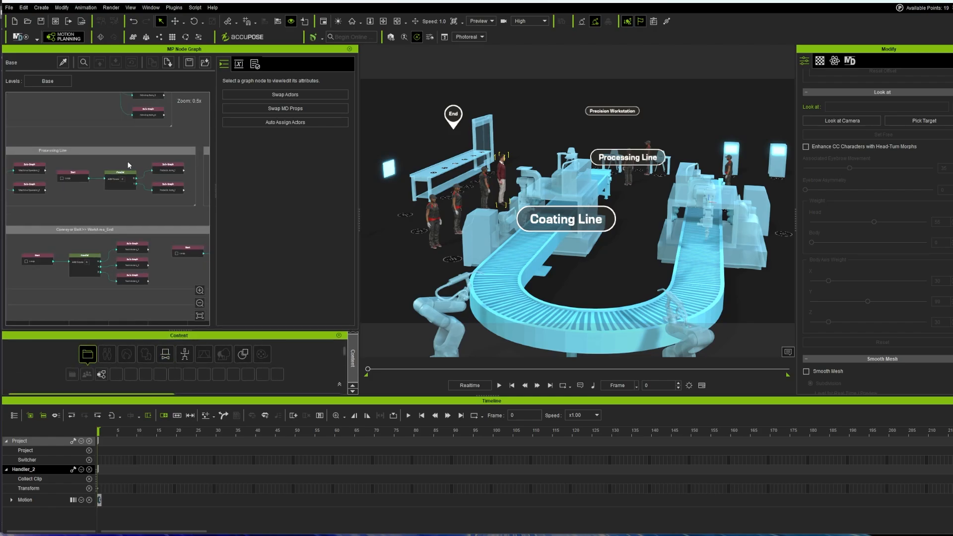
pyautogui.scroll(-4, 130, 162)
pyautogui.scroll(4, 118, 182)
pyautogui.scroll(-2, 118, 182)
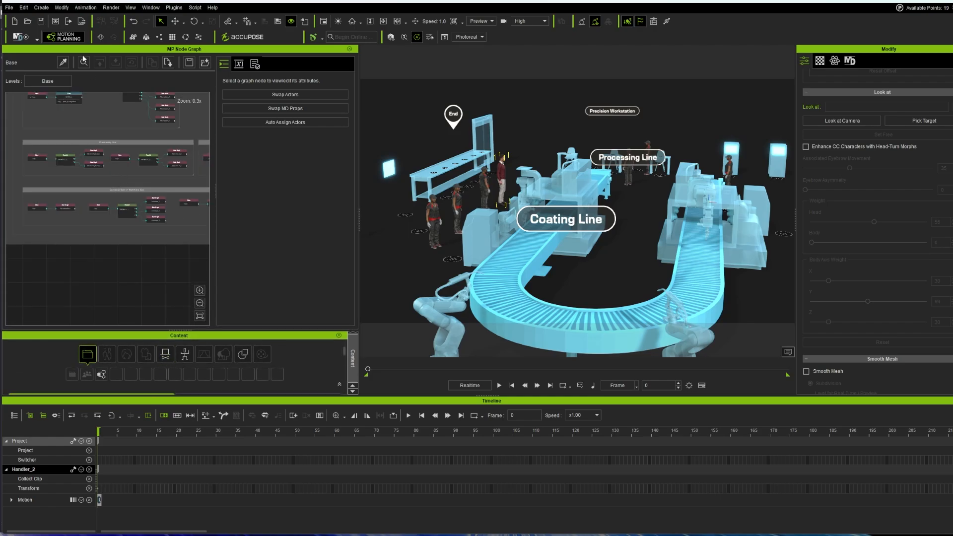
# Step: Float the MP Node Graph over the viewport and enlarge the window wider and taller
pyautogui.moveTo(83, 59); pyautogui.dragTo(393, 90)
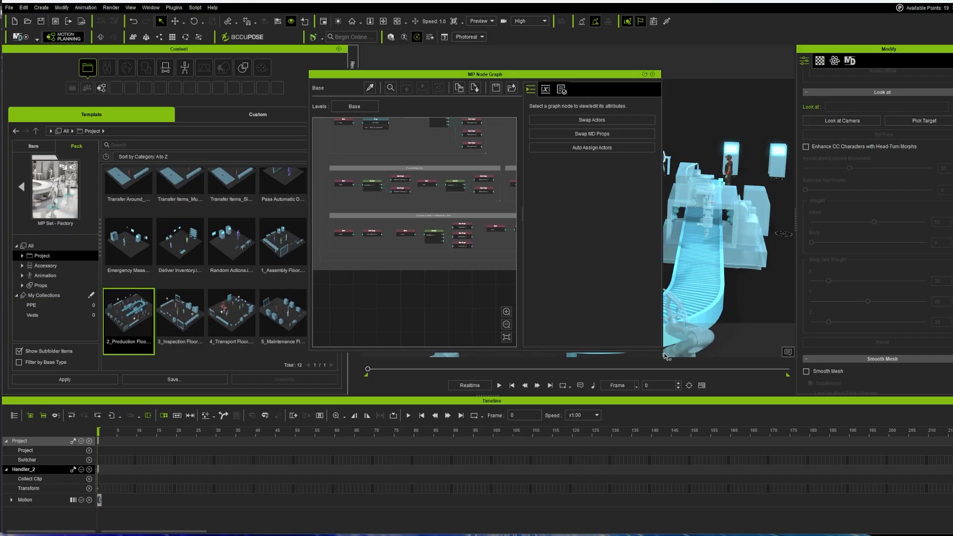
pyautogui.moveTo(663, 351); pyautogui.dragTo(937, 351)
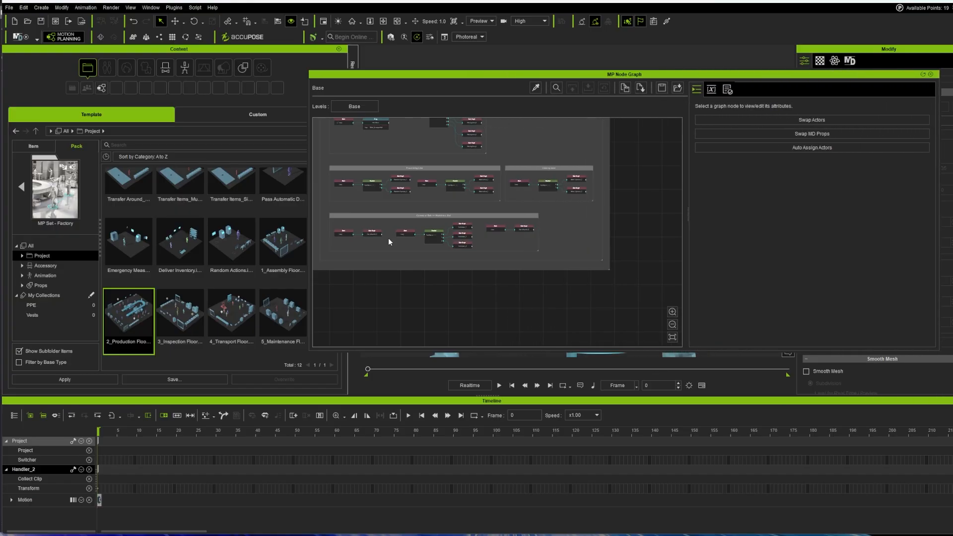
pyautogui.moveTo(309, 105); pyautogui.dragTo(73, 105)
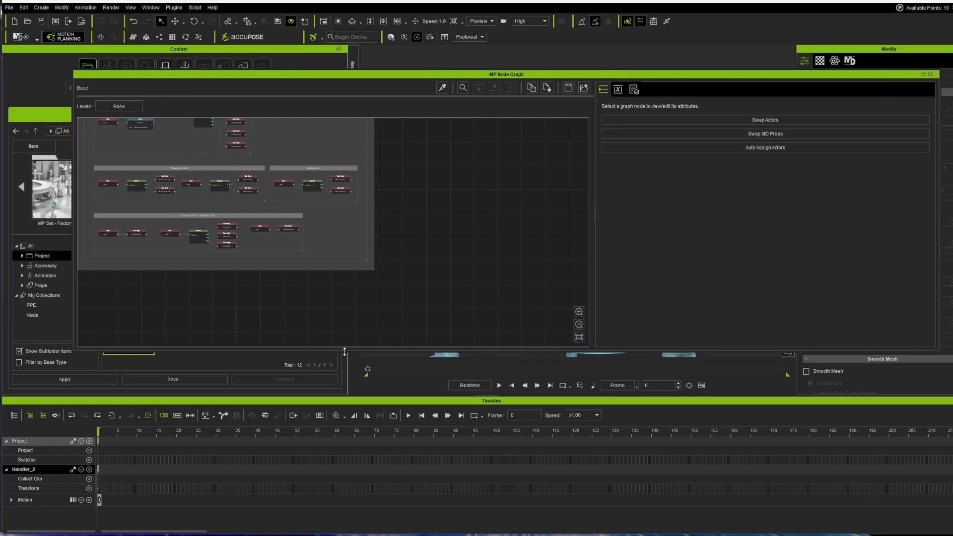
pyautogui.moveTo(346, 351); pyautogui.dragTo(351, 517)
# Step: Center the WorkArea_Begin >> Conveyor Belt group and its nodes in the graph
pyautogui.scroll(4, 218, 211)
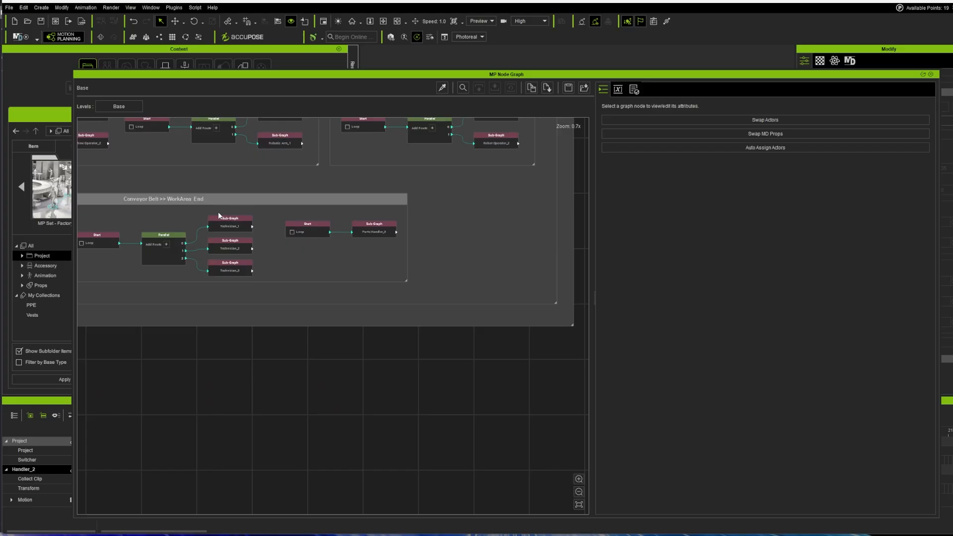
pyautogui.moveTo(255, 392); pyautogui.dragTo(500, 519, button='middle')
pyautogui.scroll(4, 291, 163)
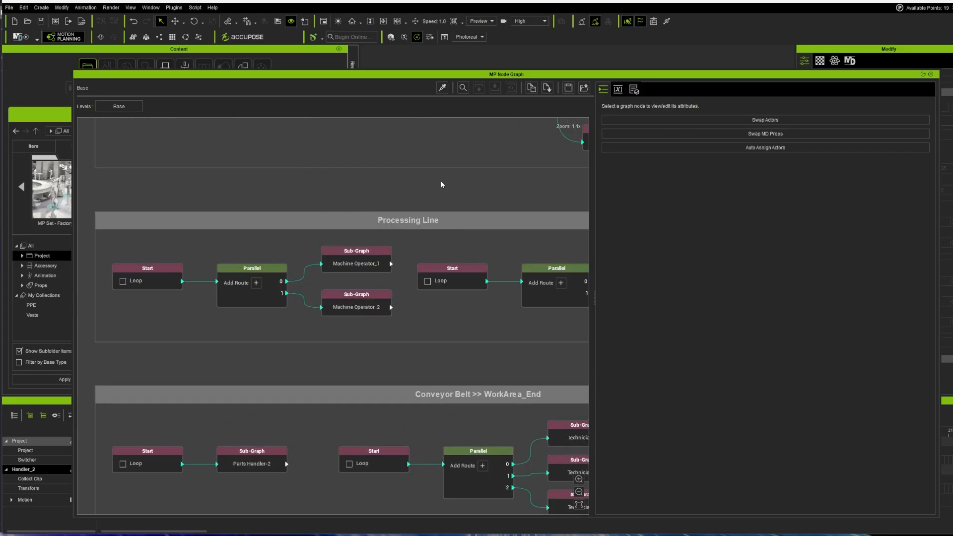
pyautogui.moveTo(425, 189); pyautogui.dragTo(382, 205, button='middle')
pyautogui.moveTo(443, 181); pyautogui.dragTo(323, 291, button='middle')
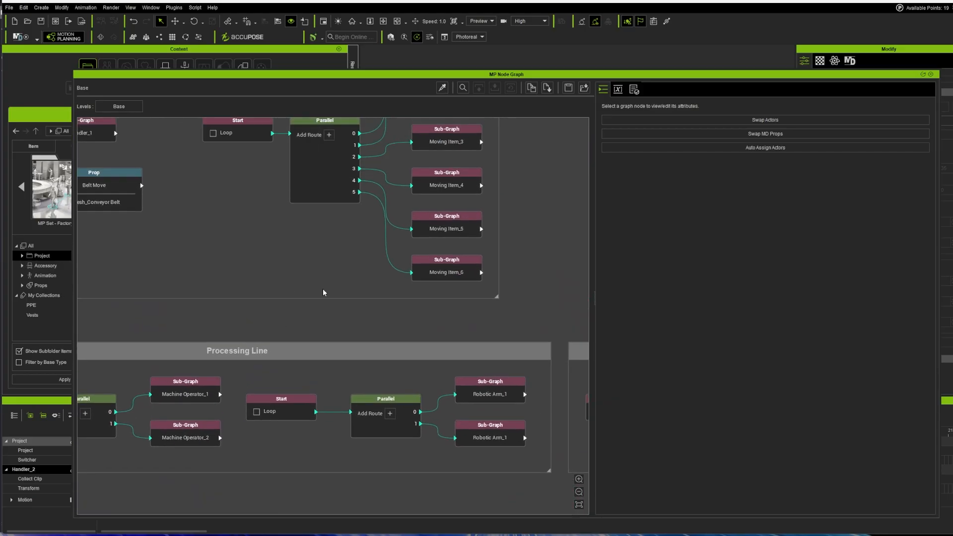
pyautogui.moveTo(342, 243); pyautogui.dragTo(385, 412, button='middle')
pyautogui.moveTo(280, 248); pyautogui.dragTo(375, 290, button='middle')
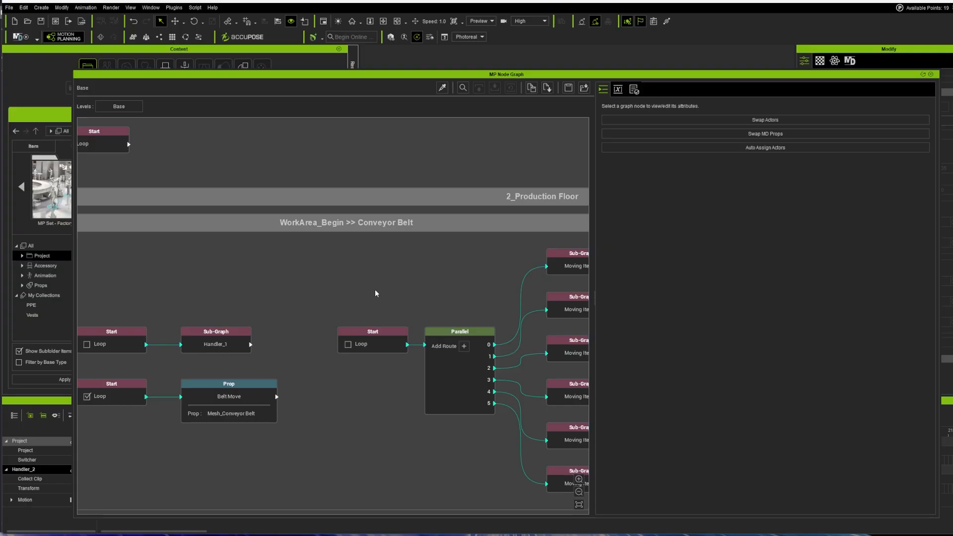
pyautogui.scroll(-3, 367, 308)
pyautogui.scroll(3, 335, 324)
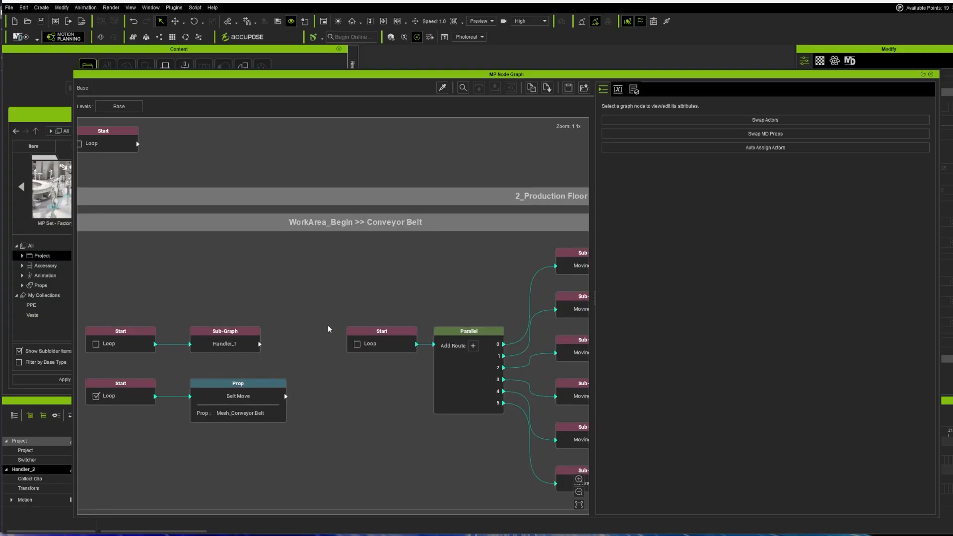
pyautogui.moveTo(403, 295); pyautogui.dragTo(408, 238, button='middle')
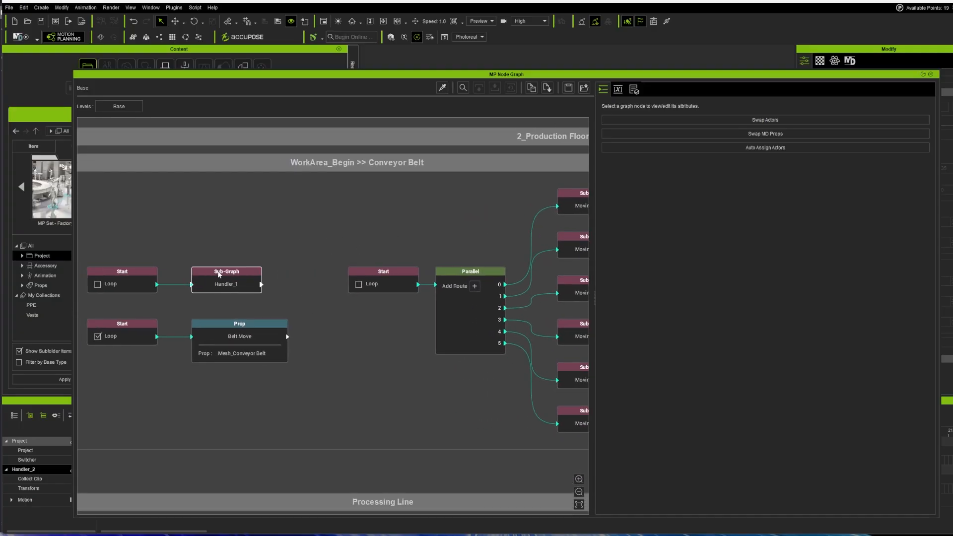
pyautogui.click(218, 275)
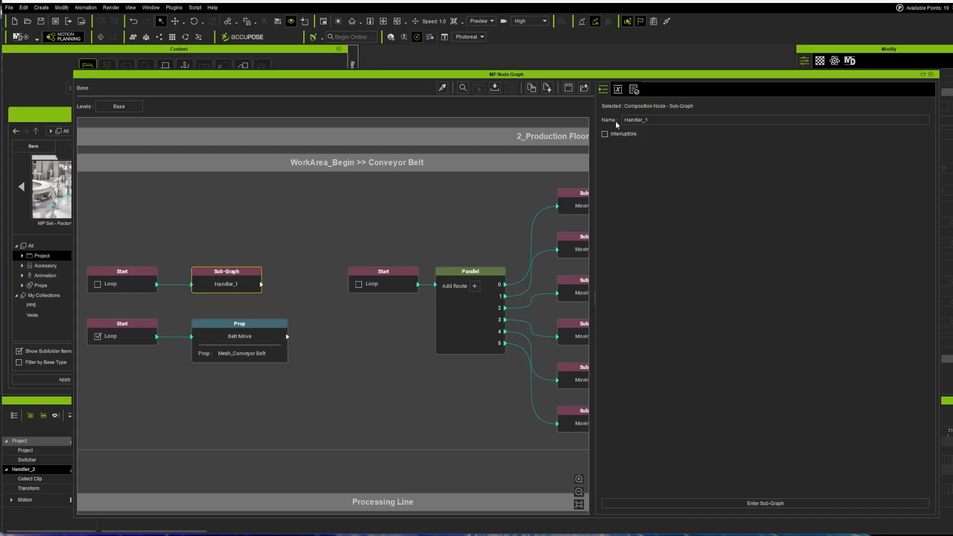
pyautogui.click(264, 328)
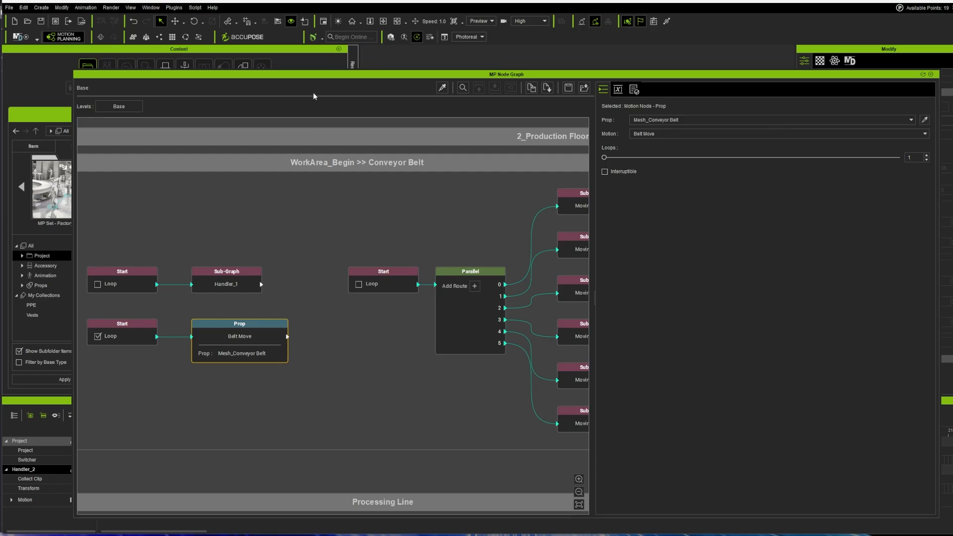
pyautogui.moveTo(300, 75); pyautogui.dragTo(389, 87)
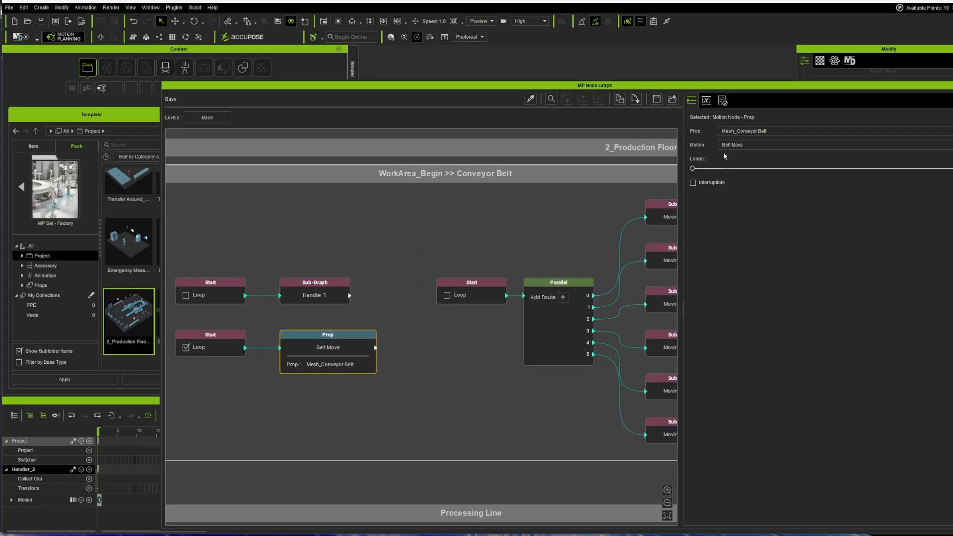
pyautogui.click(759, 147)
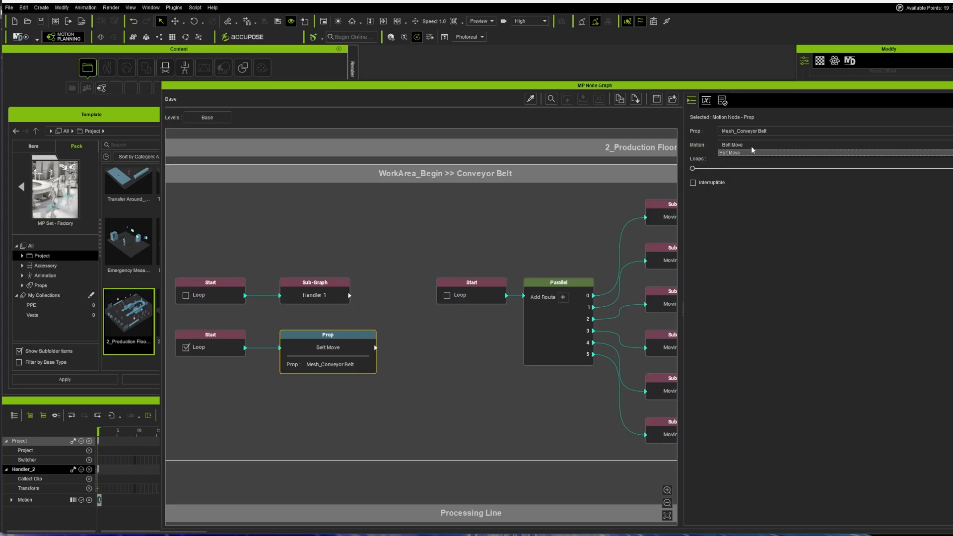
pyautogui.click(448, 361)
pyautogui.moveTo(436, 386); pyautogui.dragTo(178, 327, button='middle')
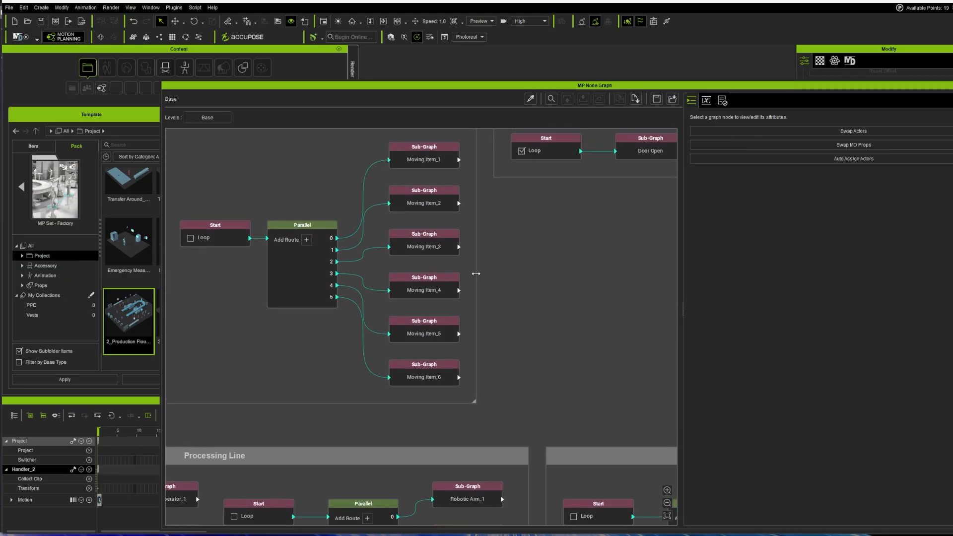
pyautogui.moveTo(536, 245); pyautogui.dragTo(475, 347, button='middle')
# Step: Open the Moving Item_1 sub-graph and inspect the Move On Belt prop node's settings
pyautogui.doubleClick(368, 253)
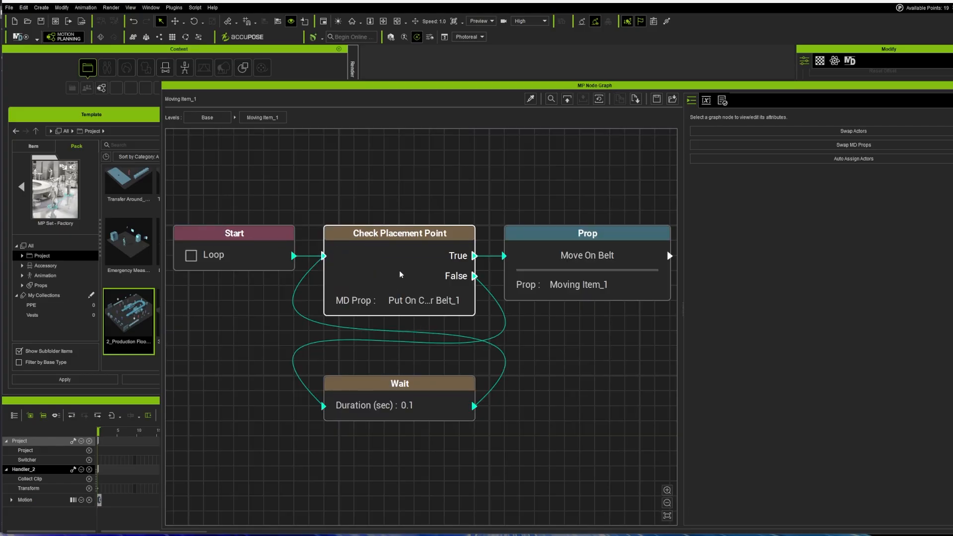
pyautogui.scroll(-1, 563, 279)
pyautogui.click(558, 235)
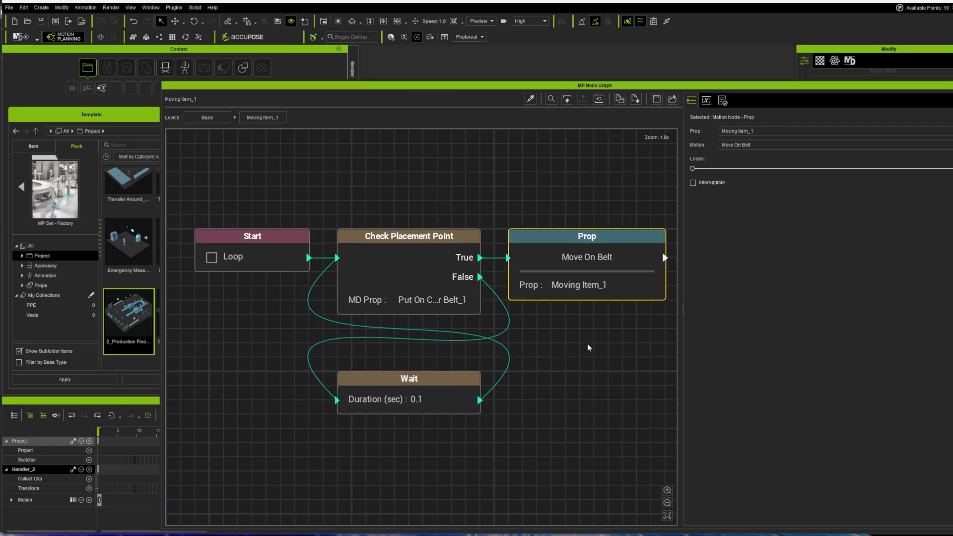
pyautogui.scroll(1, 335, 200)
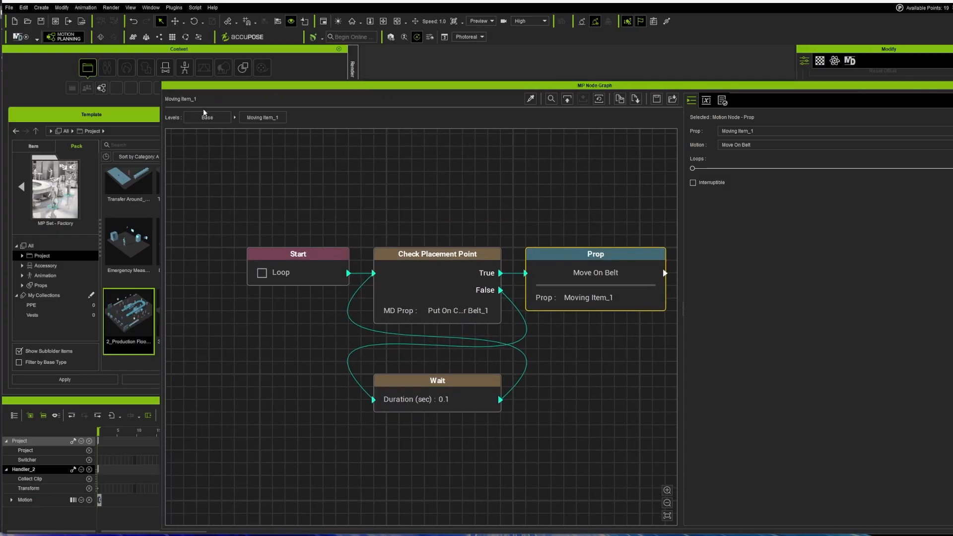
# Step: Return to the Base level and view the Processing Line, Robotic Arm and Conveyor Belt >> WorkArea_End groups
pyautogui.click(214, 121)
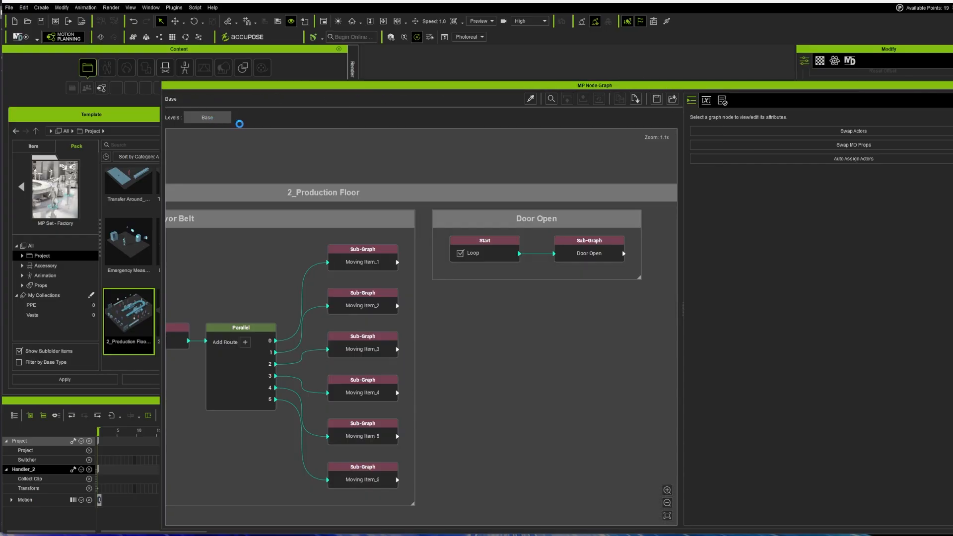
pyautogui.scroll(-6, 442, 389)
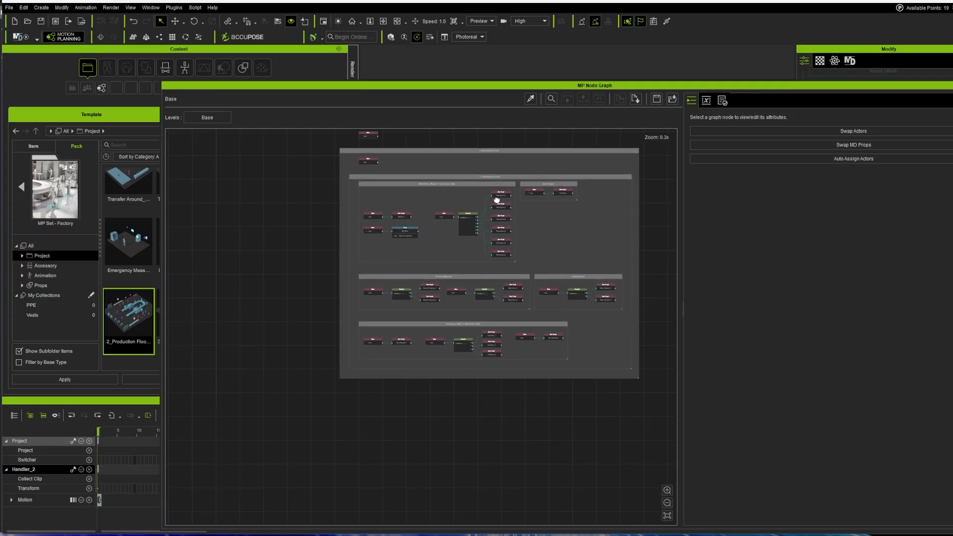
pyautogui.scroll(4, 463, 248)
pyautogui.scroll(2, 463, 248)
pyautogui.moveTo(467, 412); pyautogui.dragTo(479, 233, button='middle')
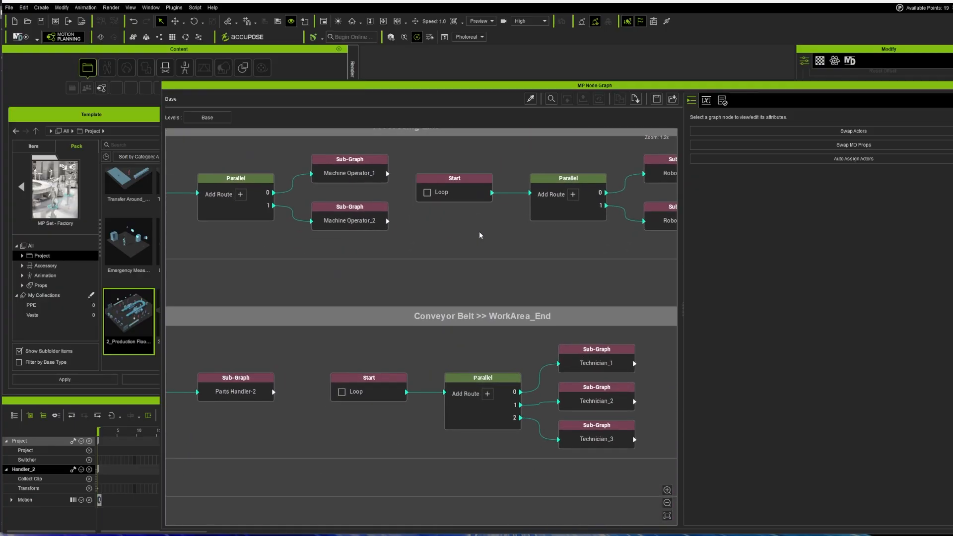
pyautogui.moveTo(396, 231)
pyautogui.mouseDown(button='middle')
pyautogui.moveTo(505, 353)
pyautogui.moveTo(271, 389)
pyautogui.mouseUp(button='middle')
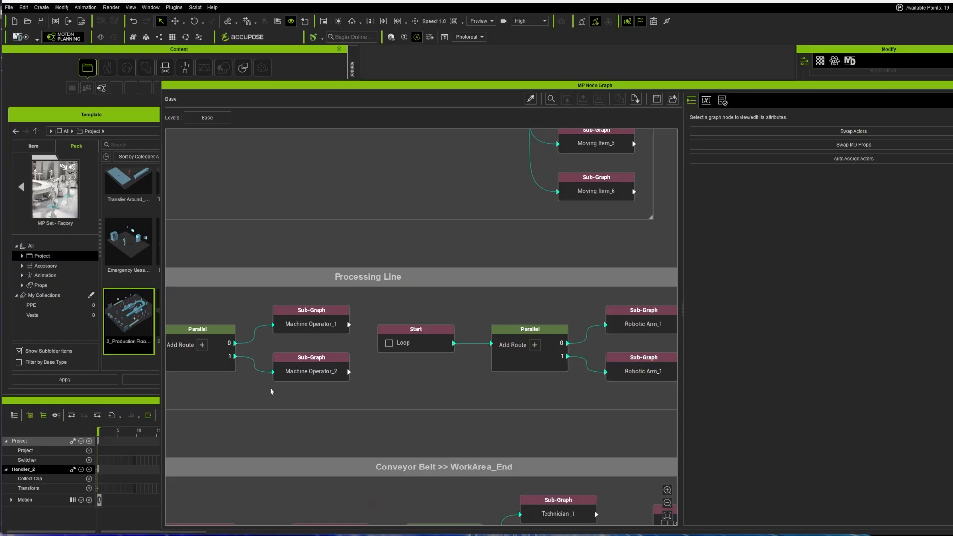
pyautogui.moveTo(511, 371); pyautogui.dragTo(318, 356, button='middle')
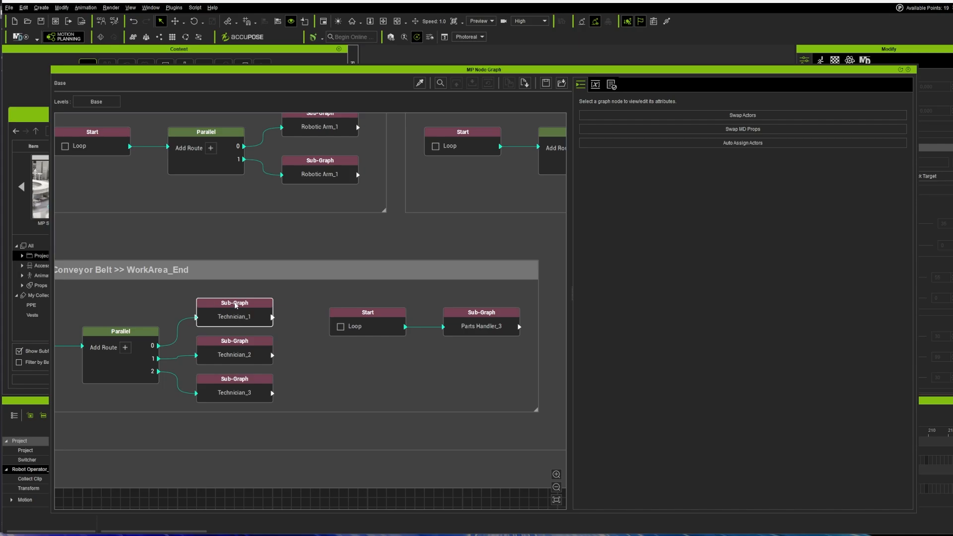
# Step: Open the Technician_1 sub-graph and select its Pull & Sit in Chair node
pyautogui.doubleClick(248, 308)
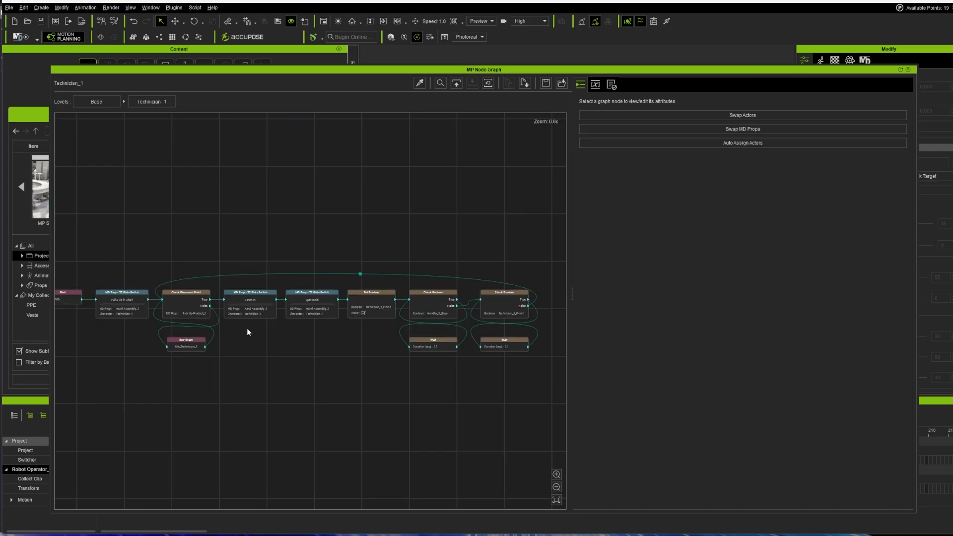
pyautogui.scroll(2, 256, 330)
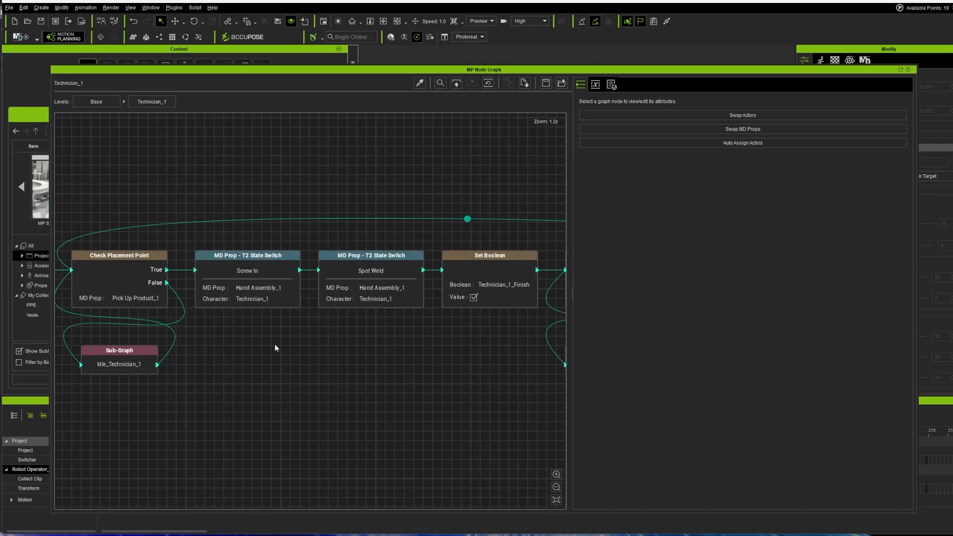
pyautogui.moveTo(275, 344); pyautogui.dragTo(516, 361, button='middle')
pyautogui.click(291, 262)
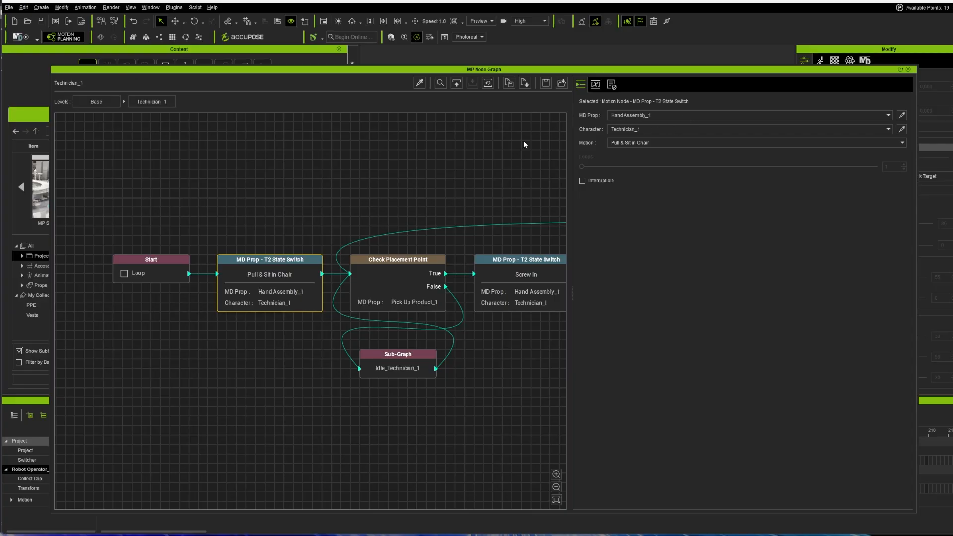
pyautogui.moveTo(353, 72)
pyautogui.mouseDown()
pyautogui.moveTo(761, 267)
pyautogui.moveTo(302, 80)
pyautogui.moveTo(361, 66)
pyautogui.mouseUp()
# Step: Check the node's MD Prop, Character and Motion lists, keeping Hand Assembly_1, Technician_1 and Pull & Sit in Chair
pyautogui.click(756, 107)
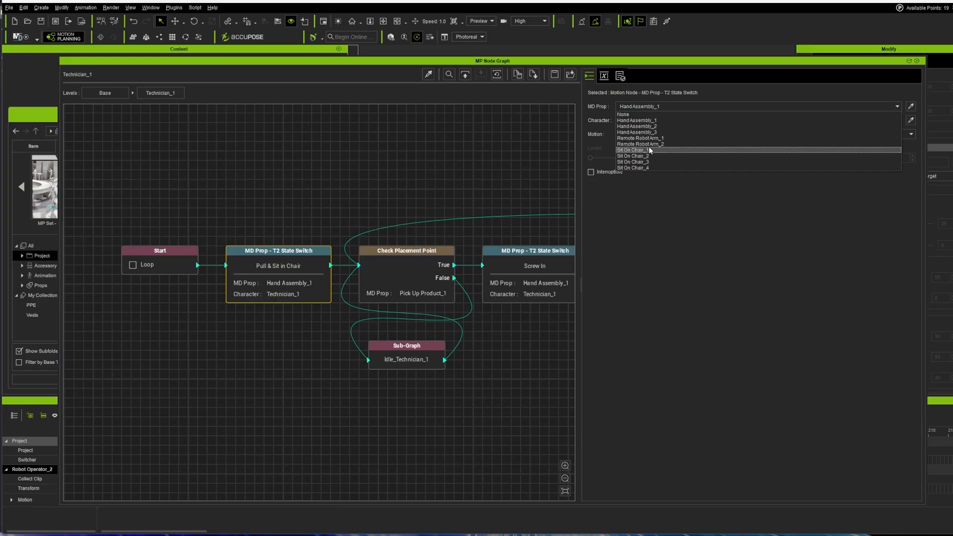
pyautogui.click(656, 224)
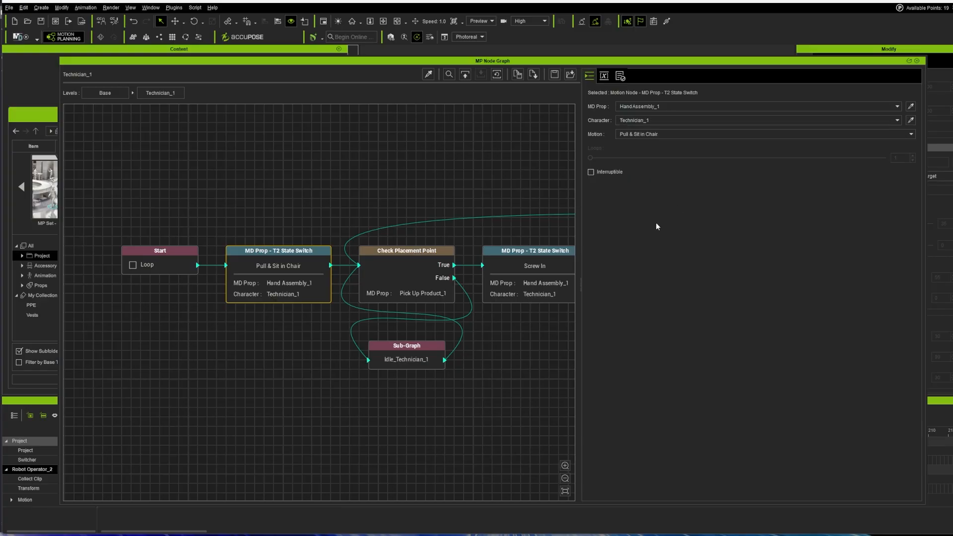
pyautogui.click(692, 121)
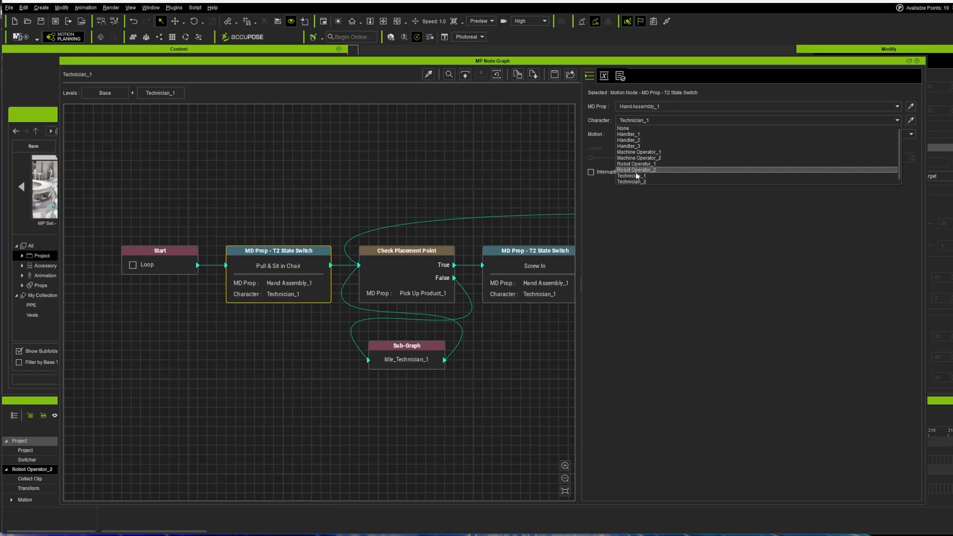
pyautogui.click(690, 260)
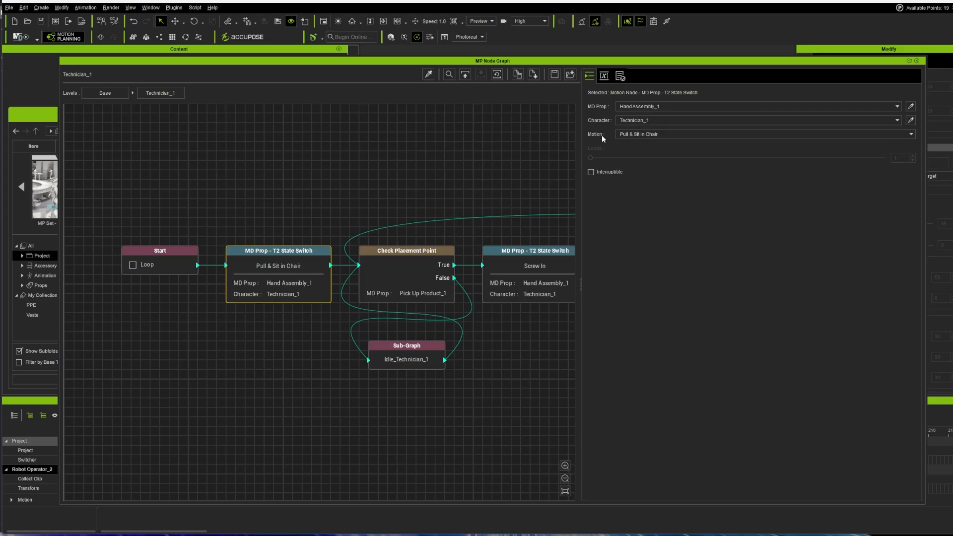
pyautogui.click(672, 135)
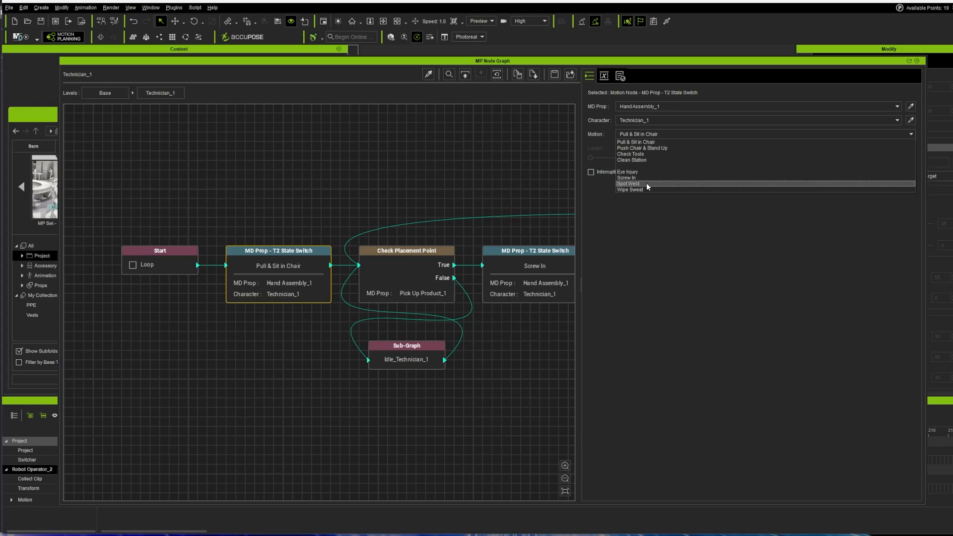
pyautogui.click(667, 292)
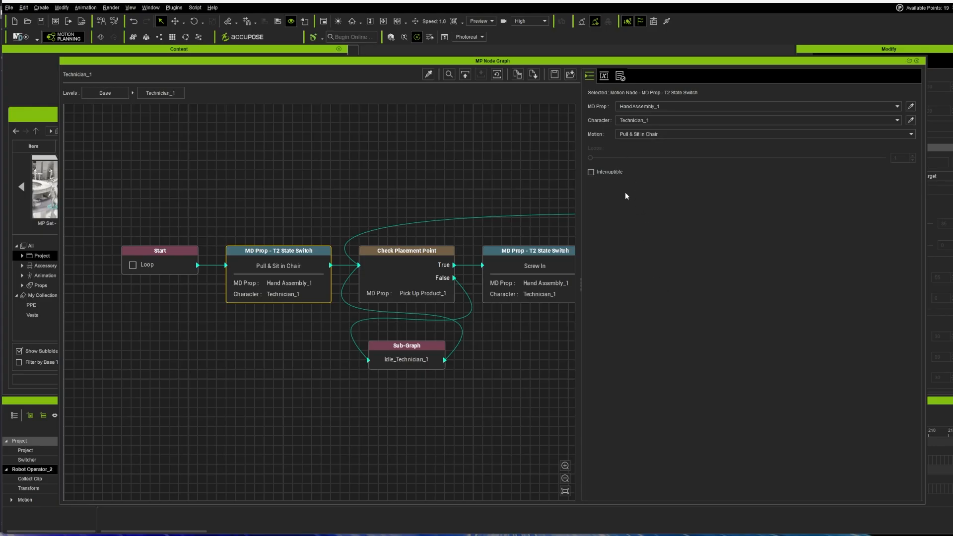
# Step: Make the Pull & Sit in Chair motion interruptible and shift the graph window up and right
pyautogui.click(591, 172)
pyautogui.moveTo(682, 60); pyautogui.dragTo(701, 35)
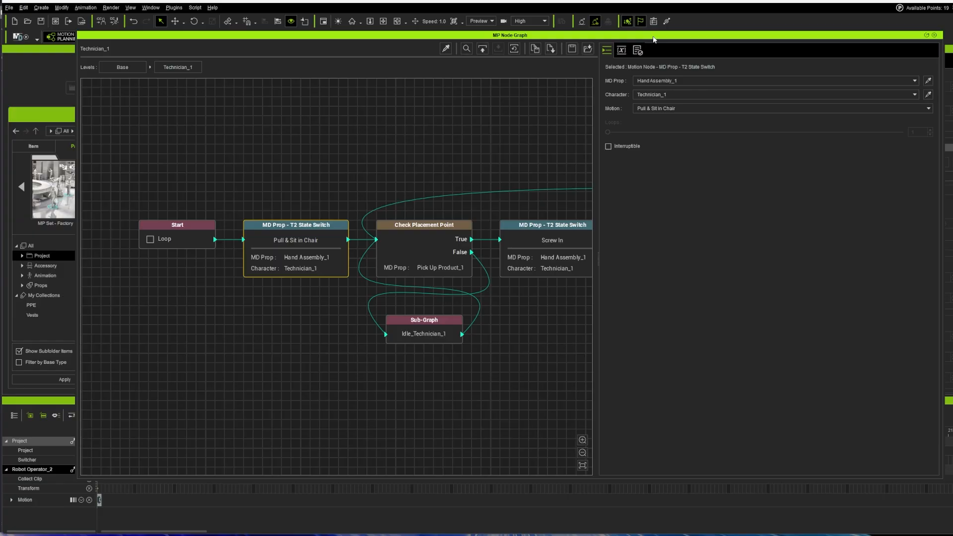
pyautogui.moveTo(645, 35); pyautogui.dragTo(691, 34)
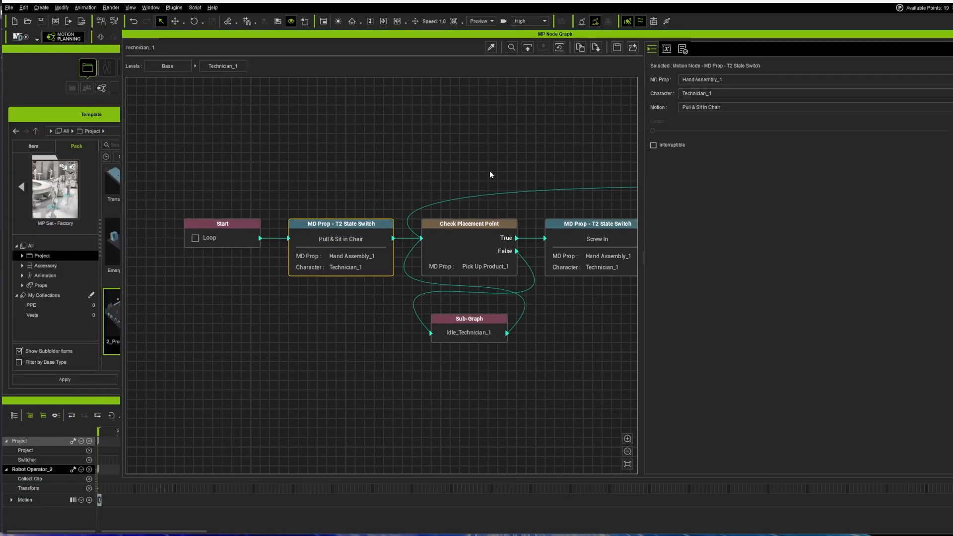
# Step: Zoom out of the Technician_1 sub-graph, clear the selection and return to the Base level
pyautogui.scroll(-6, 412, 269)
pyautogui.scroll(-4, 427, 288)
pyautogui.scroll(7, 449, 312)
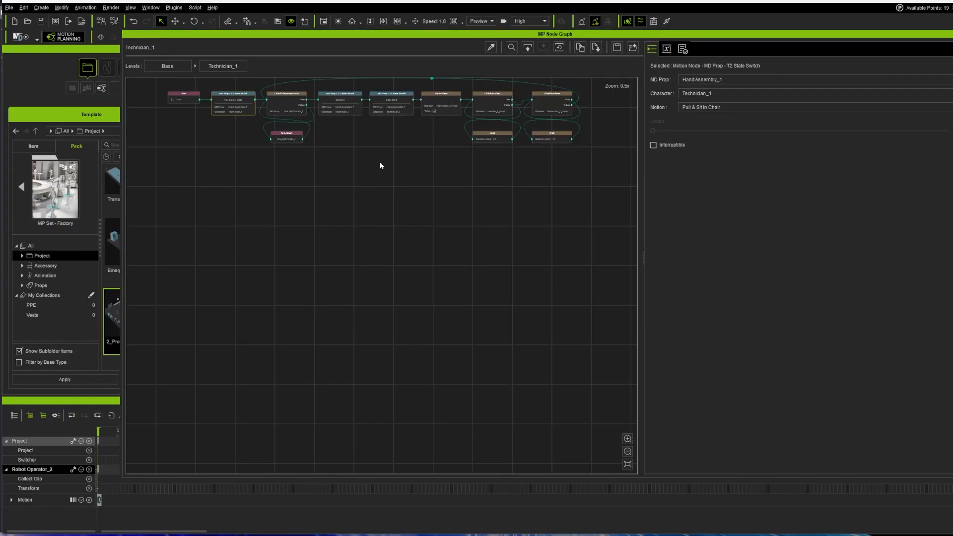
pyautogui.moveTo(385, 172); pyautogui.dragTo(399, 317, button='middle')
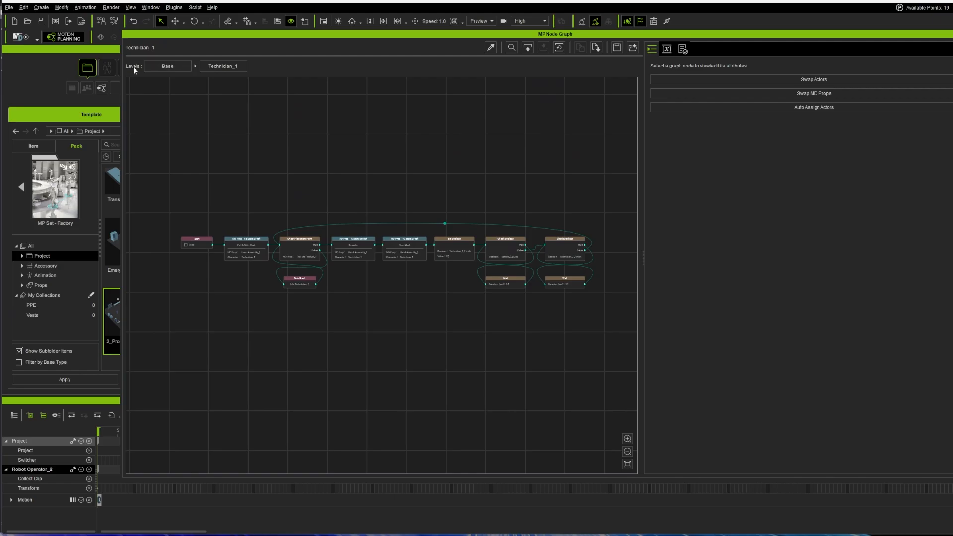
pyautogui.click(171, 67)
pyautogui.scroll(-3, 420, 279)
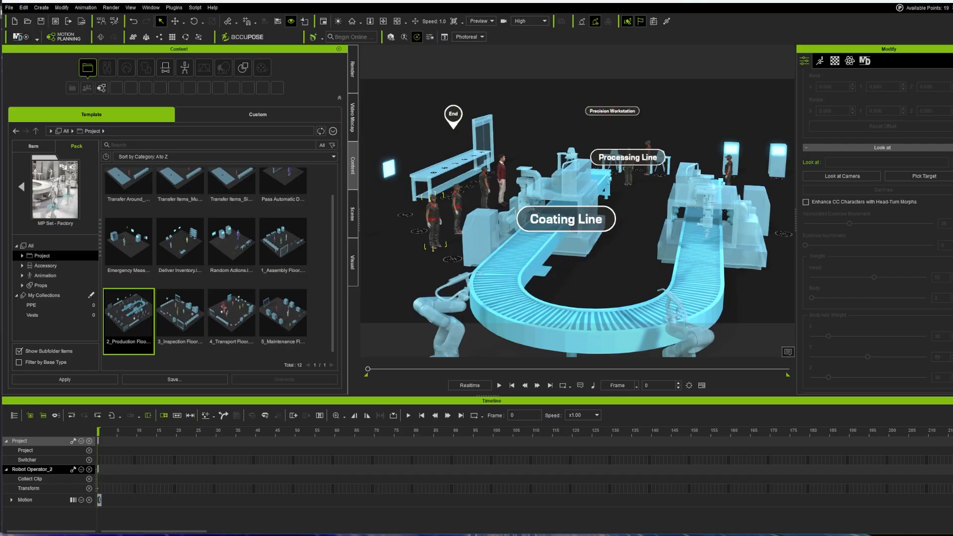
# Step: Play the Production Floor simulation in MD mode with a wider, taller 3D viewport
pyautogui.press('space')
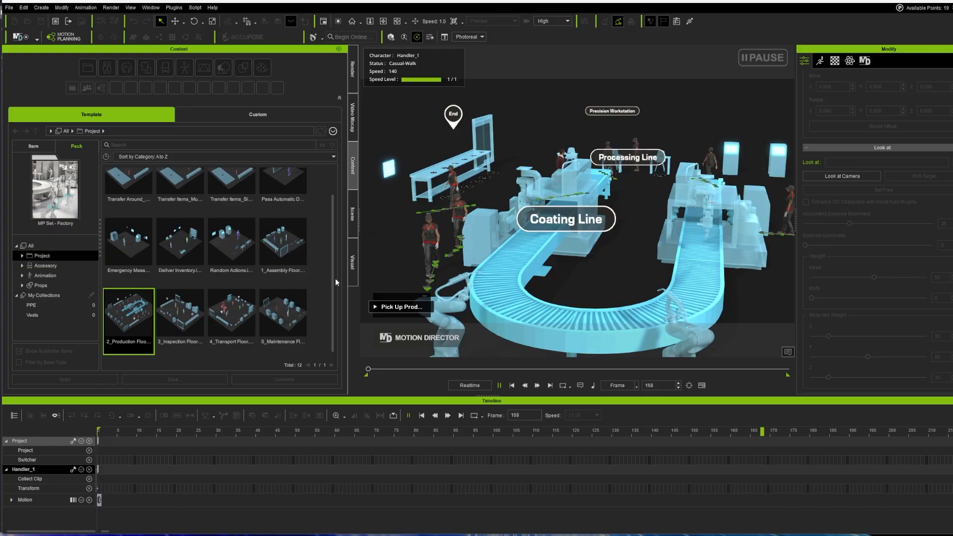
pyautogui.moveTo(347, 268); pyautogui.dragTo(87, 227)
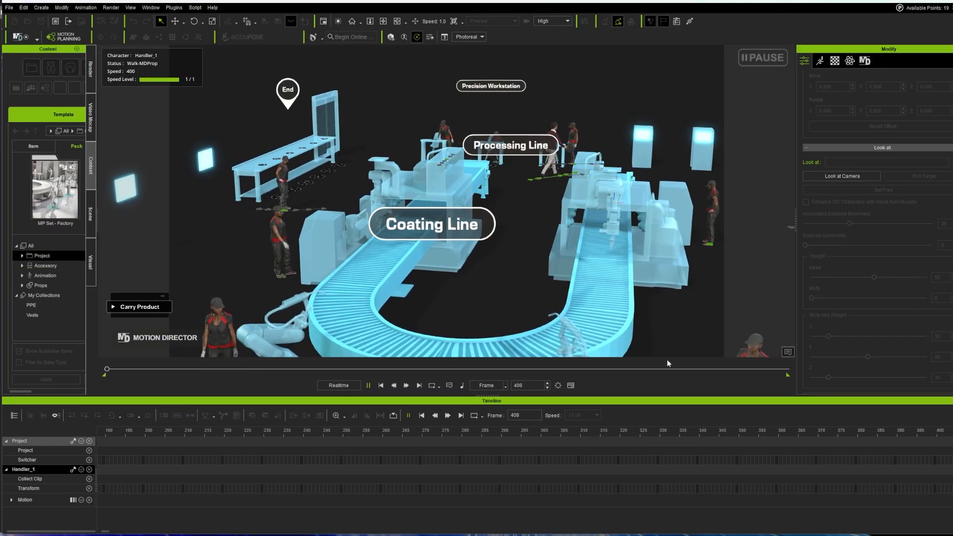
pyautogui.moveTo(684, 398); pyautogui.dragTo(684, 496)
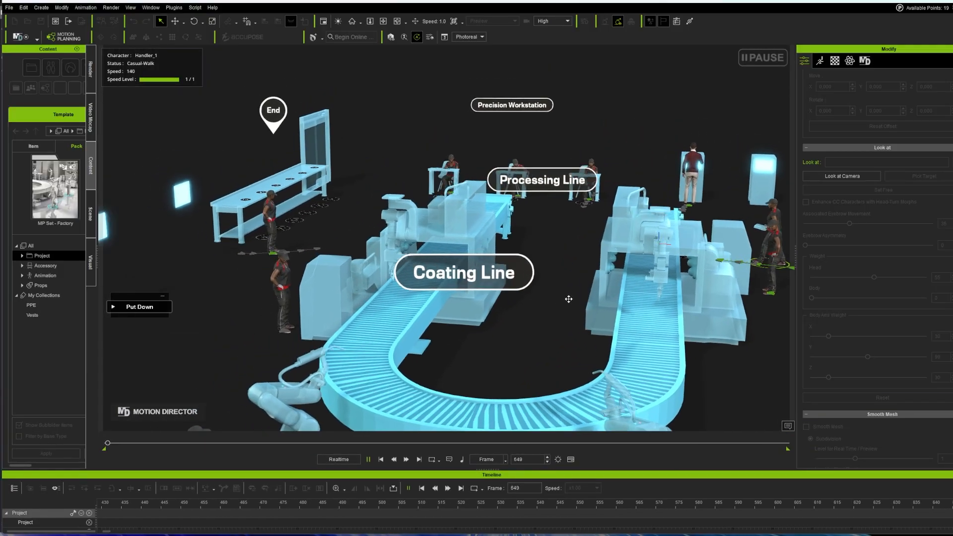
# Step: Orbit, pan and zoom around the workstations, Processing Line and conveyors while the workers move
pyautogui.moveTo(569, 299); pyautogui.dragTo(557, 267, button='right')
pyautogui.moveTo(367, 258); pyautogui.dragTo(621, 300, button='middle')
pyautogui.moveTo(625, 322); pyautogui.dragTo(519, 293, button='right')
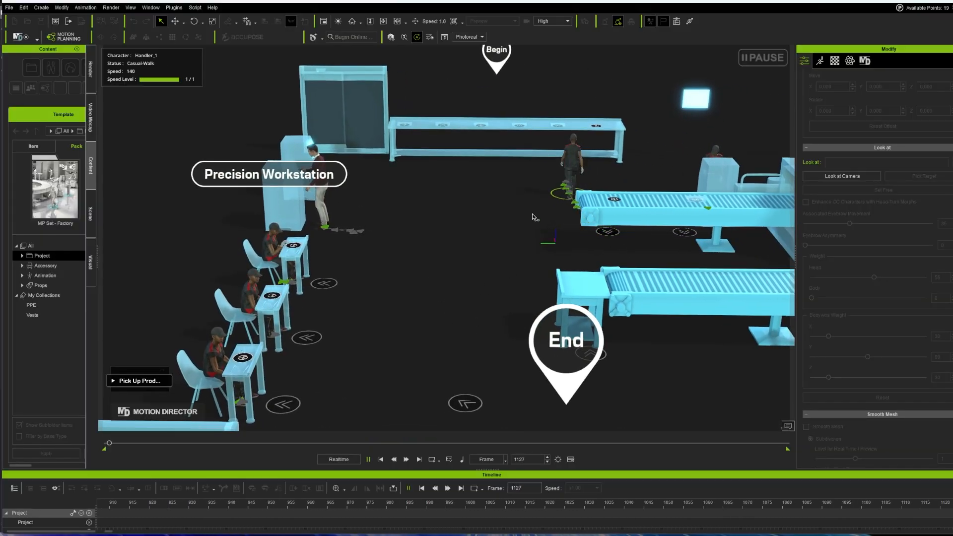
pyautogui.moveTo(491, 316); pyautogui.dragTo(429, 278, button='right')
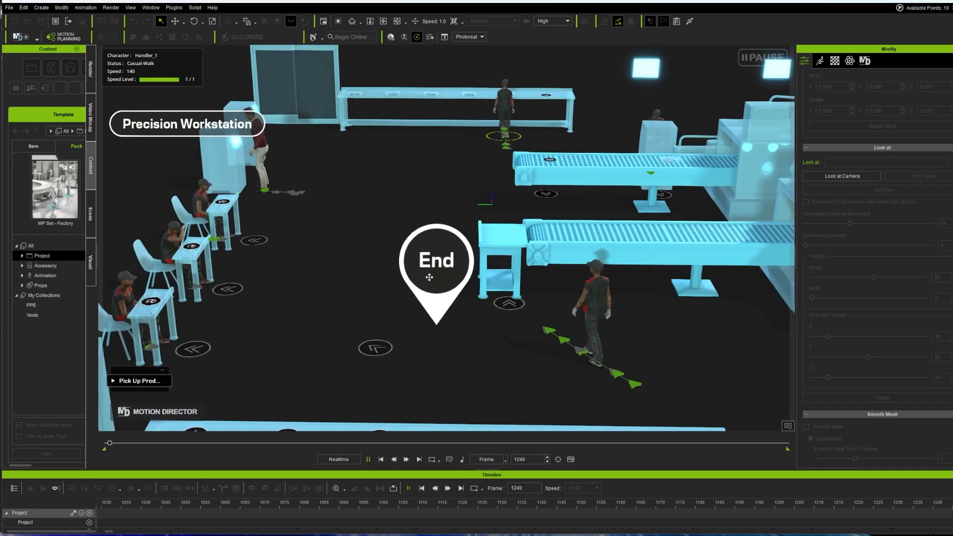
pyautogui.scroll(-4, 429, 278)
pyautogui.moveTo(536, 330); pyautogui.dragTo(666, 308, button='middle')
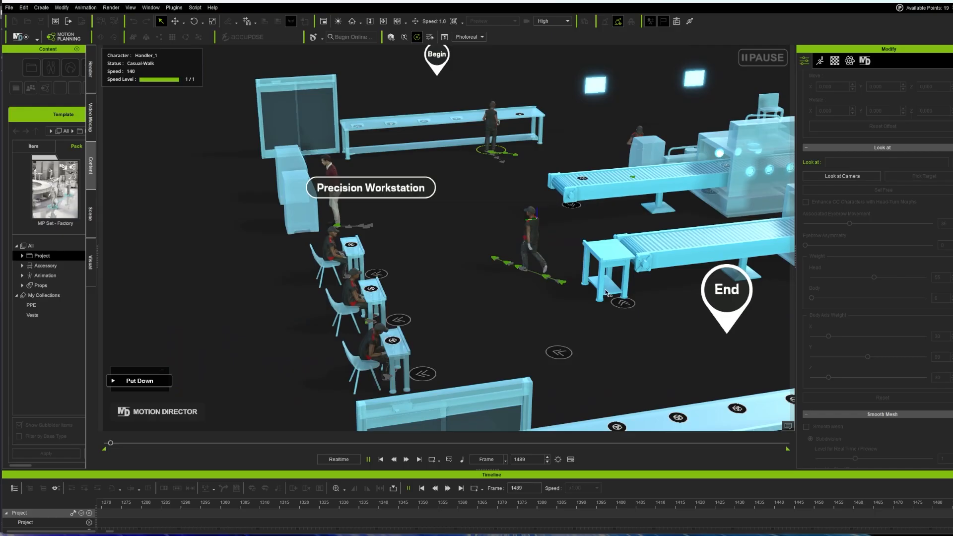
pyautogui.moveTo(552, 308); pyautogui.dragTo(591, 300, button='middle')
pyautogui.scroll(3, 597, 308)
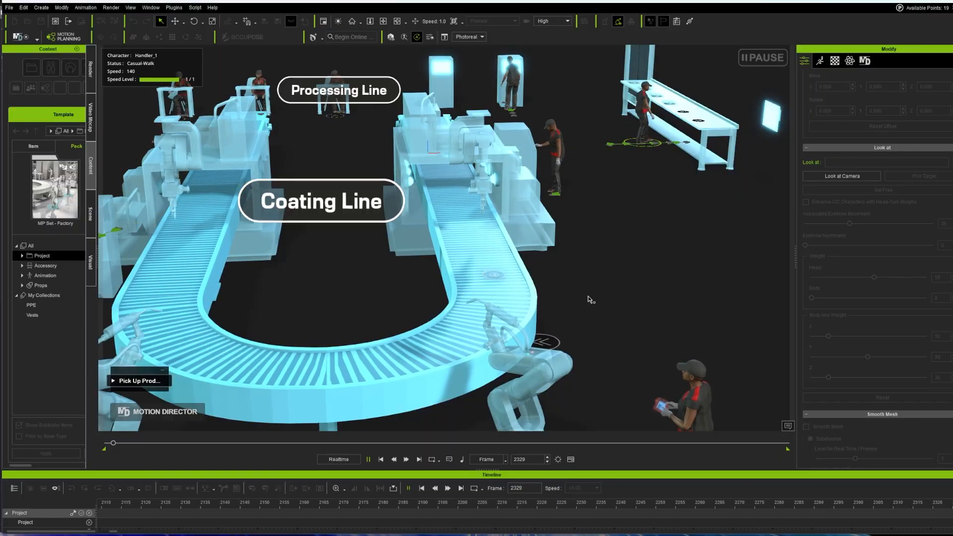
pyautogui.scroll(-2, 621, 299)
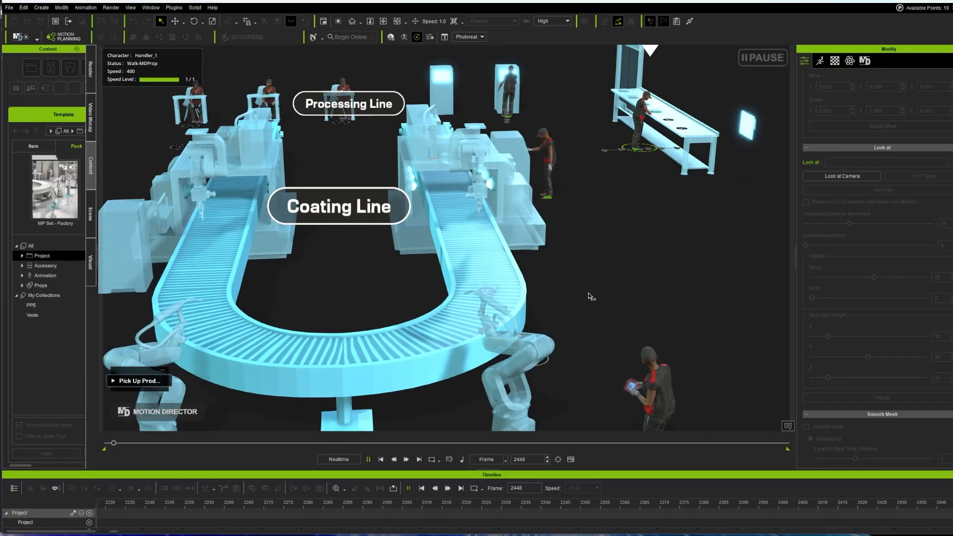
pyautogui.moveTo(621, 300); pyautogui.dragTo(595, 351, button='middle')
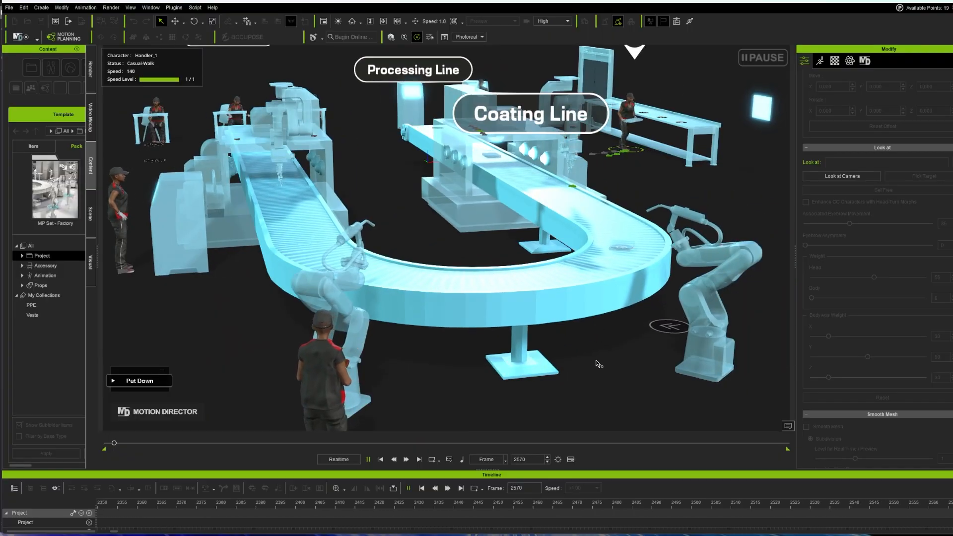
pyautogui.scroll(-1, 601, 369)
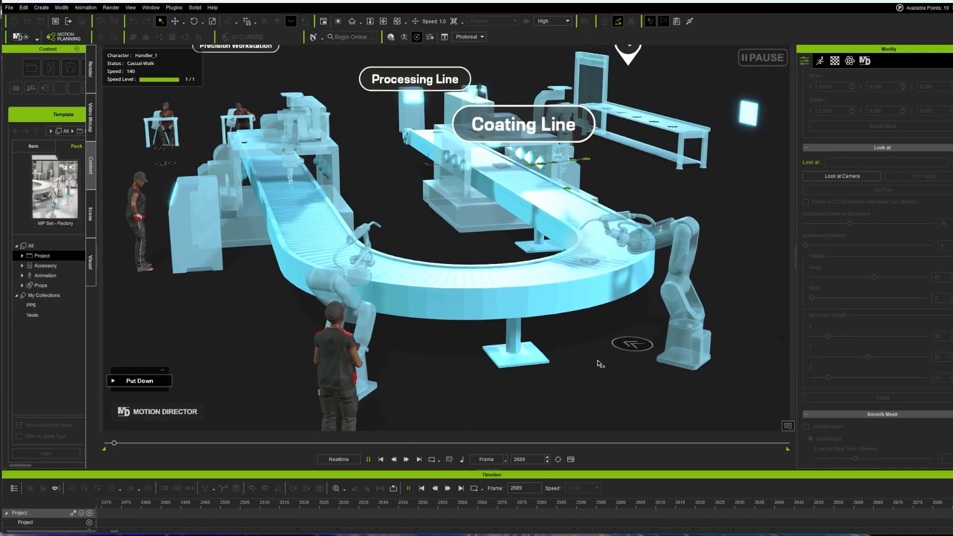
pyautogui.moveTo(410, 378); pyautogui.dragTo(345, 272, button='middle')
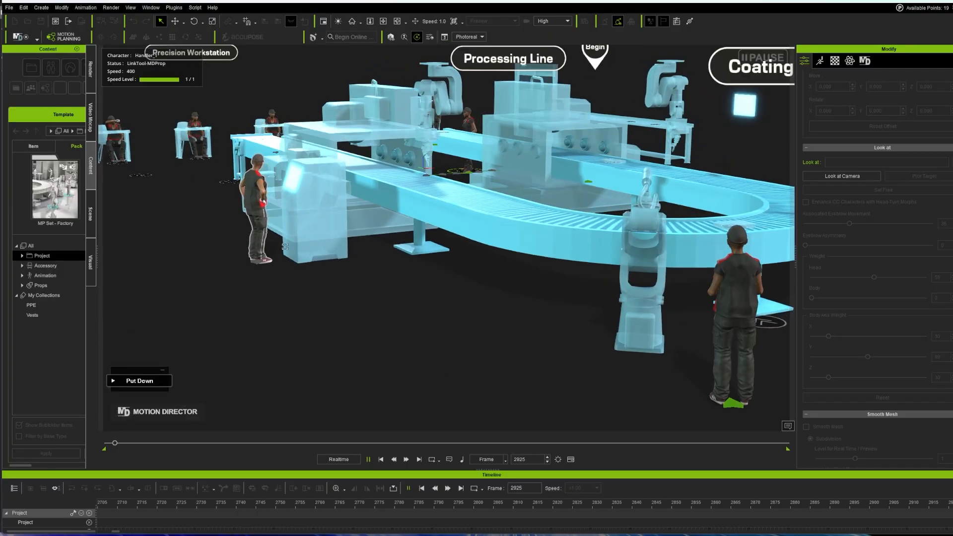
# Step: Orbit, pan and zoom over the production floor following the handlers until frame 5788
pyautogui.moveTo(407, 346); pyautogui.dragTo(491, 374, button='middle')
pyautogui.scroll(-2, 424, 334)
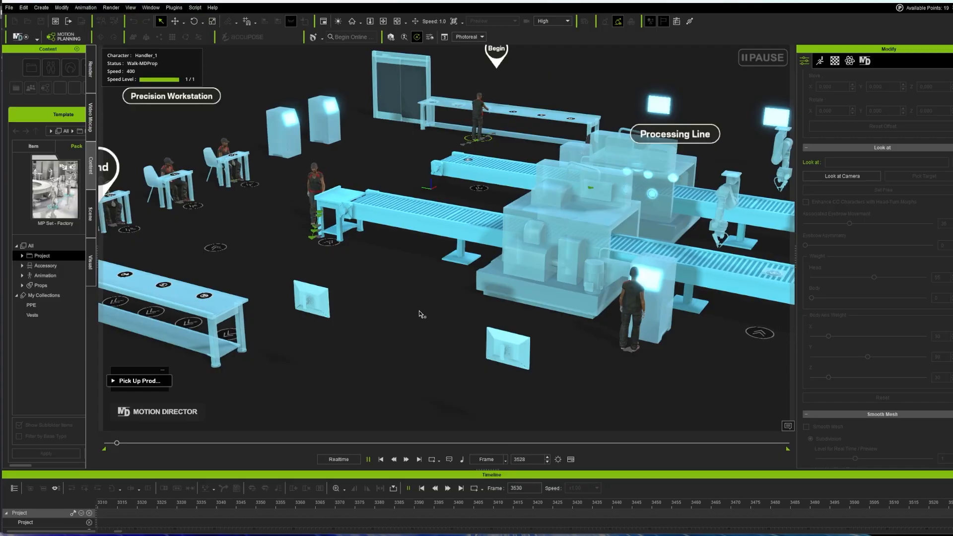
pyautogui.scroll(-3, 400, 308)
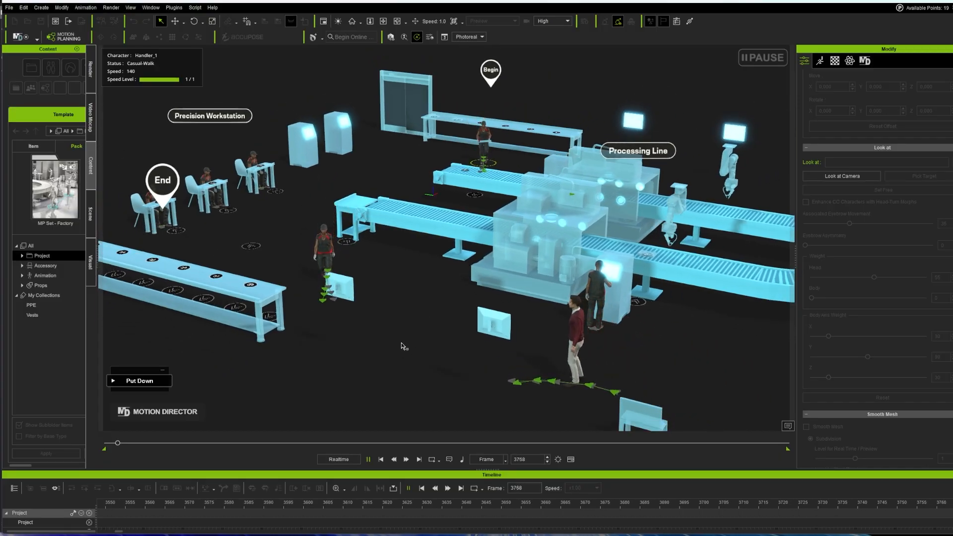
pyautogui.moveTo(425, 309); pyautogui.dragTo(454, 297, button='middle')
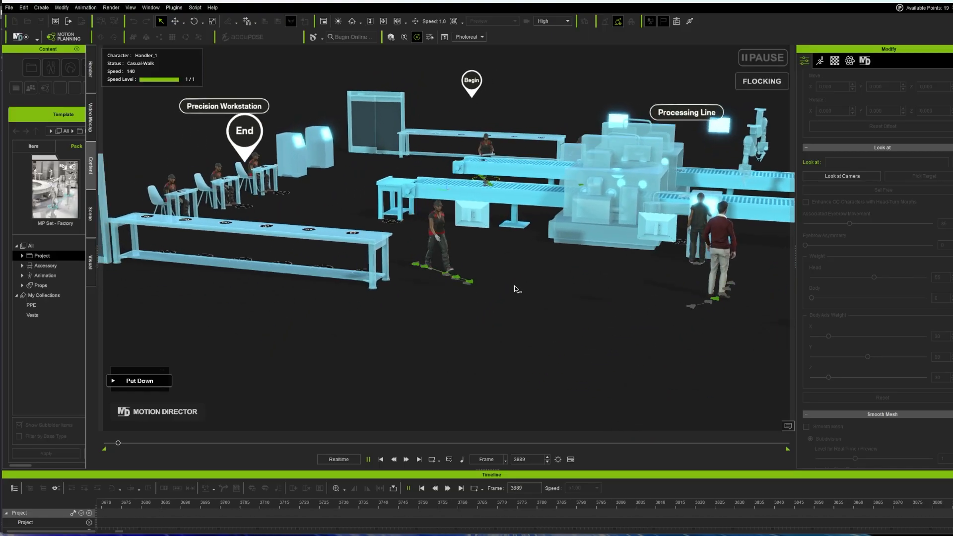
pyautogui.moveTo(517, 290); pyautogui.dragTo(455, 314, button='middle')
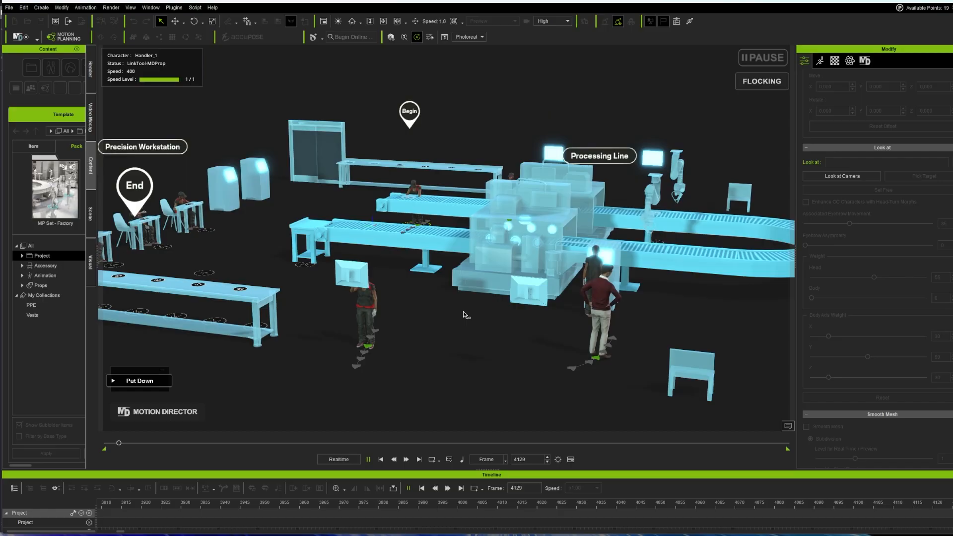
pyautogui.scroll(-2, 469, 320)
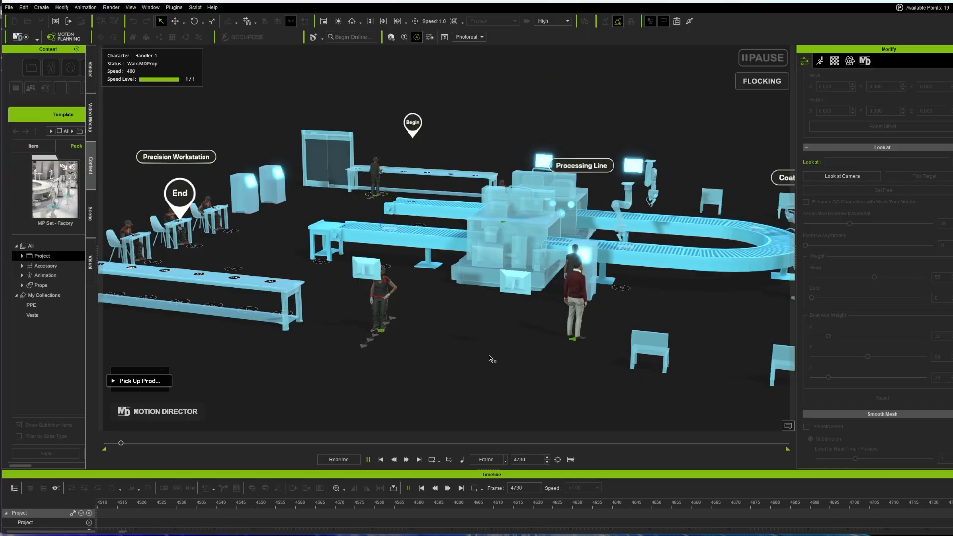
pyautogui.scroll(-1, 474, 362)
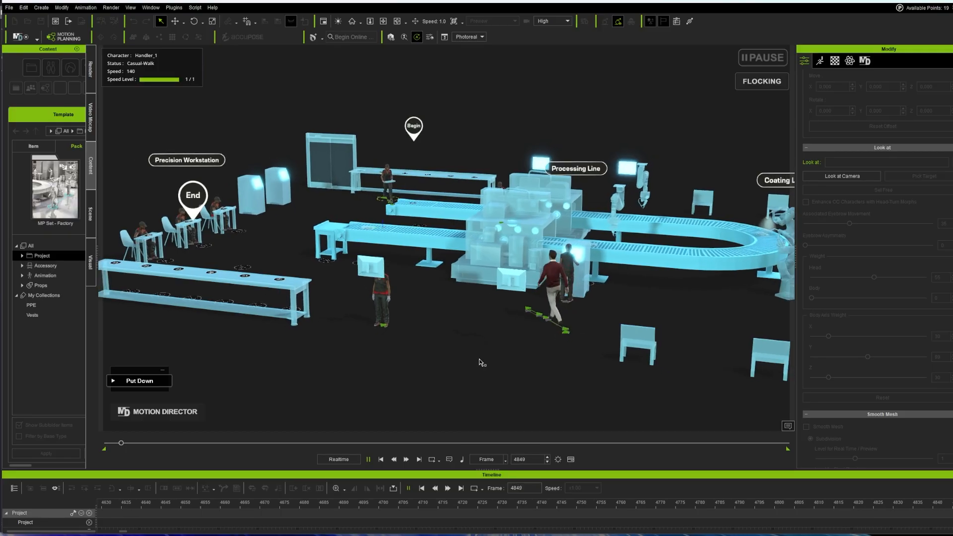
pyautogui.scroll(1, 478, 358)
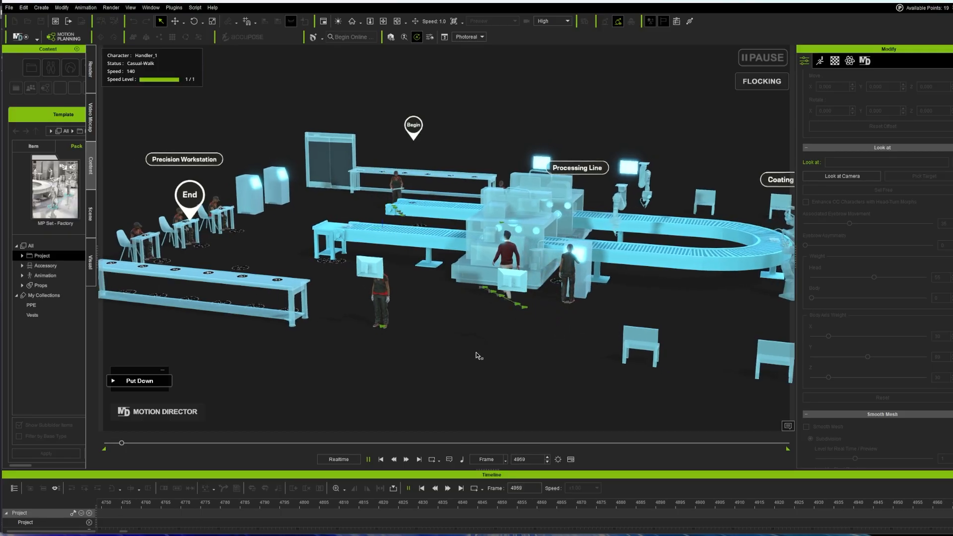
pyautogui.scroll(1, 478, 358)
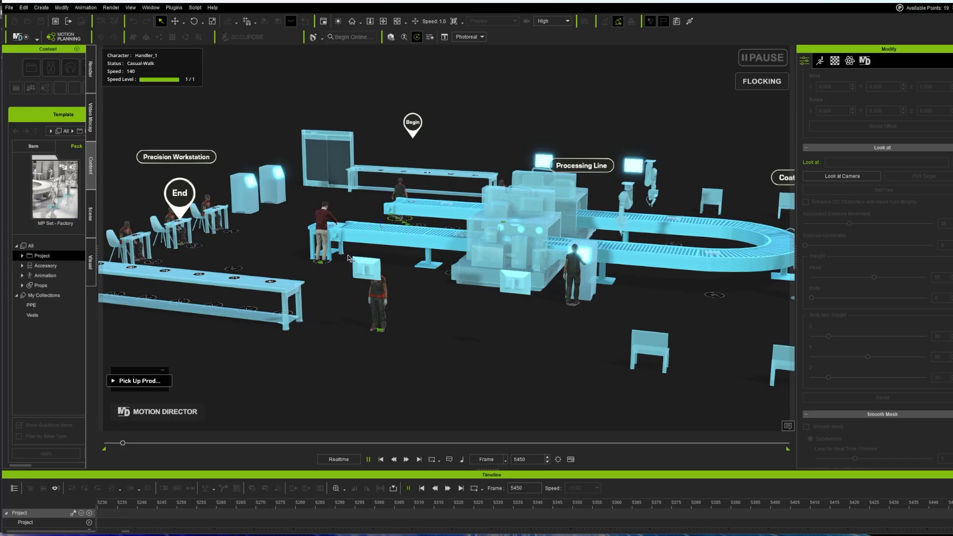
pyautogui.scroll(-2, 430, 341)
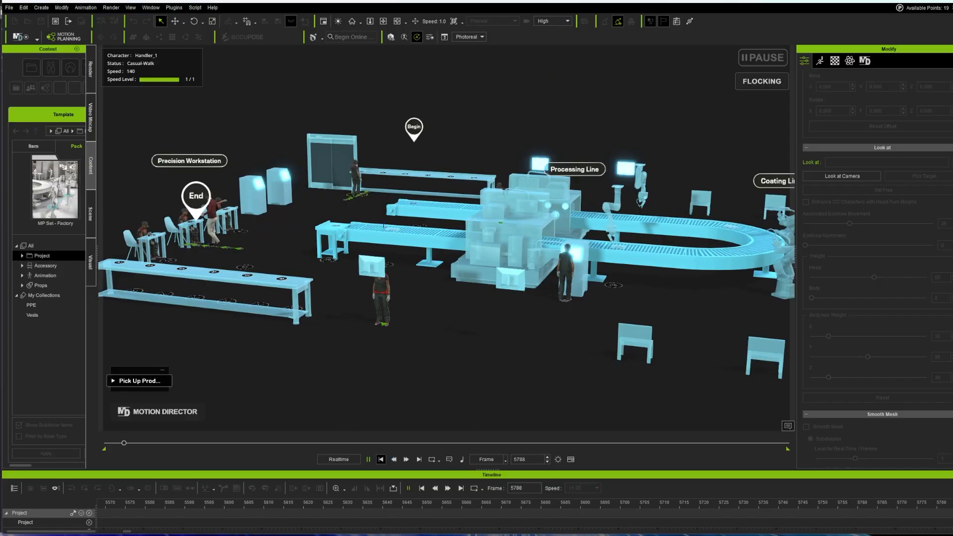
# Step: Stop the simulation at frame 0 and frame the view on both chairs from a higher angle
pyautogui.click(381, 459)
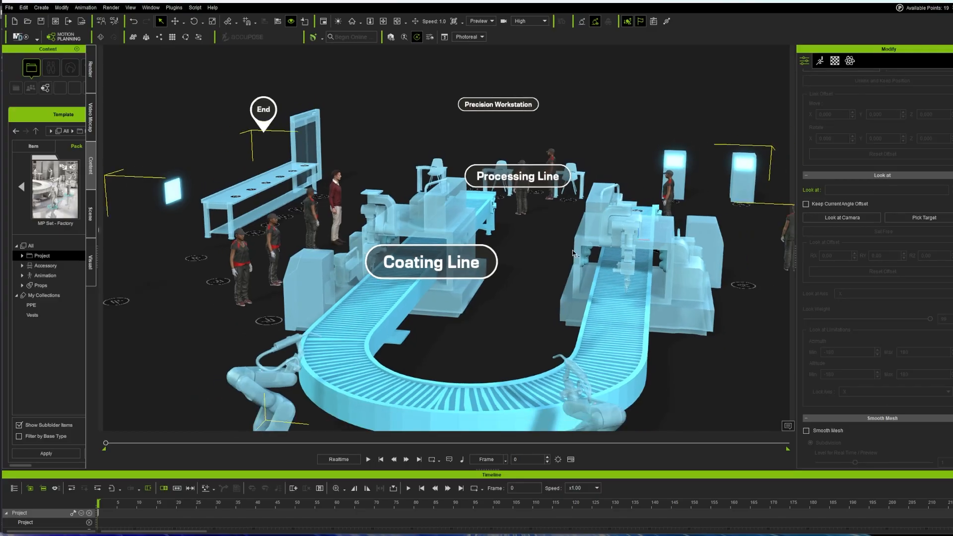
pyautogui.scroll(-1, 577, 257)
pyautogui.moveTo(643, 346); pyautogui.dragTo(535, 360, button='right')
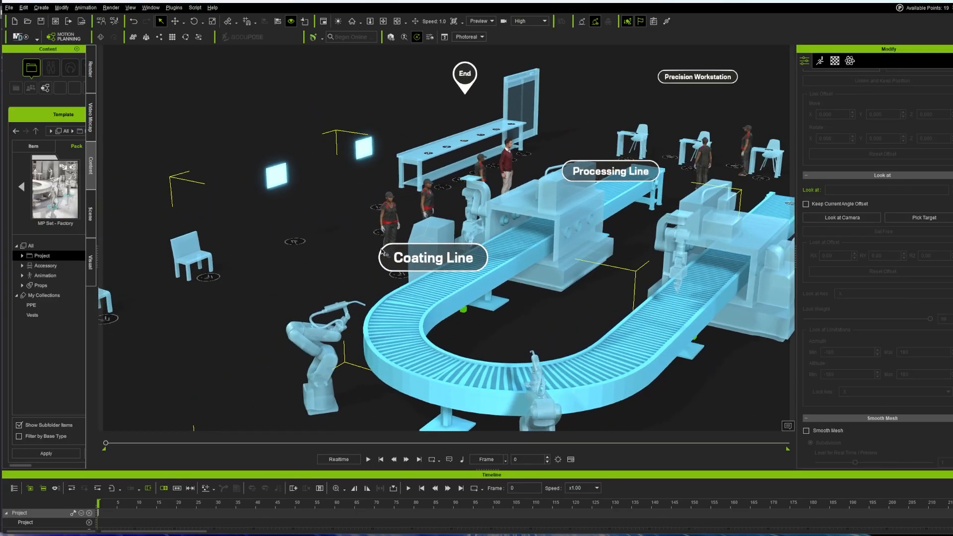
pyautogui.moveTo(362, 261); pyautogui.dragTo(611, 320, button='middle')
# Step: Slide the floating Use Touch Screen_4 prop left along X and prepare to rotate it
pyautogui.click(430, 212)
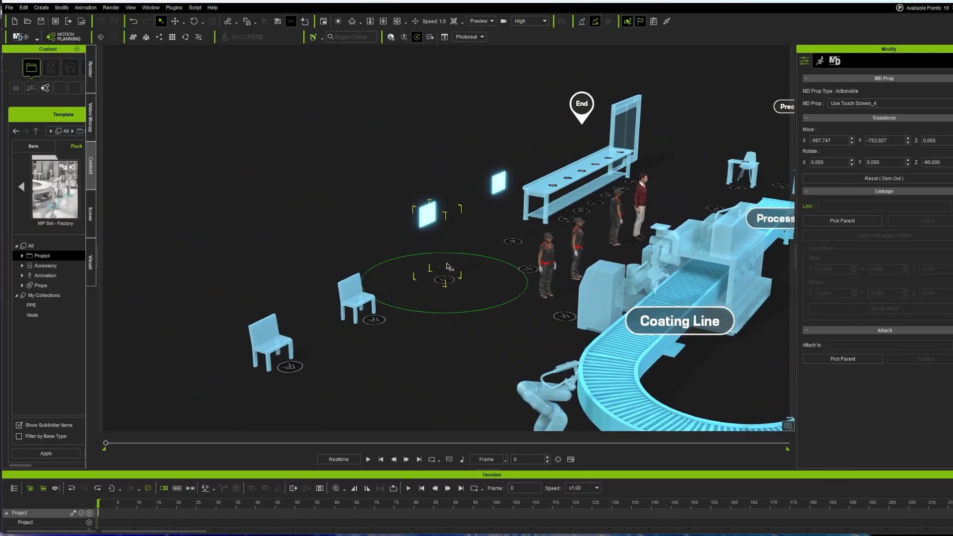
pyautogui.press('w')
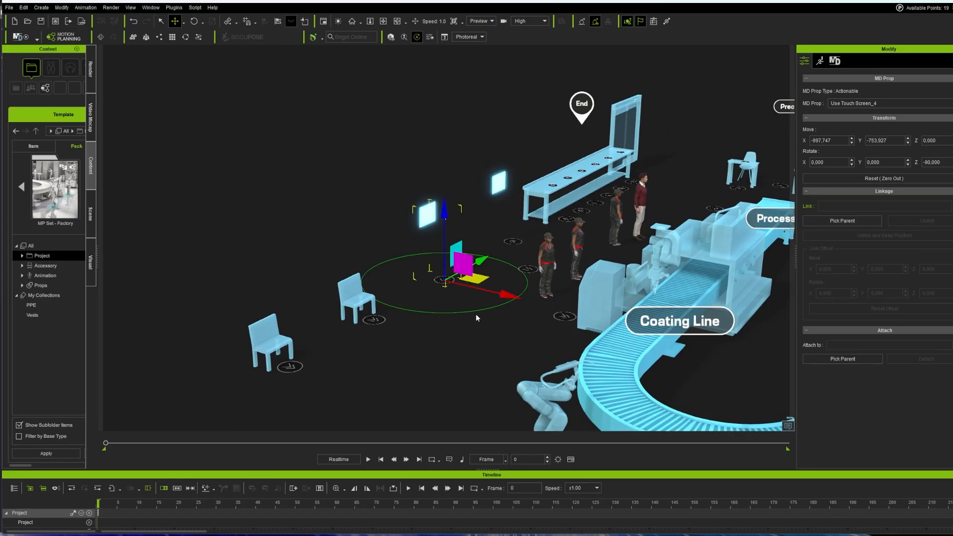
pyautogui.moveTo(508, 294); pyautogui.dragTo(398, 227)
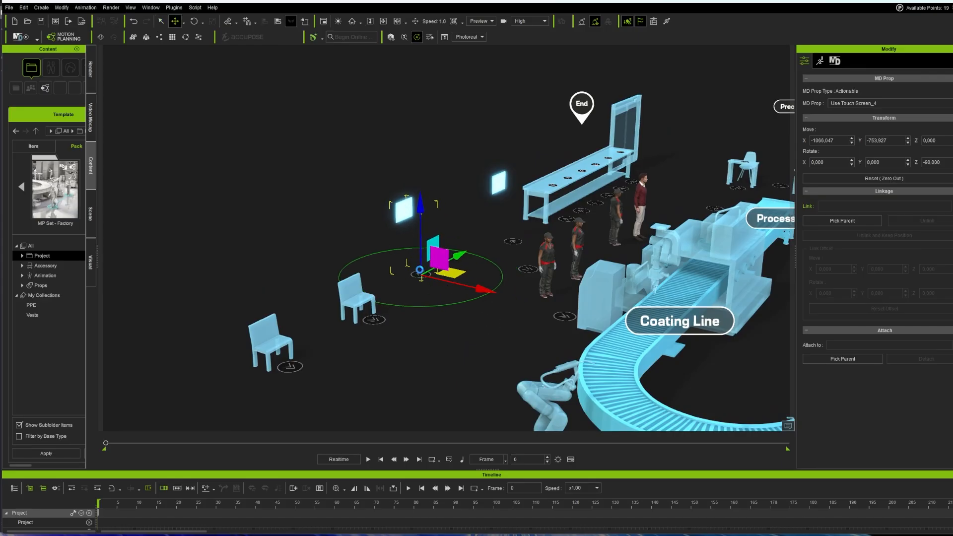
pyautogui.moveTo(484, 288); pyautogui.dragTo(418, 251)
pyautogui.press('e')
# Step: Slide the Sit On Chair_3 chair left along X and prepare to rotate it
pyautogui.press('w')
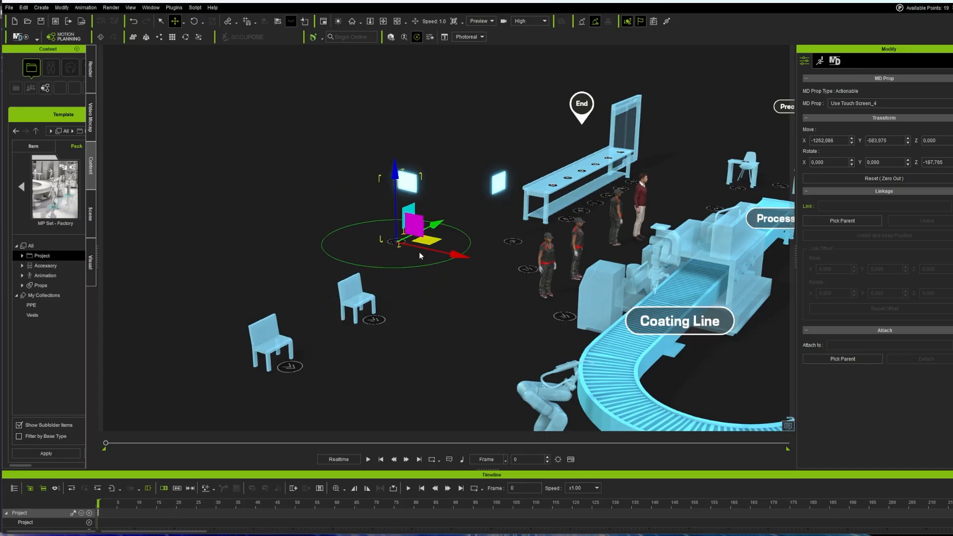
pyautogui.click(376, 321)
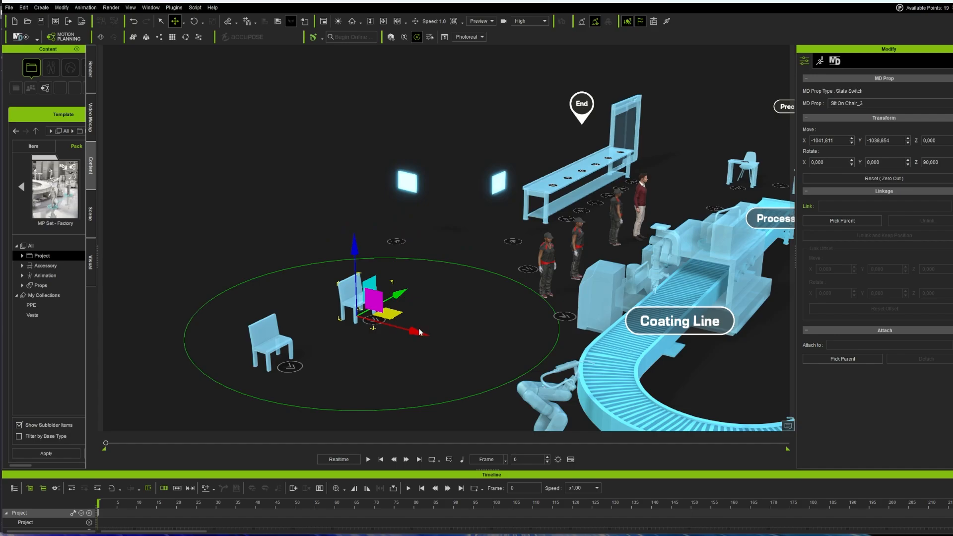
pyautogui.moveTo(419, 332); pyautogui.dragTo(301, 320)
pyautogui.press('e')
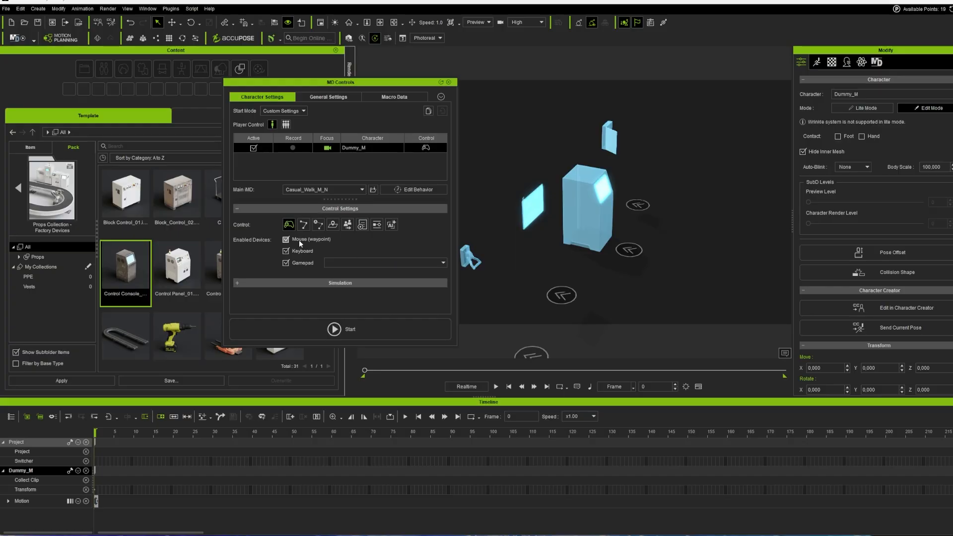
# Step: Set Dummy_M's control to MP Mode in MD Controls and move the window off screen
pyautogui.click(34, 40)
pyautogui.moveTo(388, 85)
pyautogui.mouseDown()
pyautogui.moveTo(365, 89)
pyautogui.moveTo(387, 94)
pyautogui.mouseUp()
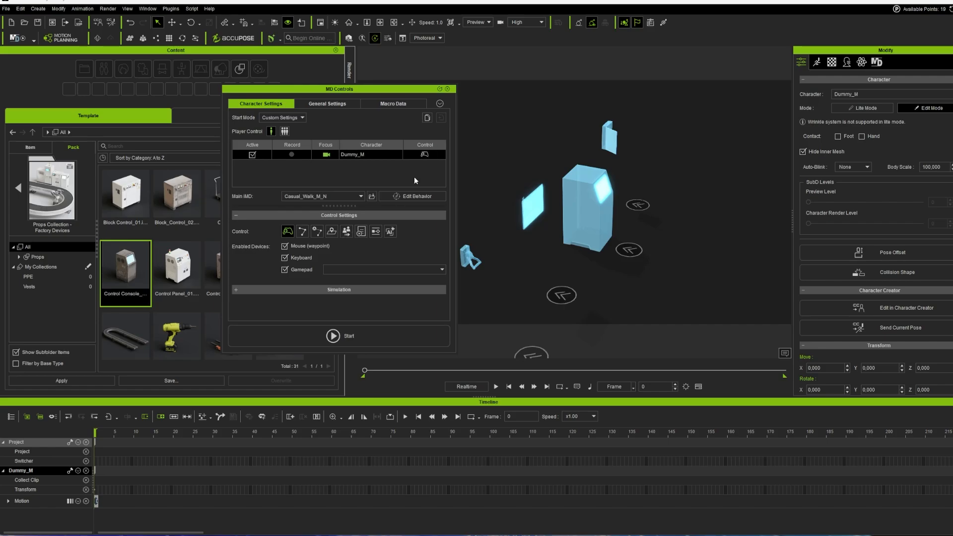
pyautogui.click(378, 232)
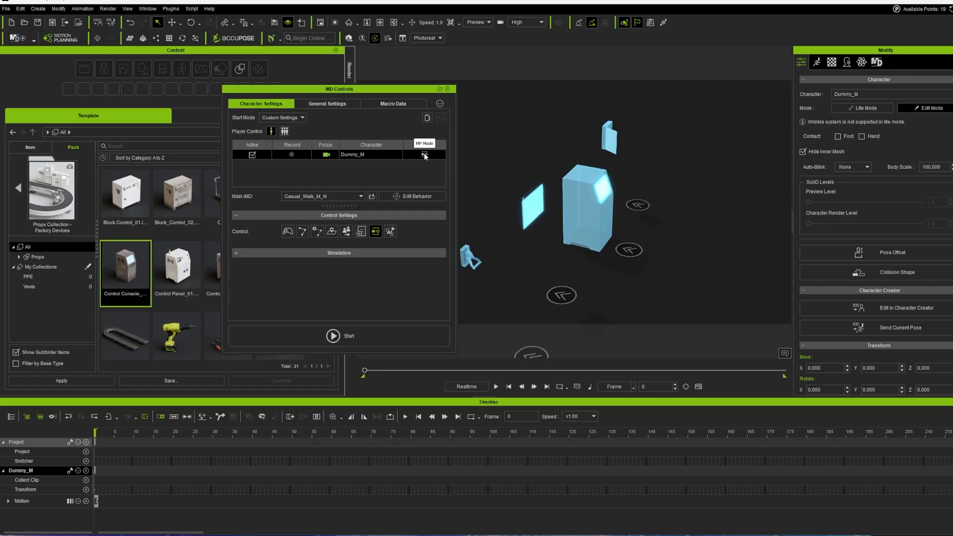
pyautogui.click(287, 232)
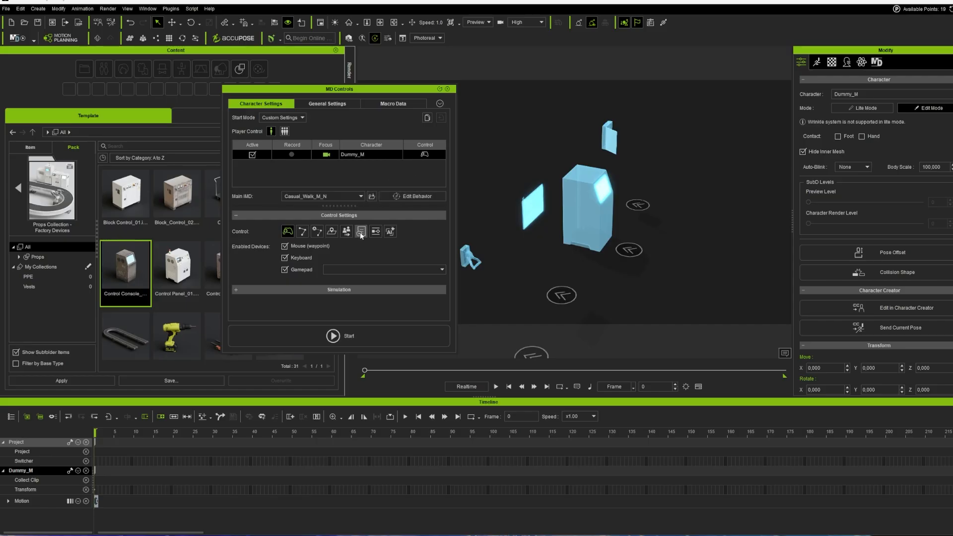
pyautogui.click(376, 235)
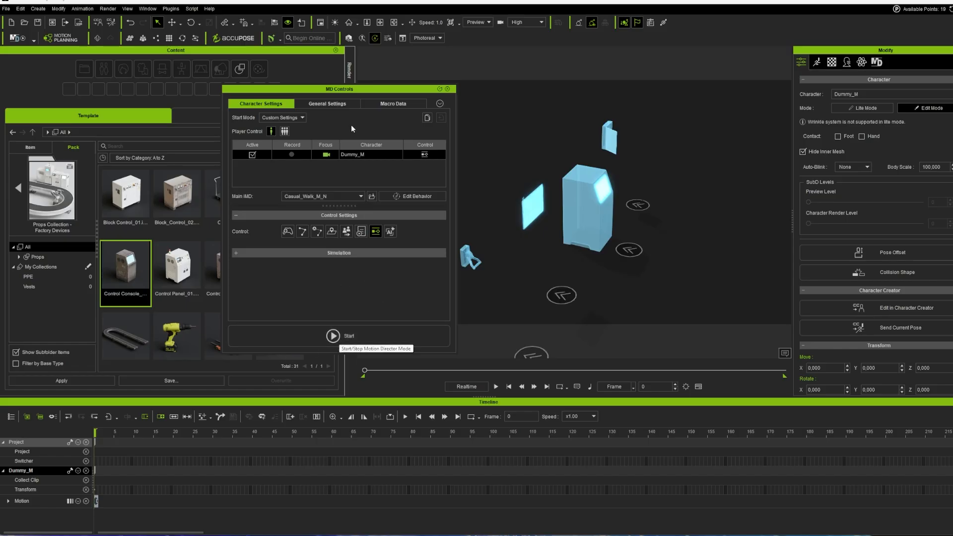
pyautogui.moveTo(374, 91); pyautogui.dragTo(952, 97)
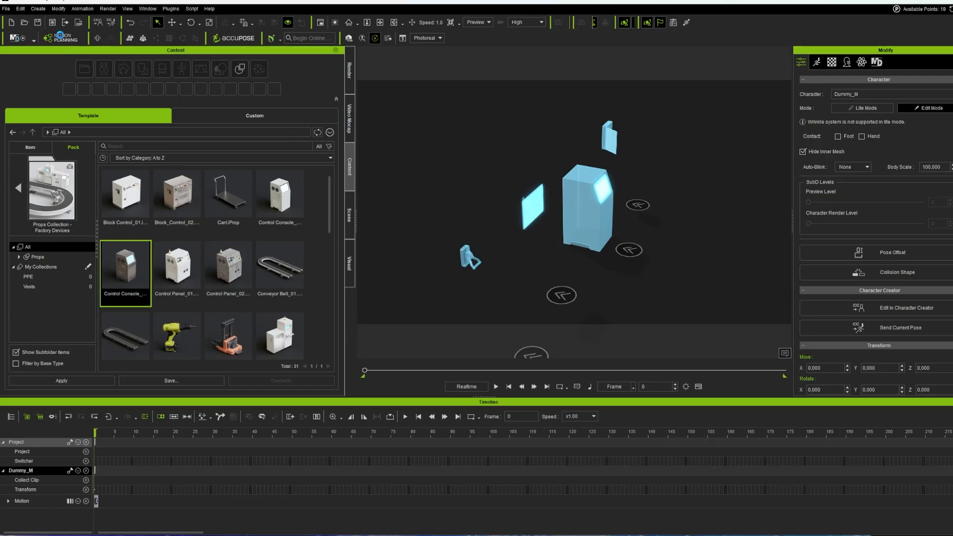
# Step: Orbit and zoom to follow Dummy_M walking up to the first control cabinet console
pyautogui.scroll(-1, 623, 234)
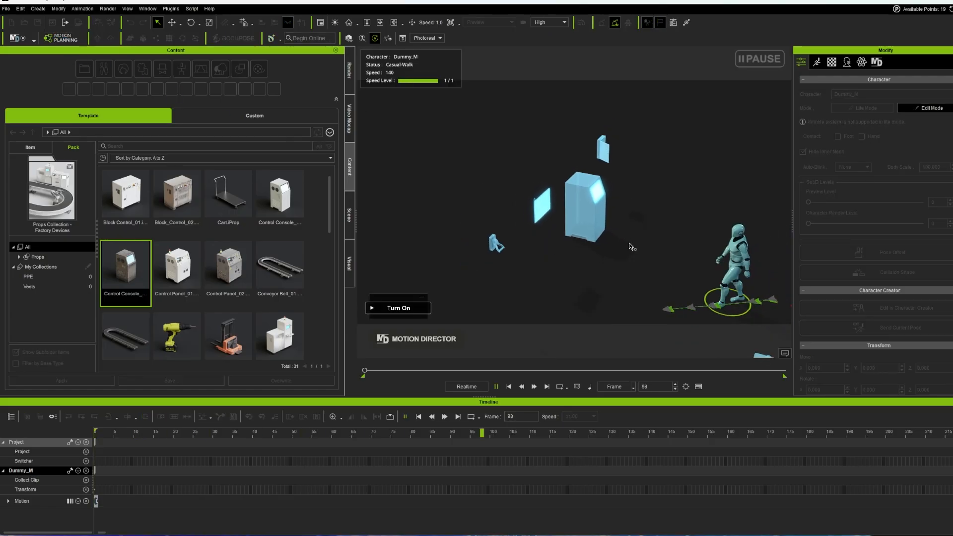
pyautogui.moveTo(630, 252); pyautogui.dragTo(355, 195, button='right')
pyautogui.moveTo(571, 255); pyautogui.dragTo(601, 275, button='right')
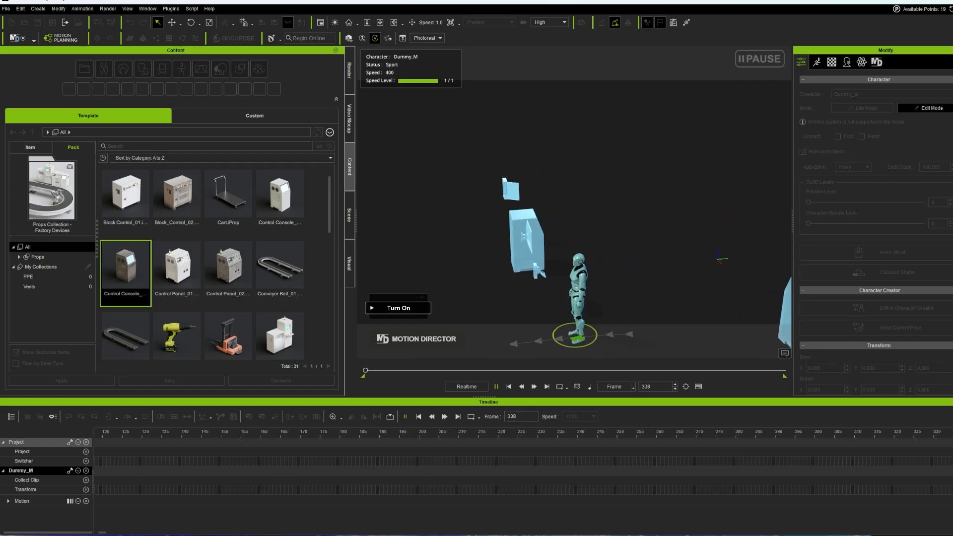
pyautogui.scroll(3, 602, 277)
pyautogui.moveTo(602, 275); pyautogui.dragTo(679, 170, button='middle')
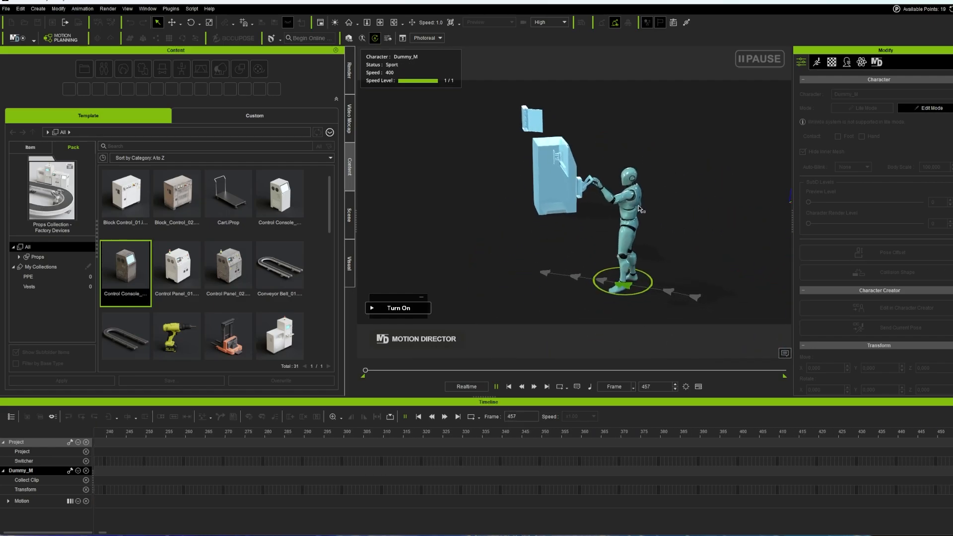
pyautogui.scroll(3, 679, 171)
pyautogui.moveTo(682, 196); pyautogui.dragTo(709, 226, button='right')
# Step: Follow Dummy_M to the second cabinet, orbiting to reveal the other machines
pyautogui.moveTo(709, 227); pyautogui.dragTo(470, 215, button='middle')
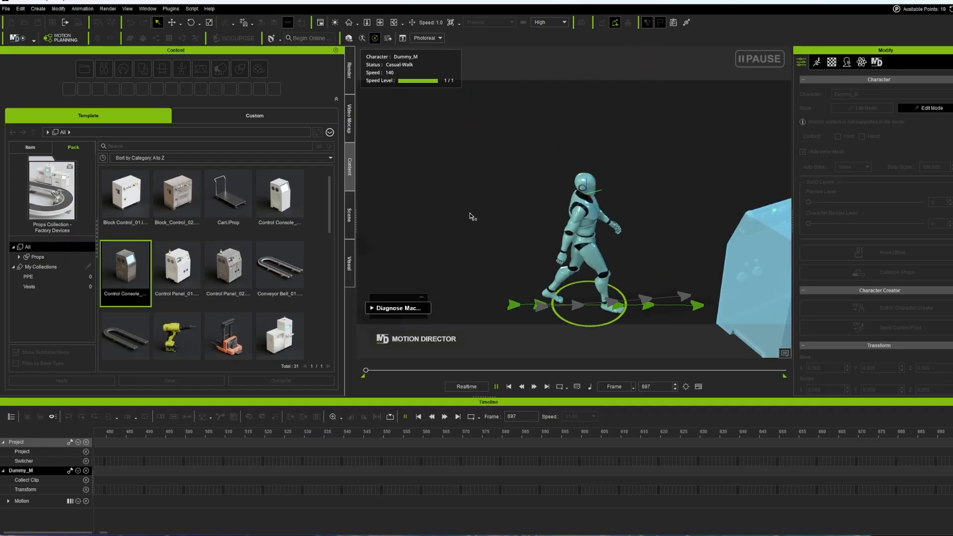
pyautogui.scroll(-4, 527, 208)
pyautogui.moveTo(503, 211); pyautogui.dragTo(656, 235, button='right')
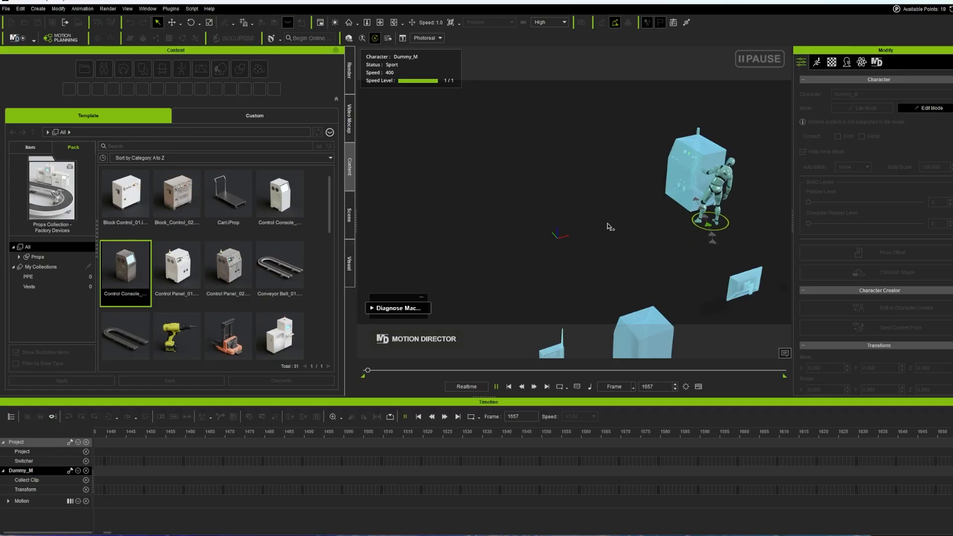
pyautogui.moveTo(532, 198); pyautogui.dragTo(897, 170, button='right')
pyautogui.moveTo(625, 248); pyautogui.dragTo(709, 246, button='right')
pyautogui.moveTo(644, 286); pyautogui.dragTo(577, 293, button='middle')
pyautogui.moveTo(580, 293)
pyautogui.mouseDown(button='right')
pyautogui.moveTo(570, 292)
pyautogui.moveTo(612, 286)
pyautogui.moveTo(589, 295)
pyautogui.mouseUp(button='right')
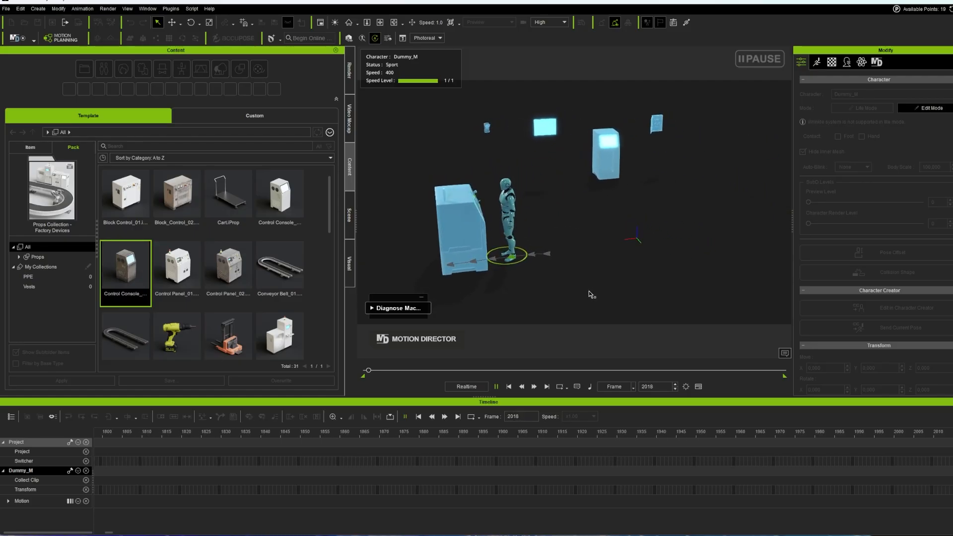